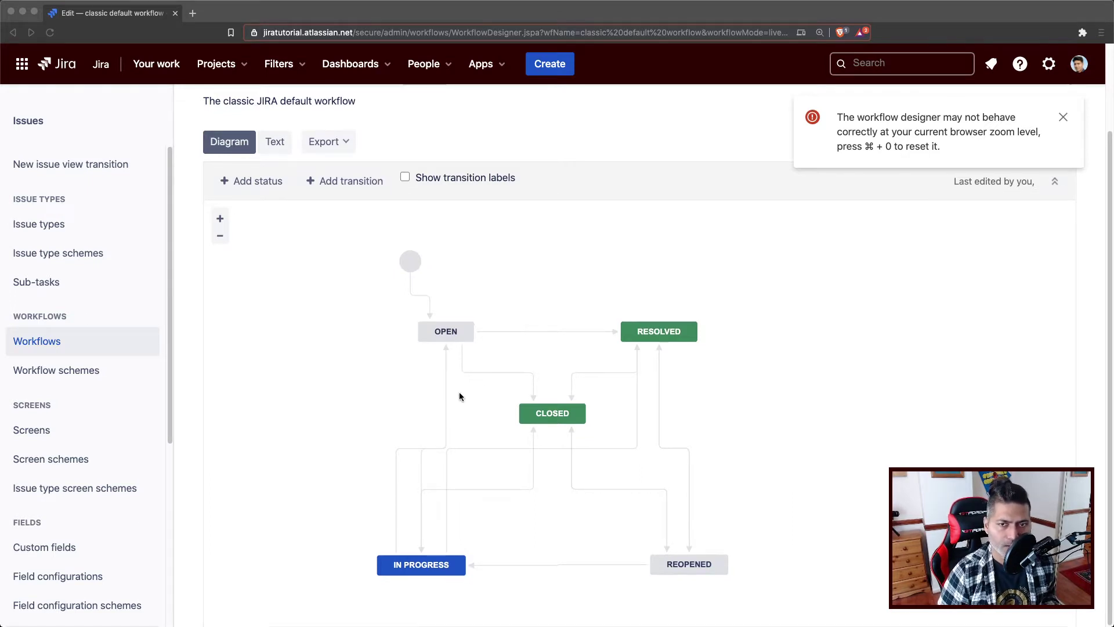
Open the conditions of the Start Progress transition leading from Open to In Progress.
click(421, 476)
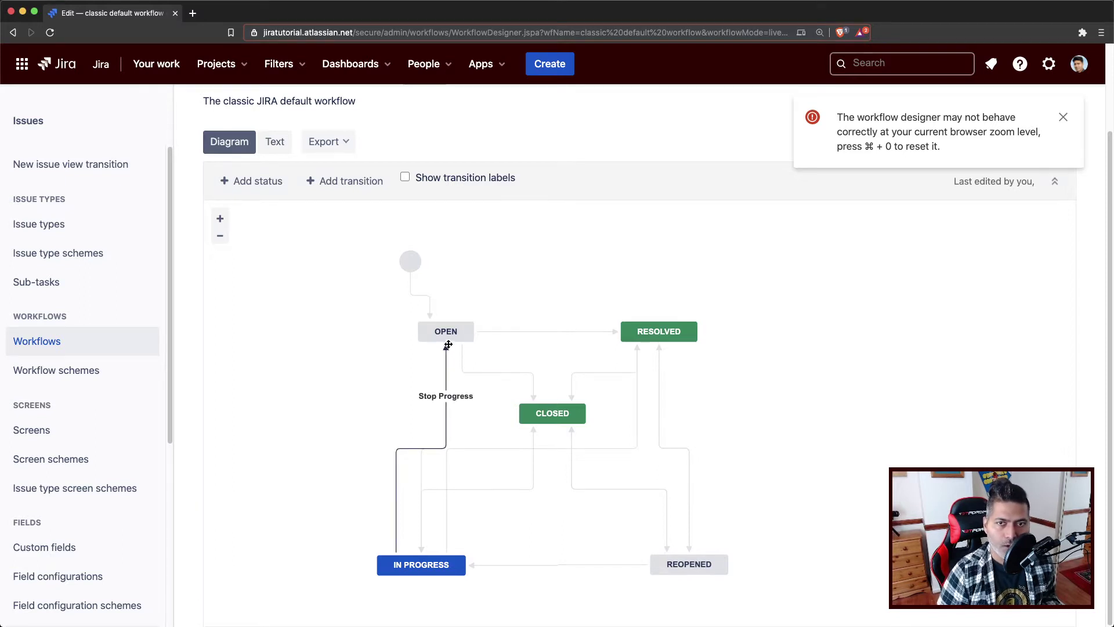
click(422, 474)
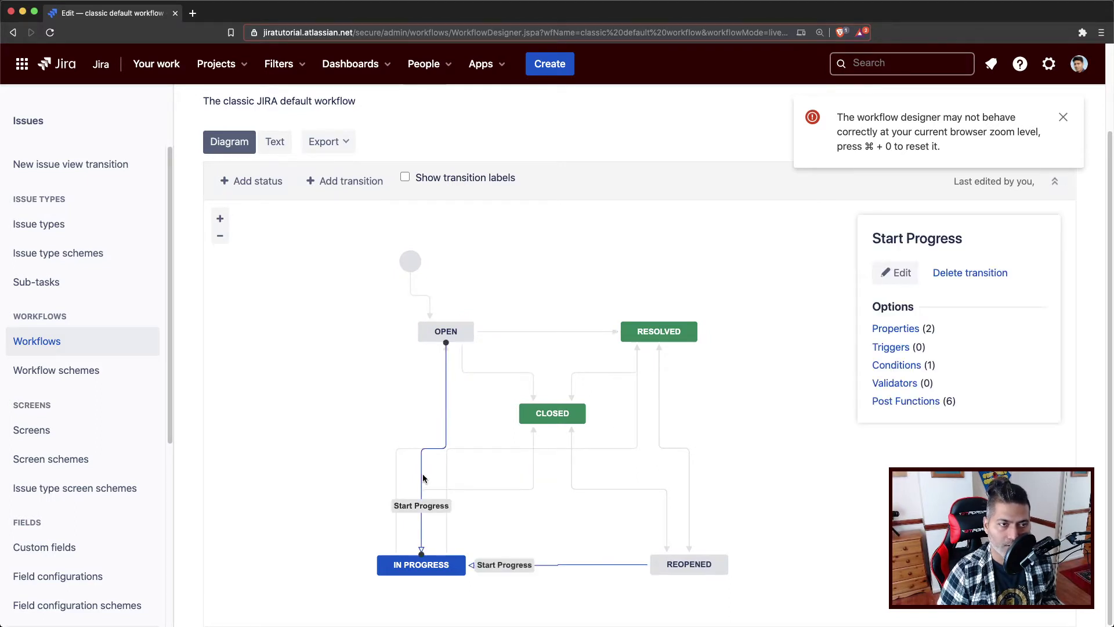
click(896, 368)
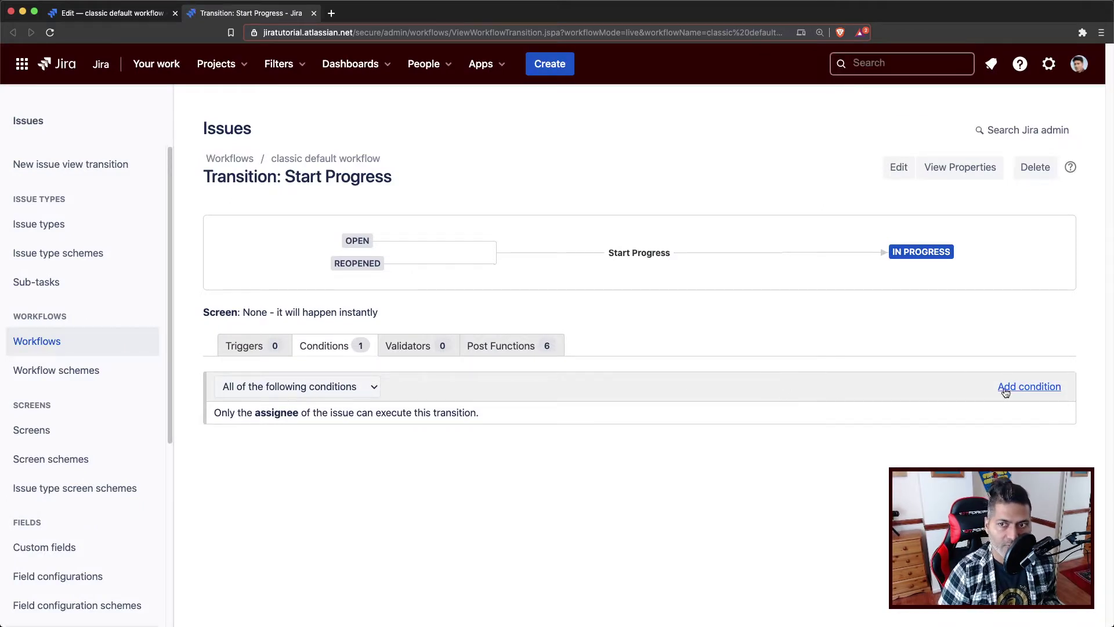
Add a ScriptRunner Script condition to the Start Progress transition.
click(1029, 393)
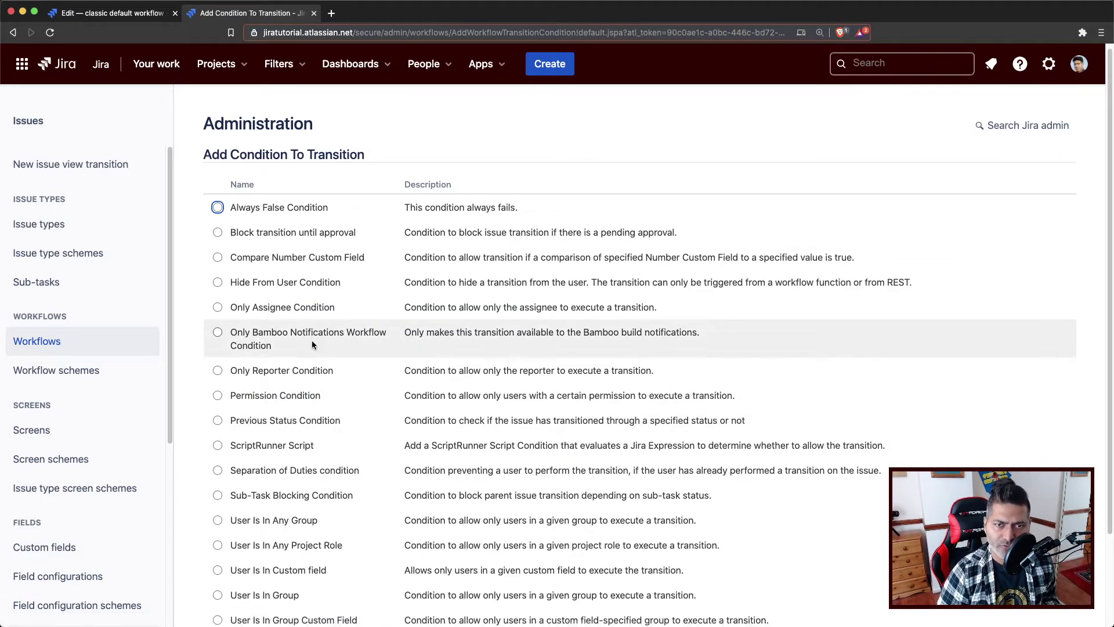
scroll(297, 347, down, 2)
scroll(296, 347, down, 1)
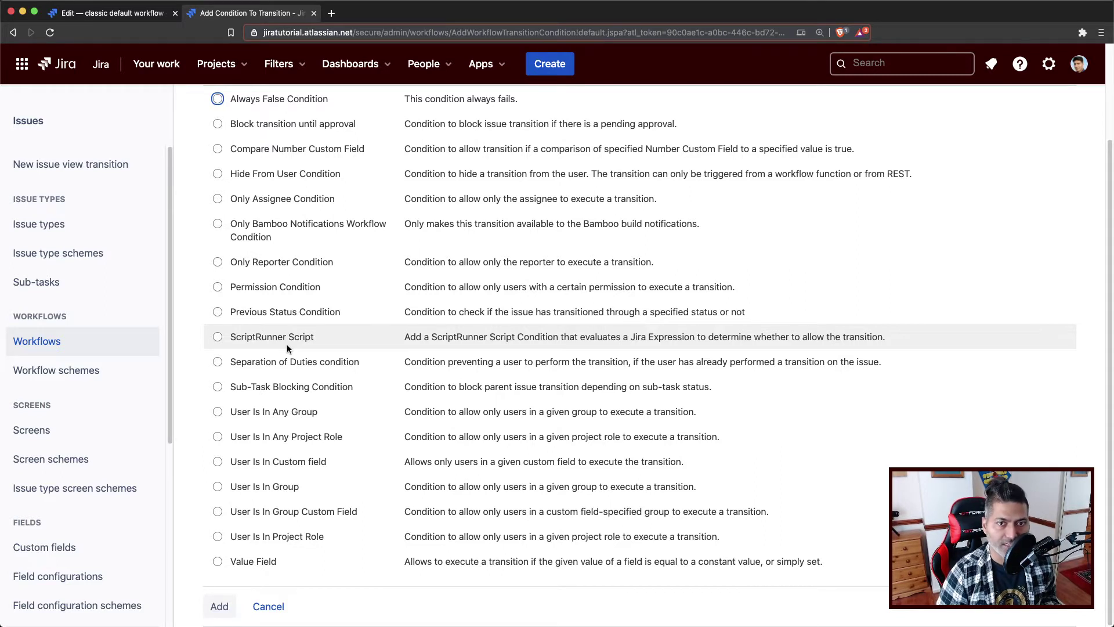
click(218, 337)
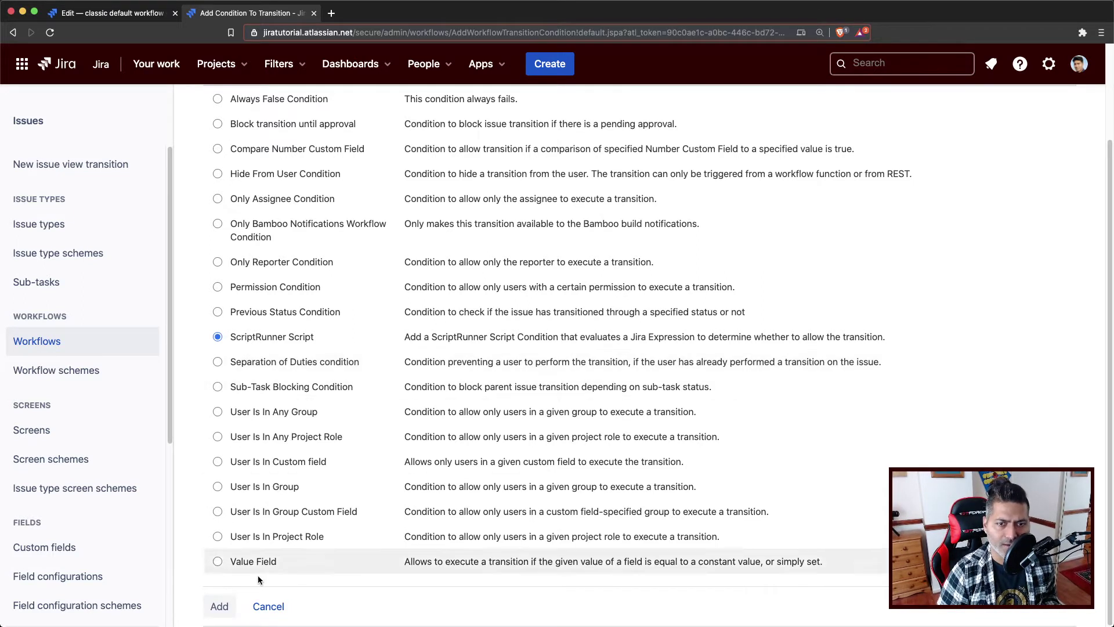
click(219, 614)
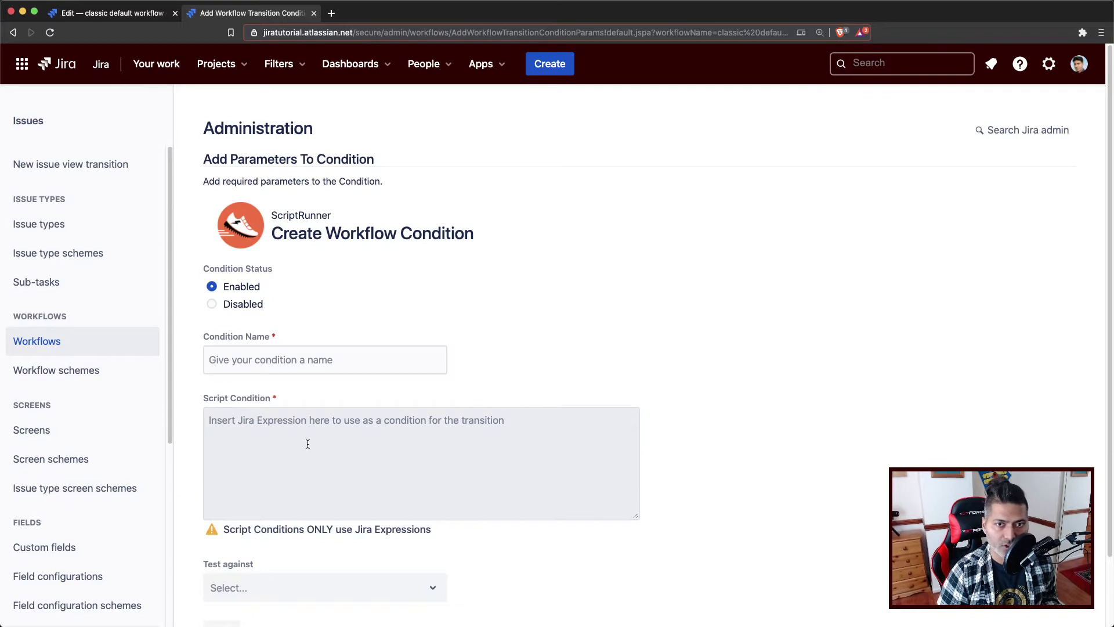
Open the Jira Expression reference and the Conditions examples linked from the script condition's note in separate browser tabs.
click(367, 465)
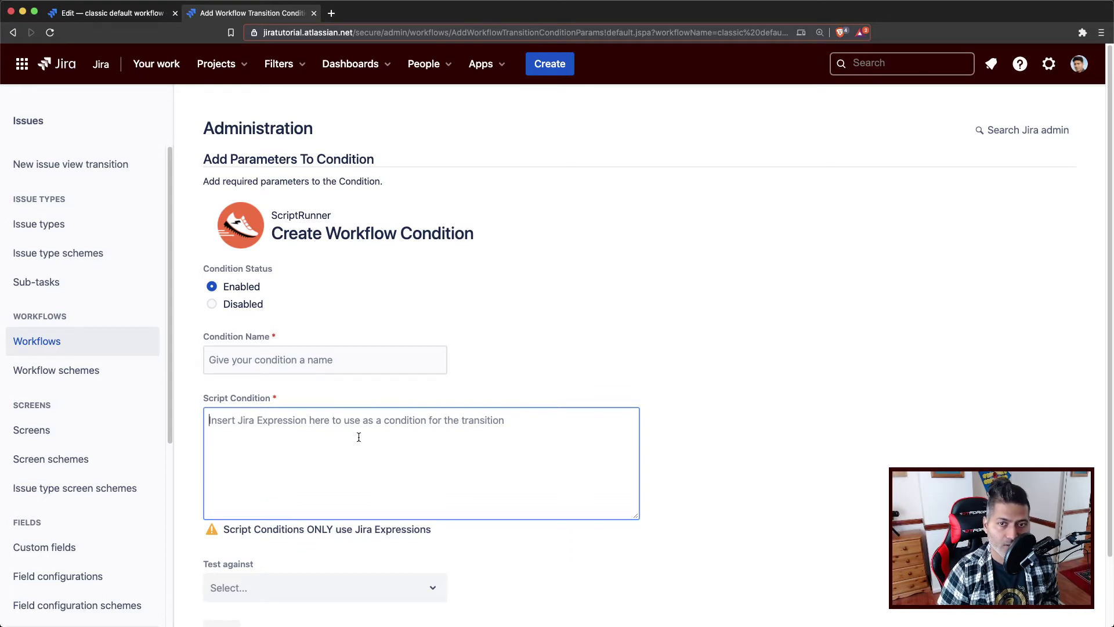
scroll(345, 426, down, 3)
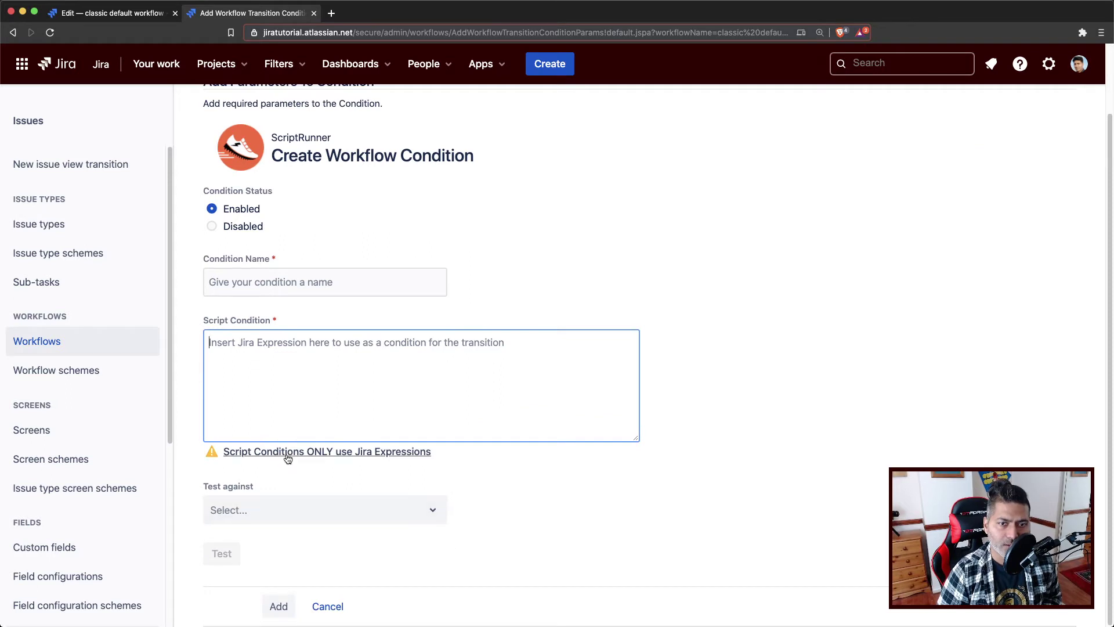
mouse_move(288, 459)
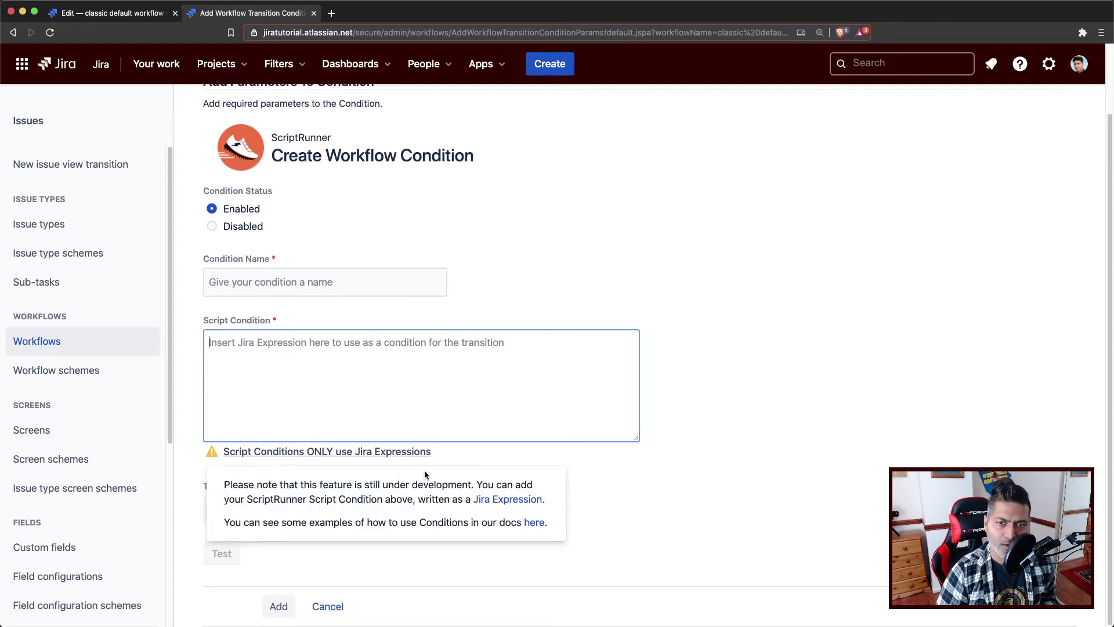
super+click(502, 504)
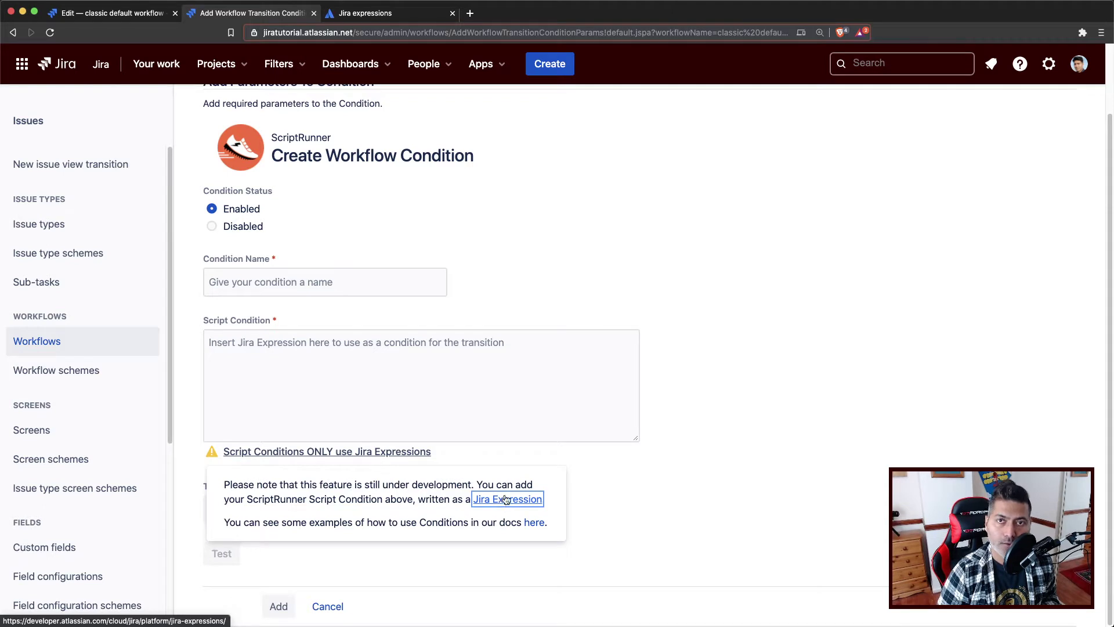
super+click(534, 523)
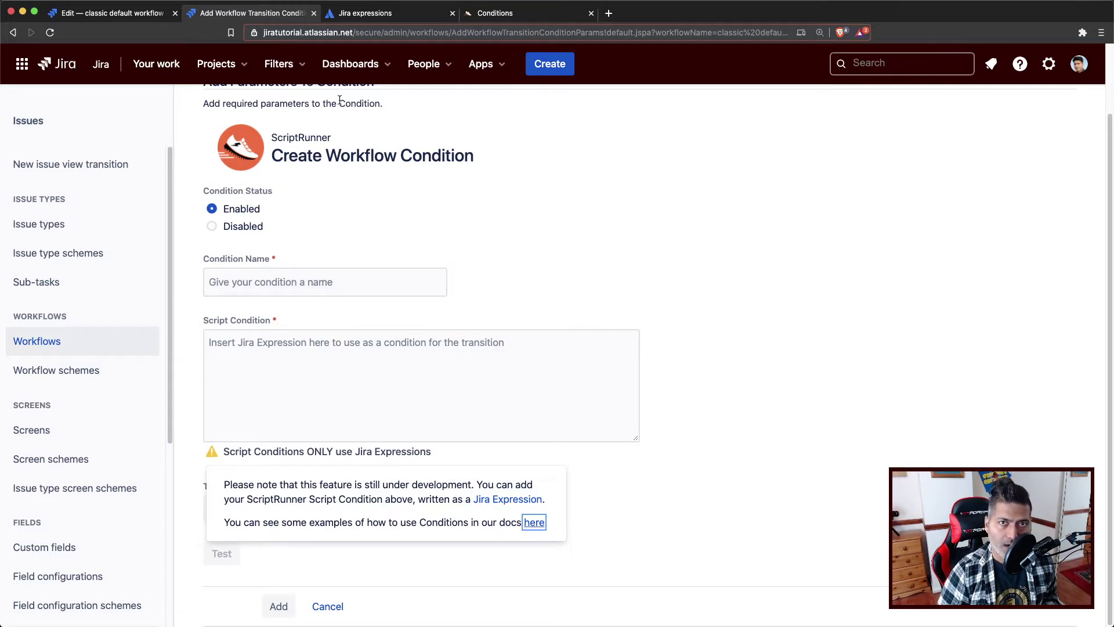
Copy the example that filters issue.comments by the current user's accountId from the Introduction of the Jira expressions page.
click(376, 16)
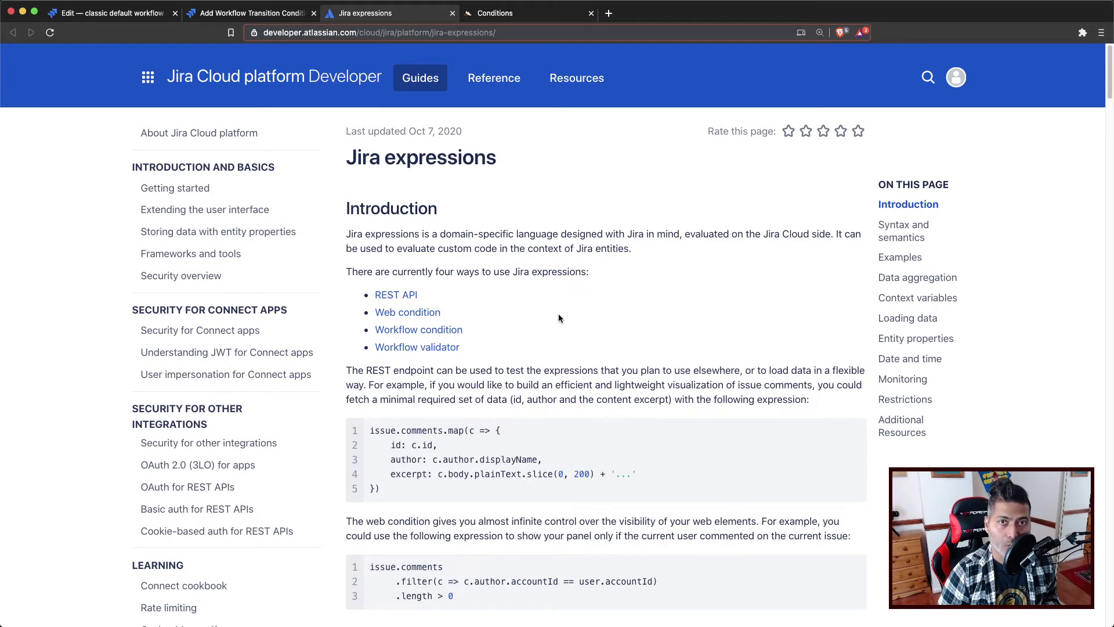
scroll(558, 318, down, 2)
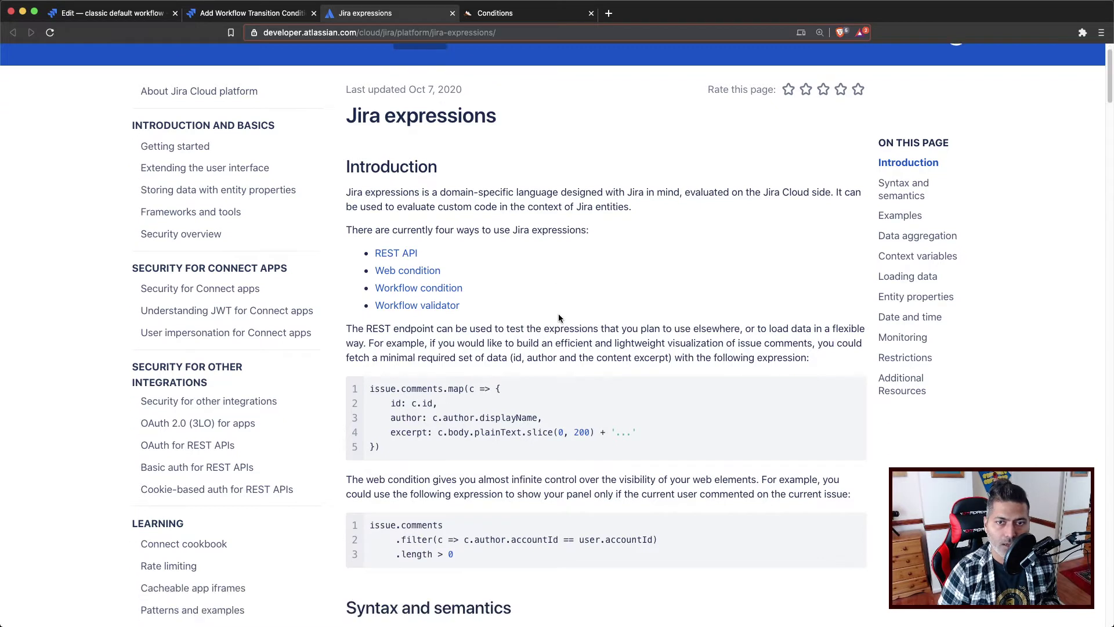
scroll(505, 353, down, 1)
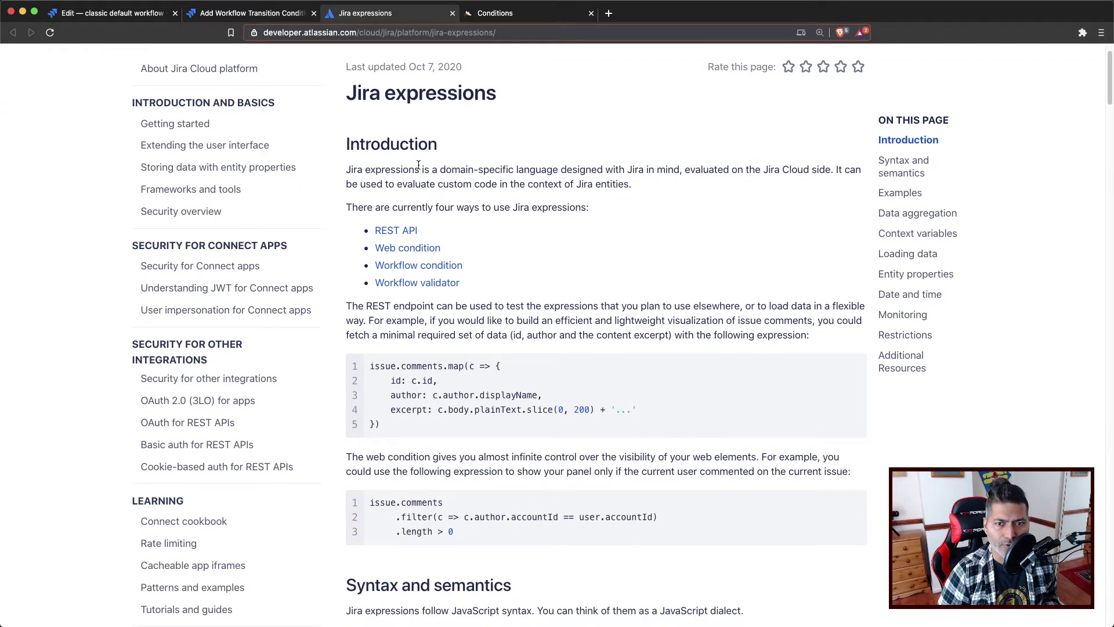
scroll(487, 246, down, 2)
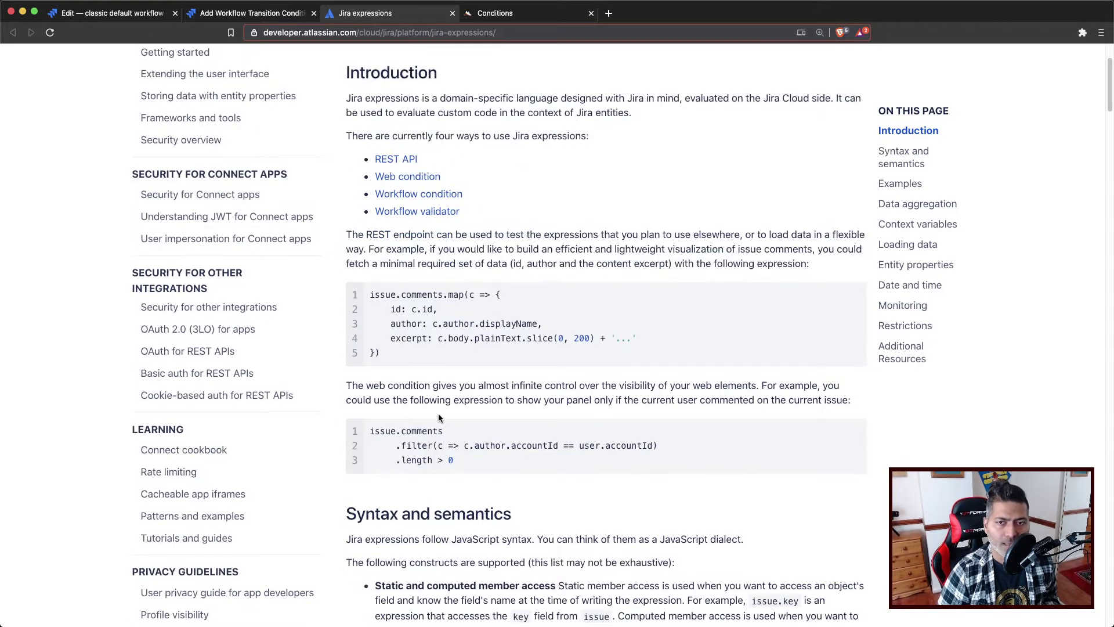
scroll(438, 416, down, 2)
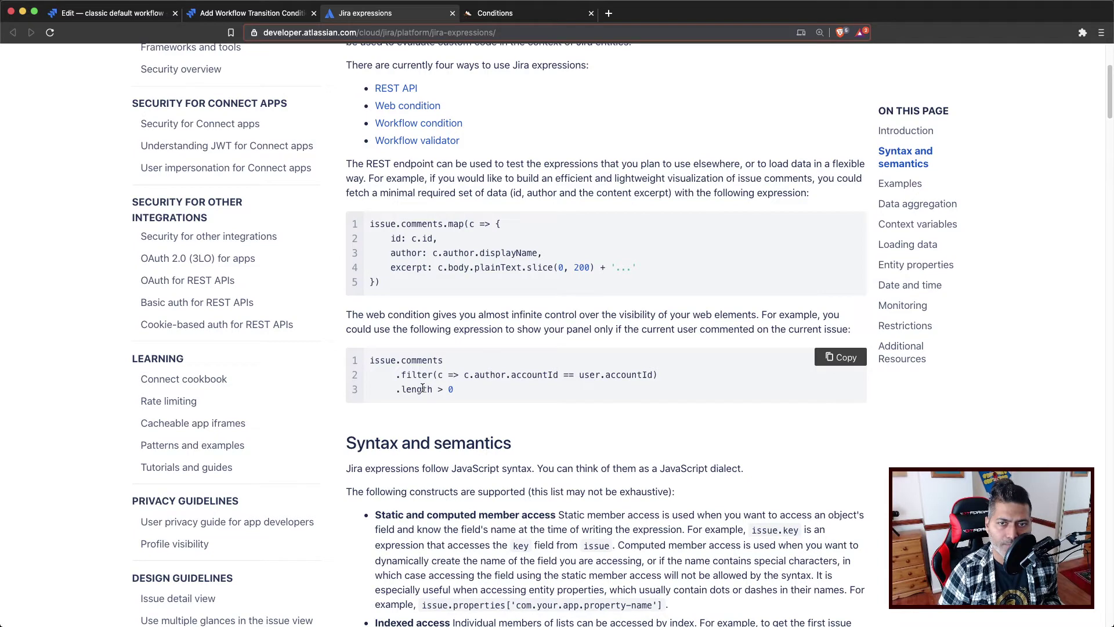
drag(464, 397, 365, 369)
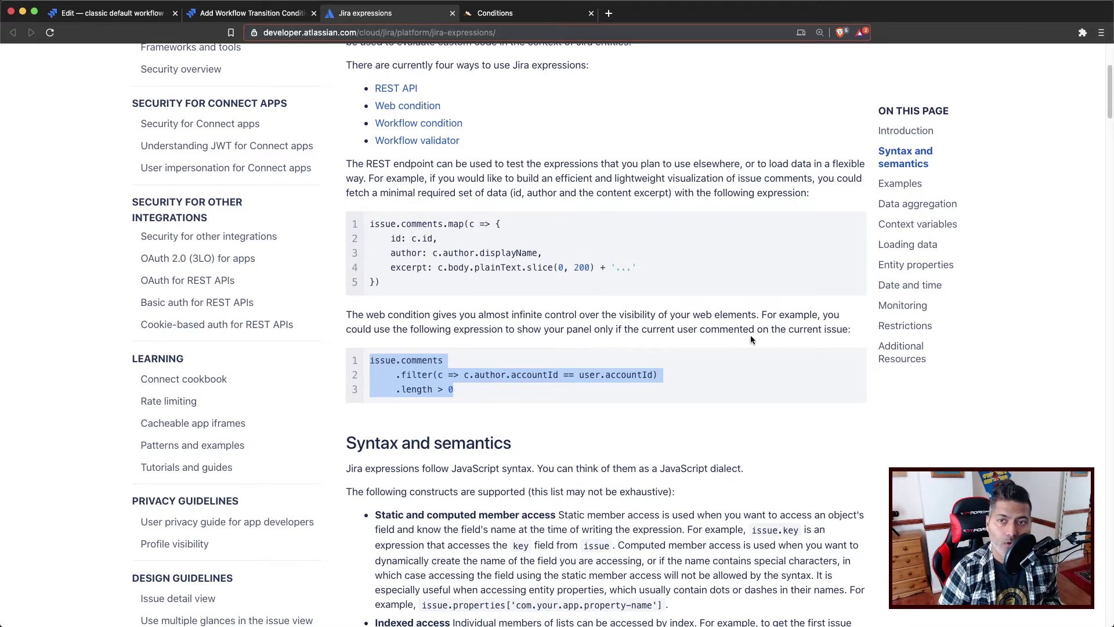
right_click(428, 376)
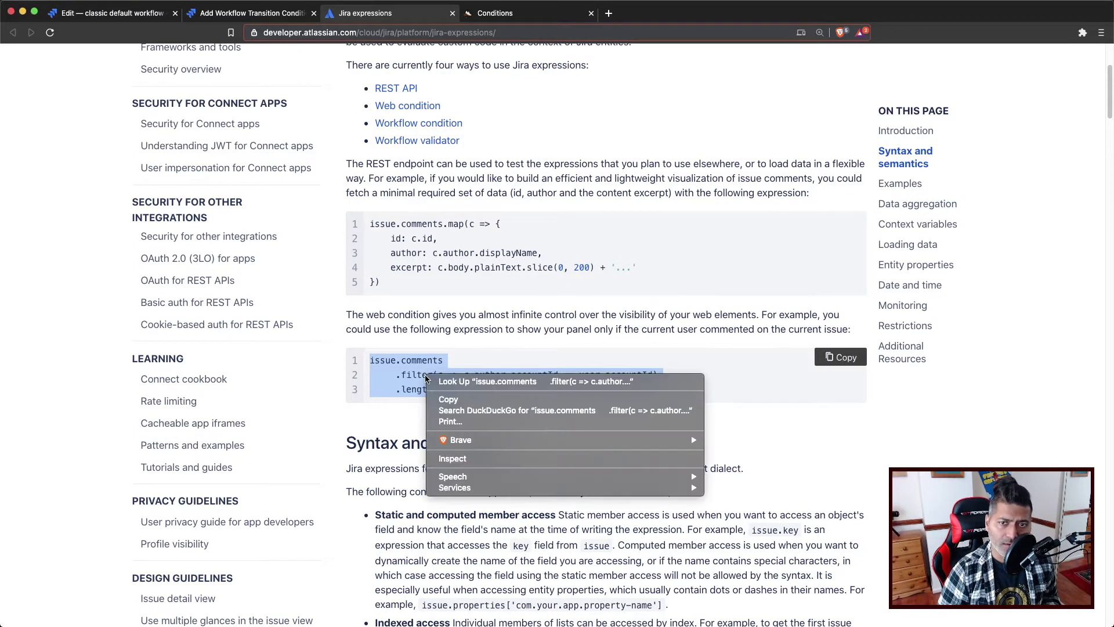
click(443, 401)
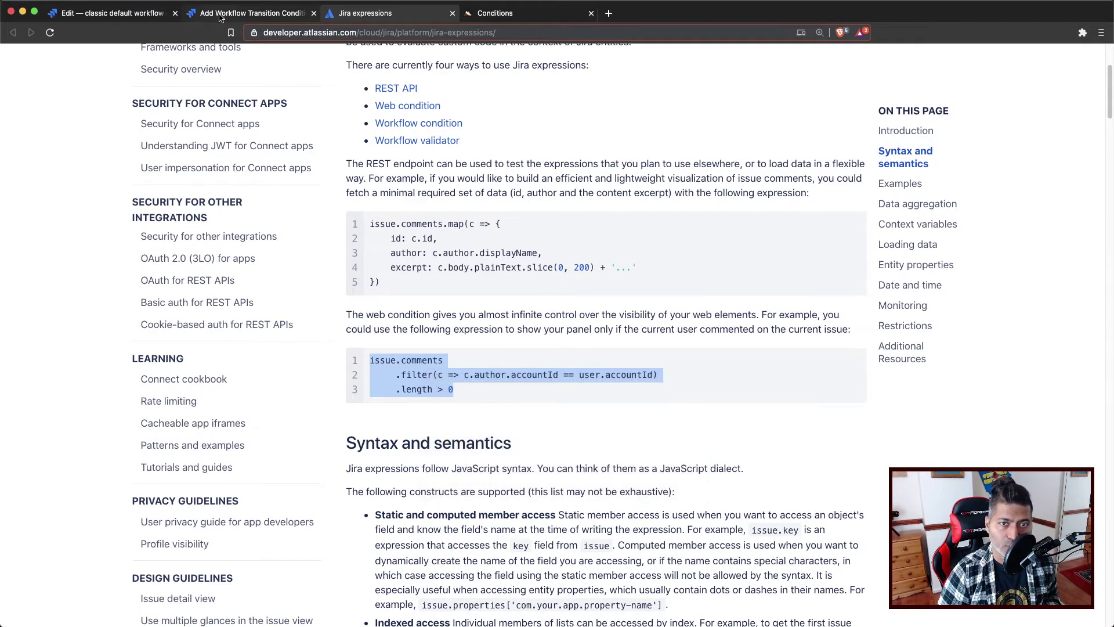
Paste the copied expression as the script condition and delete its .filter line, leaving issue.comments .length > 0.
click(223, 14)
click(295, 365)
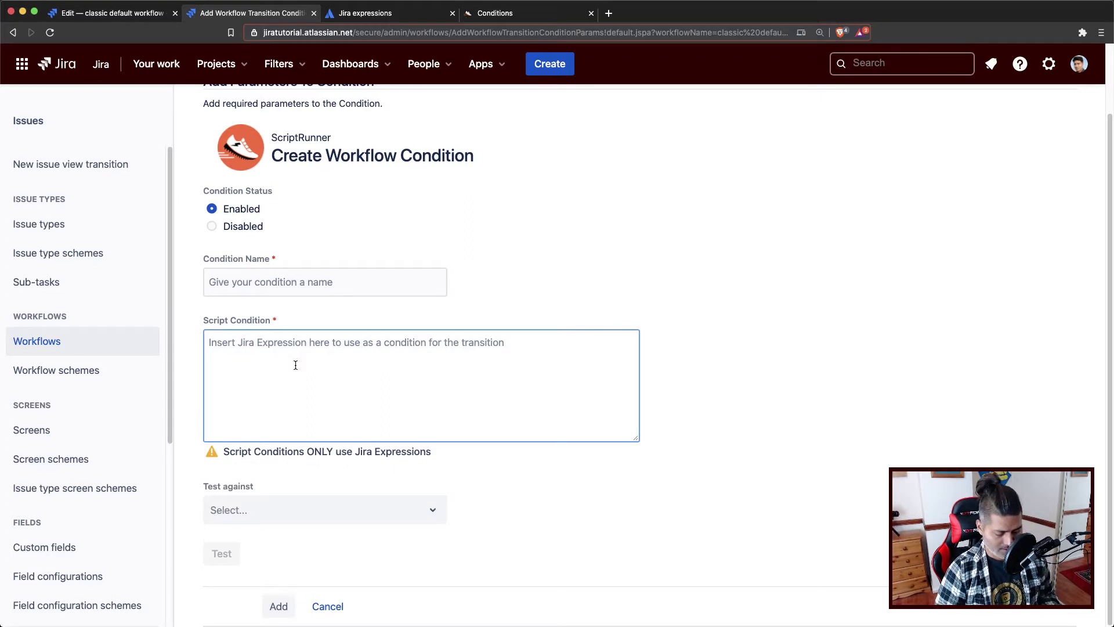
key(super+v)
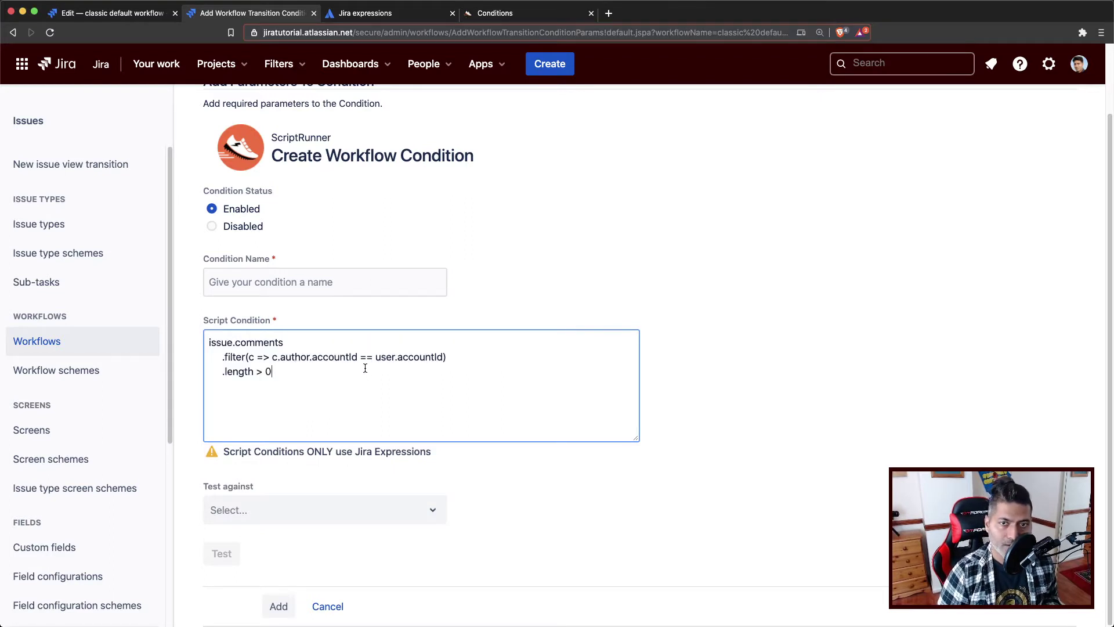
triple_click(348, 355)
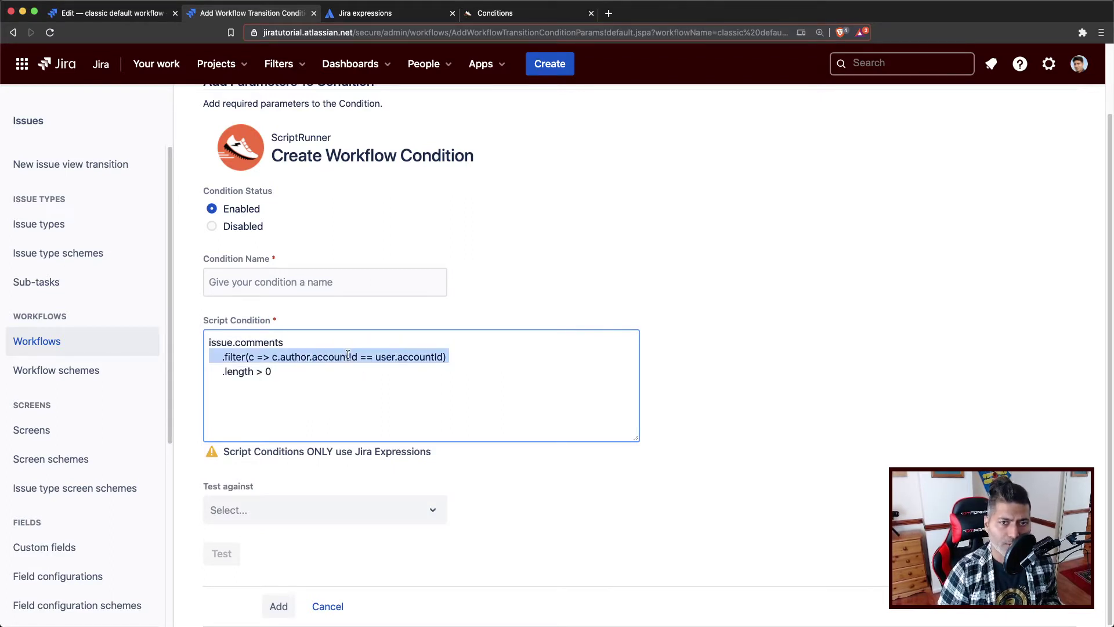
key(BackSpace)
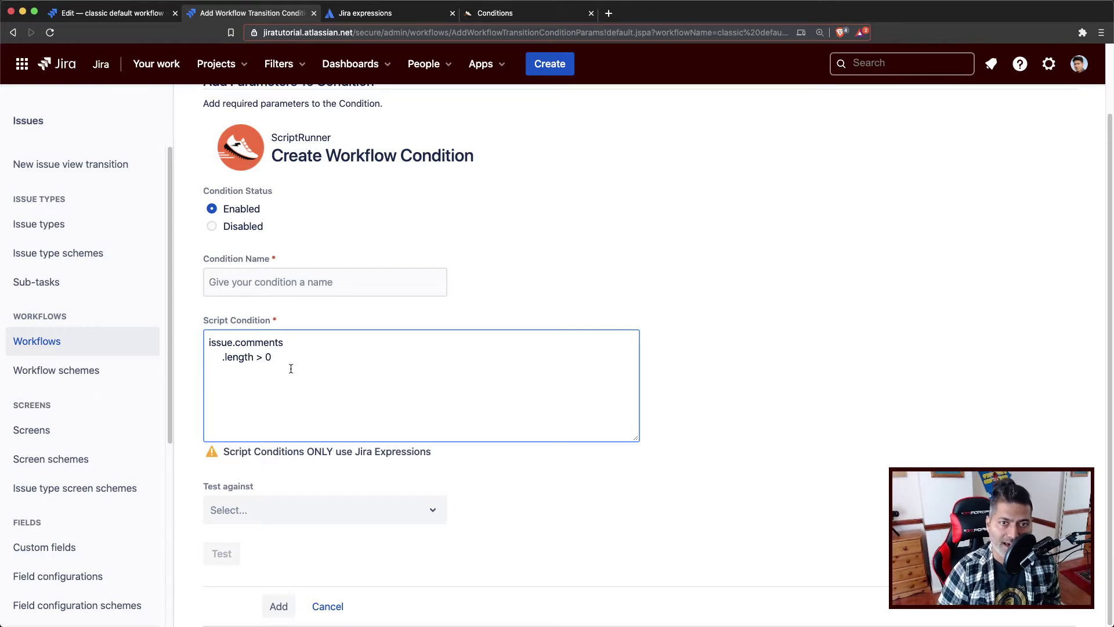
drag(291, 367, 172, 327)
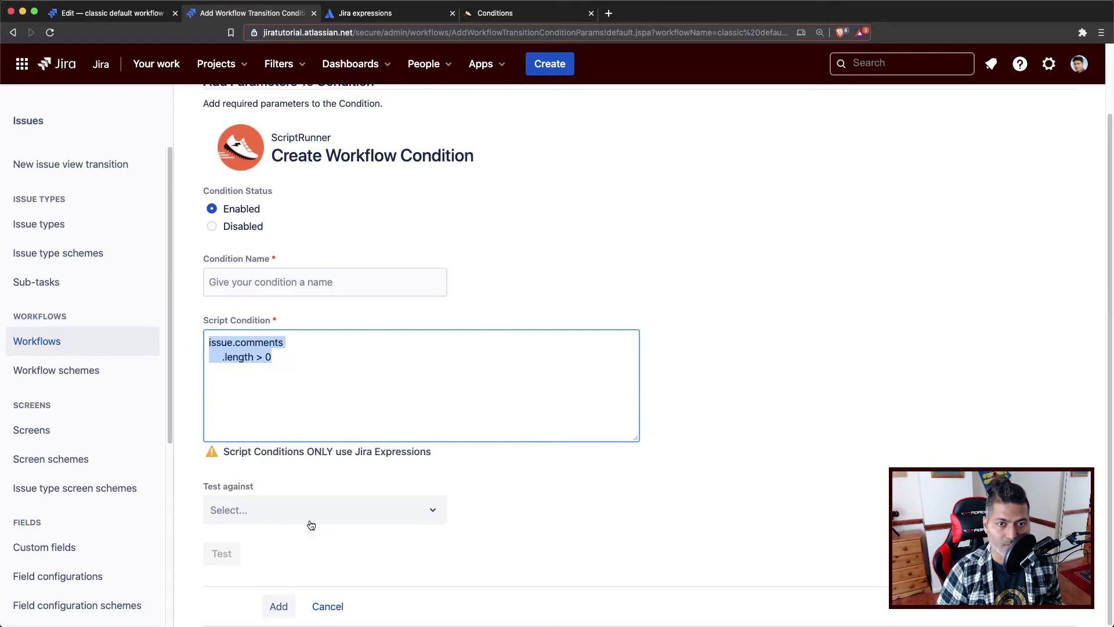
Name the condition "Check for comments".
click(258, 287)
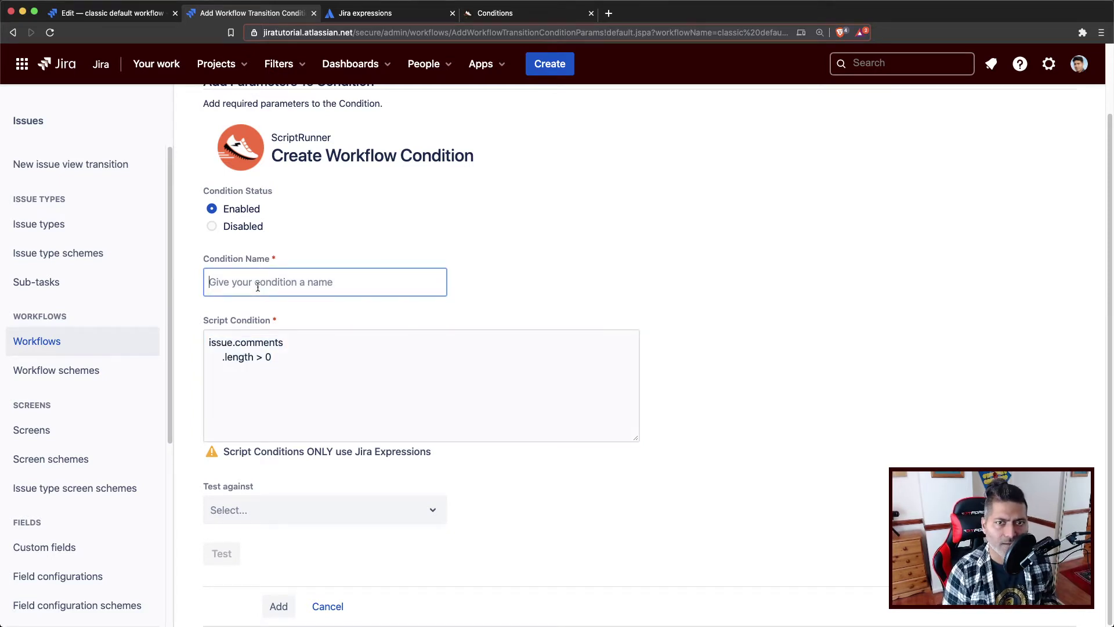
text(C)
key(BackSpace)
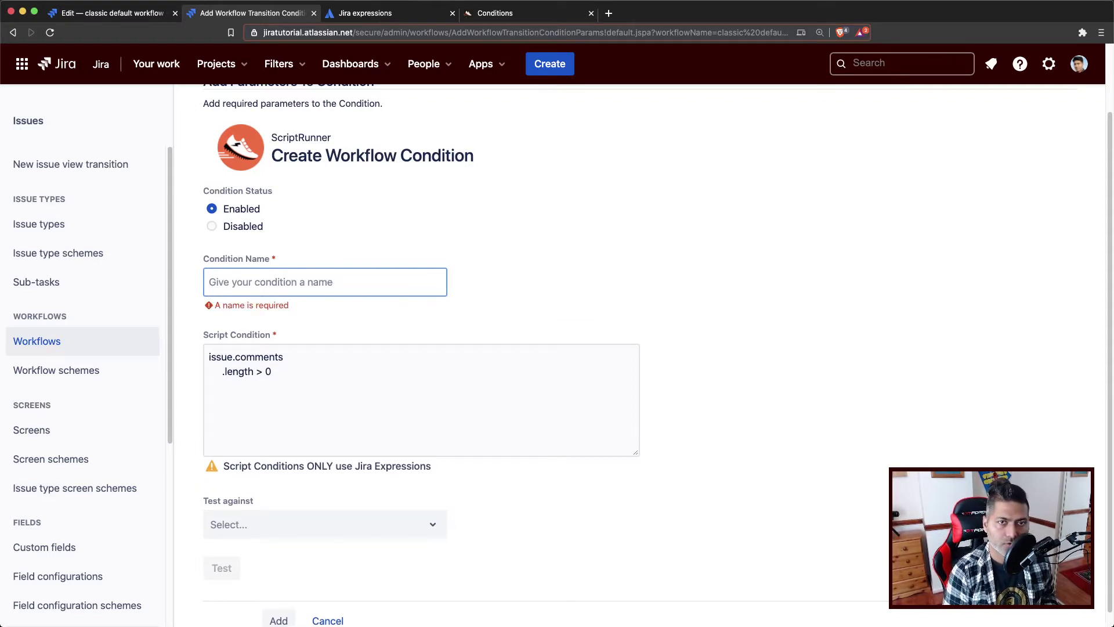
text(Ca)
key(BackSpace)
text(hck)
key(BackSpace)
key(BackSpace)
text(eck for comments)
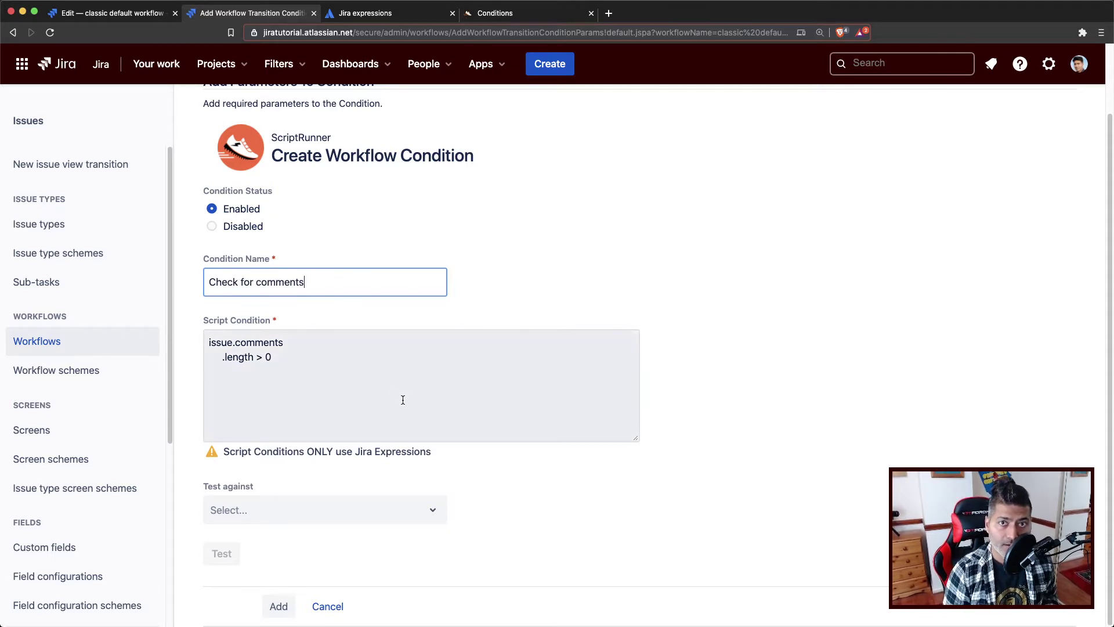
Return to the classic default workflow's designer page and dismiss the browser zoom warning.
click(432, 509)
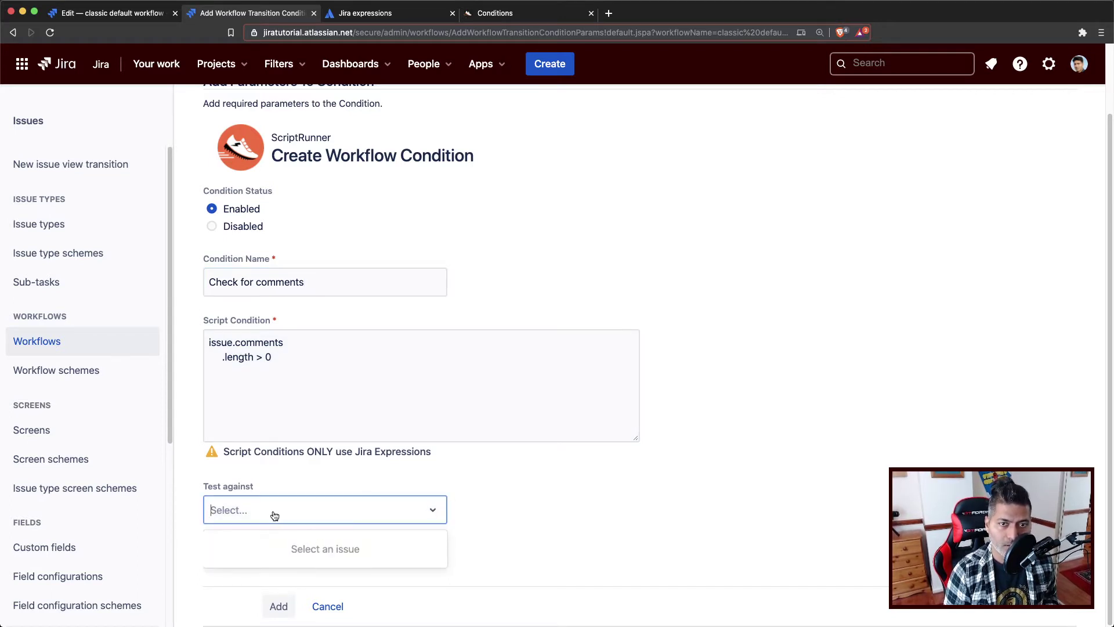
scroll(406, 400, up, 2)
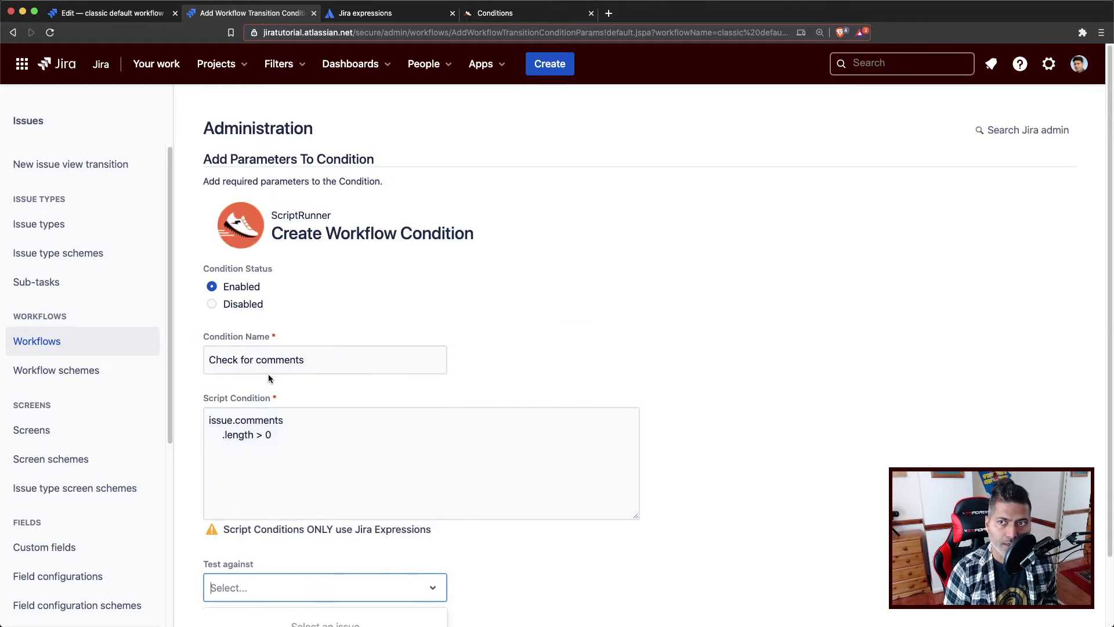
click(113, 13)
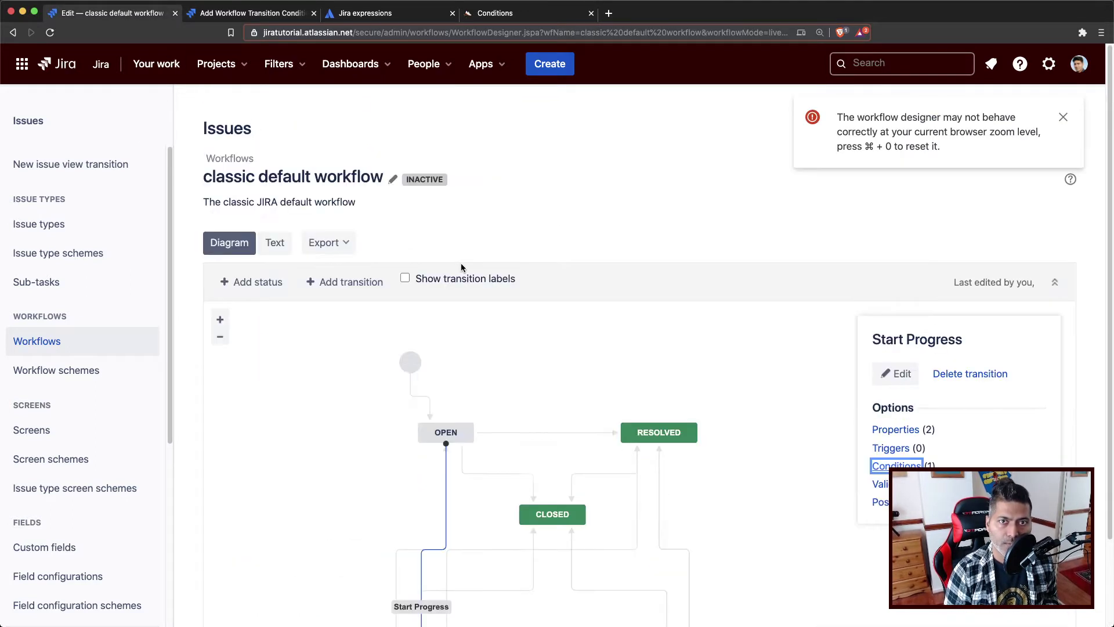
click(1064, 119)
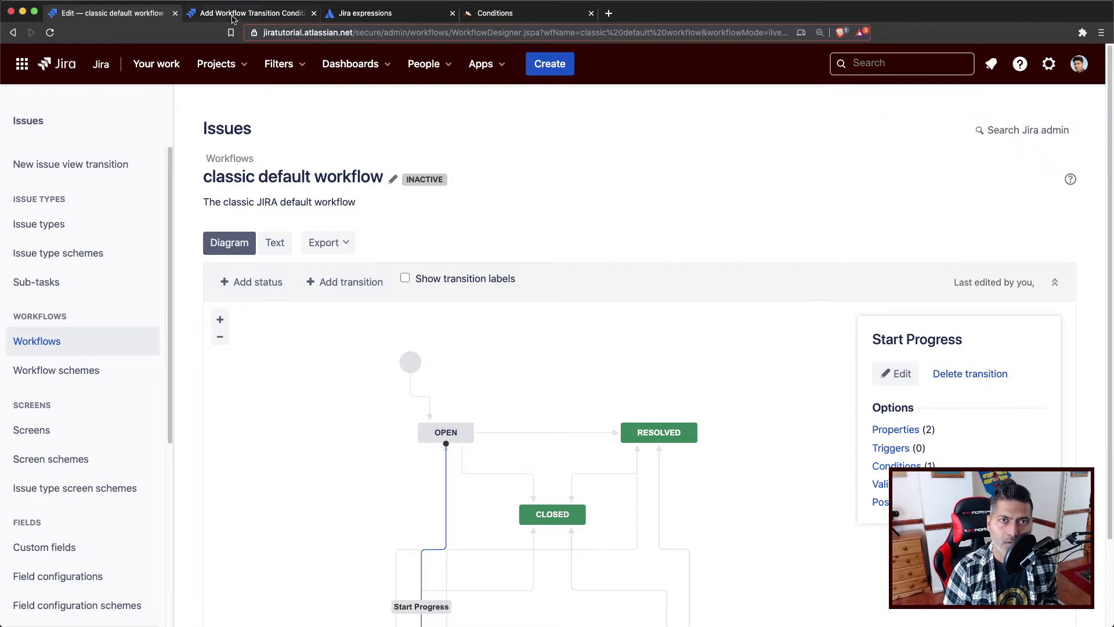
Return to the condition form and search the Test against issues for BUG, DE and BT, checking the project keys in the project list.
click(233, 13)
text(BUG)
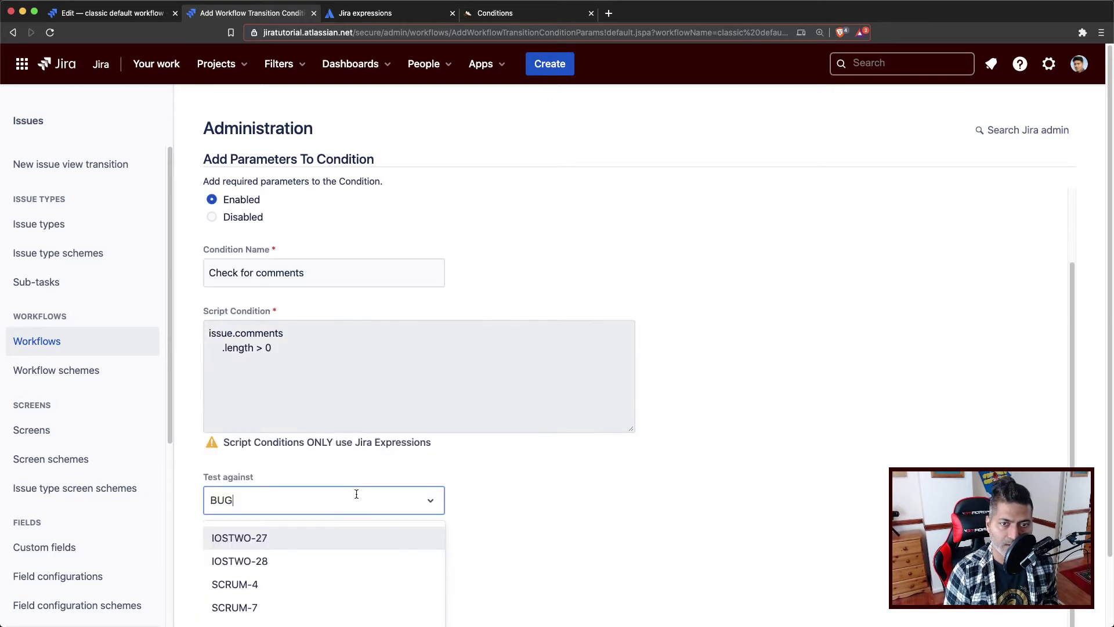
scroll(291, 570, down, 3)
key(BackSpace)
key(BackSpace)
key(BackSpace)
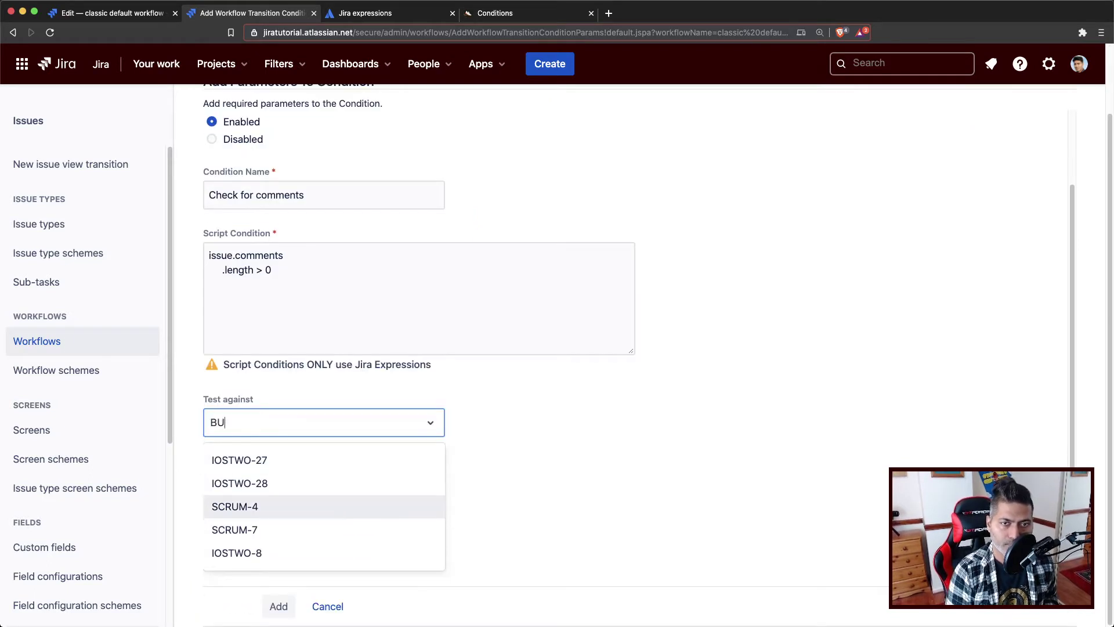
text(DE)
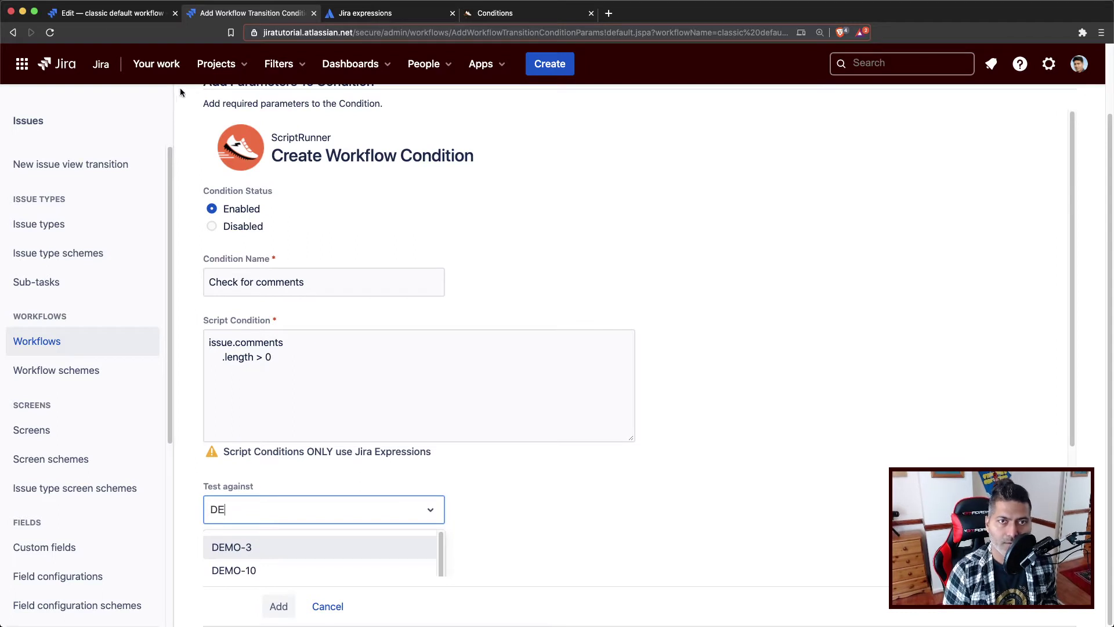
click(241, 67)
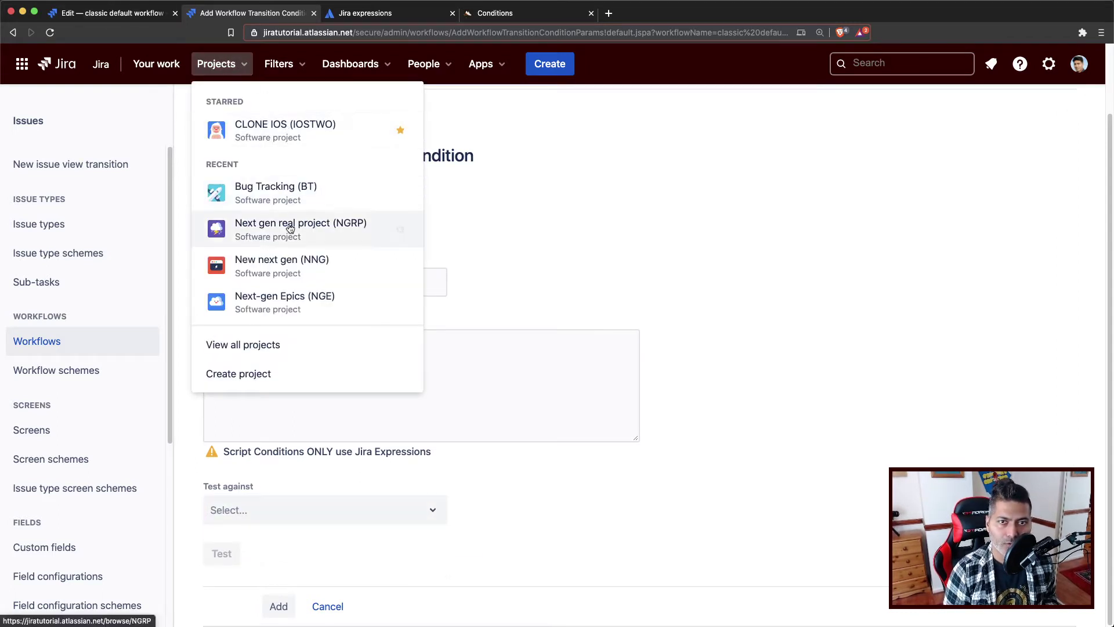
click(249, 523)
text(BT)
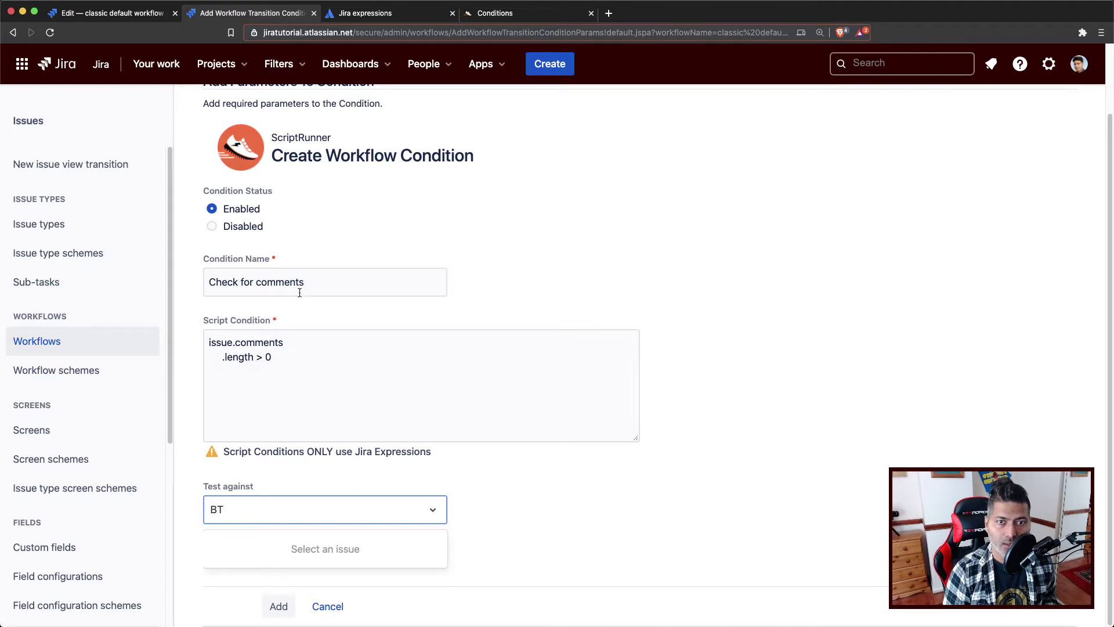
Test the script condition against issue IOSTWO-32 and expand the detailed test results.
key(BackSpace)
key(BackSpace)
text(IO)
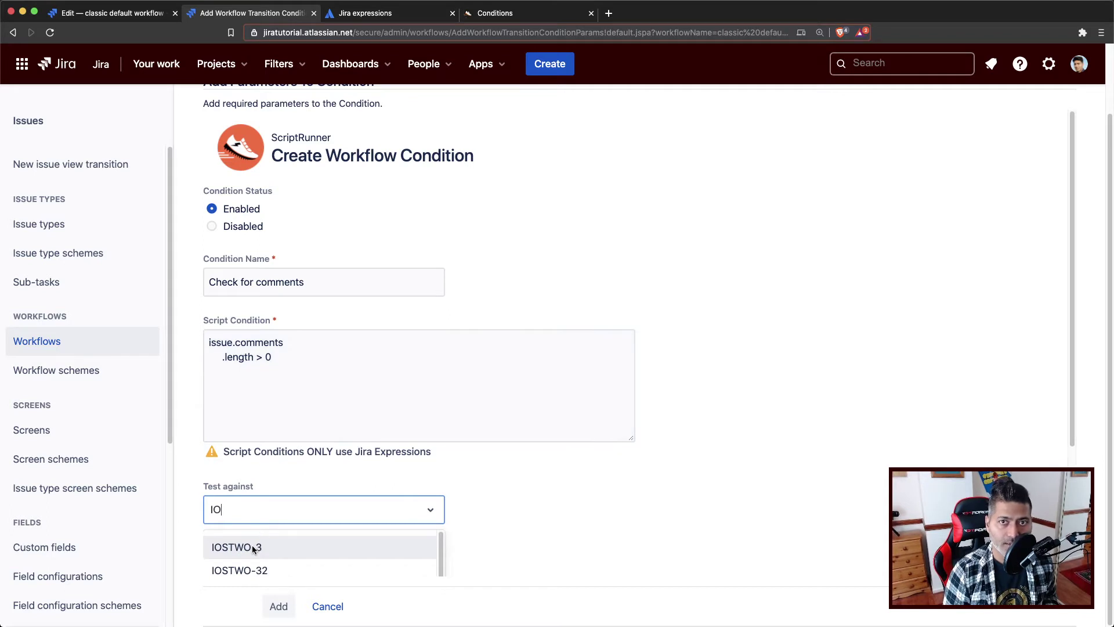
click(255, 573)
click(223, 554)
scroll(291, 523, down, 3)
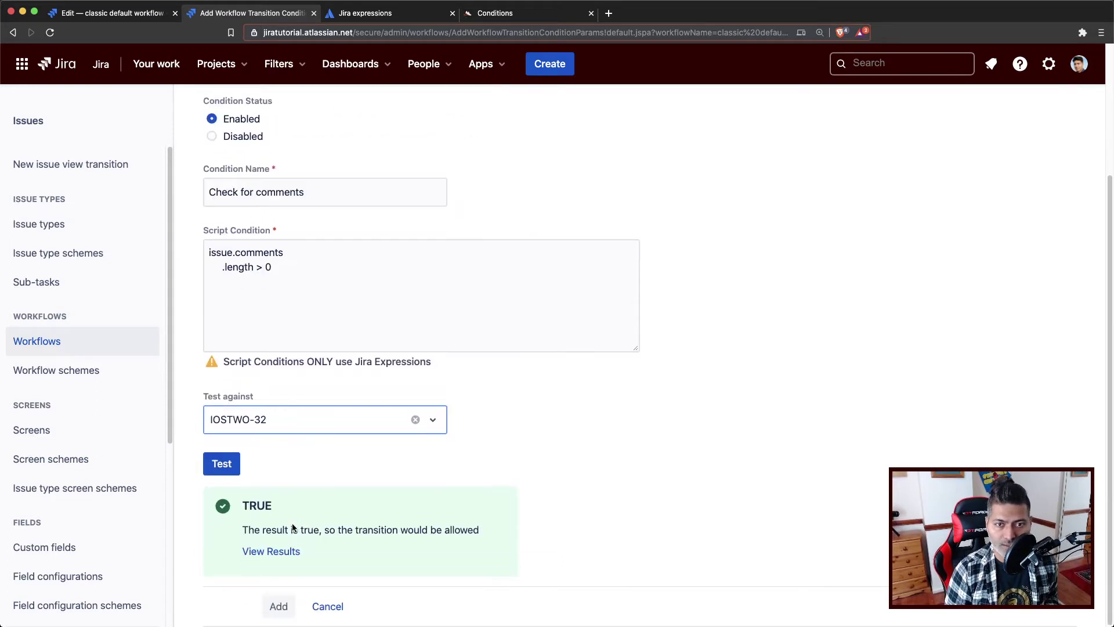
click(274, 553)
scroll(301, 523, down, 1)
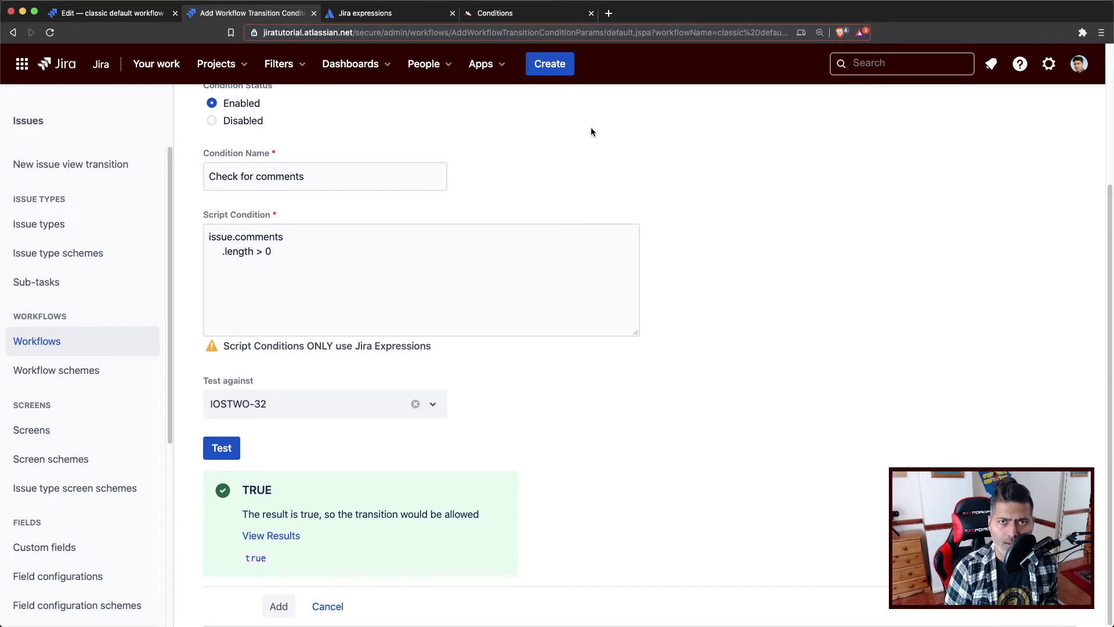
Open the recently viewed issue IOSTWO-32 in a separate browser tab and examine its comments.
click(908, 66)
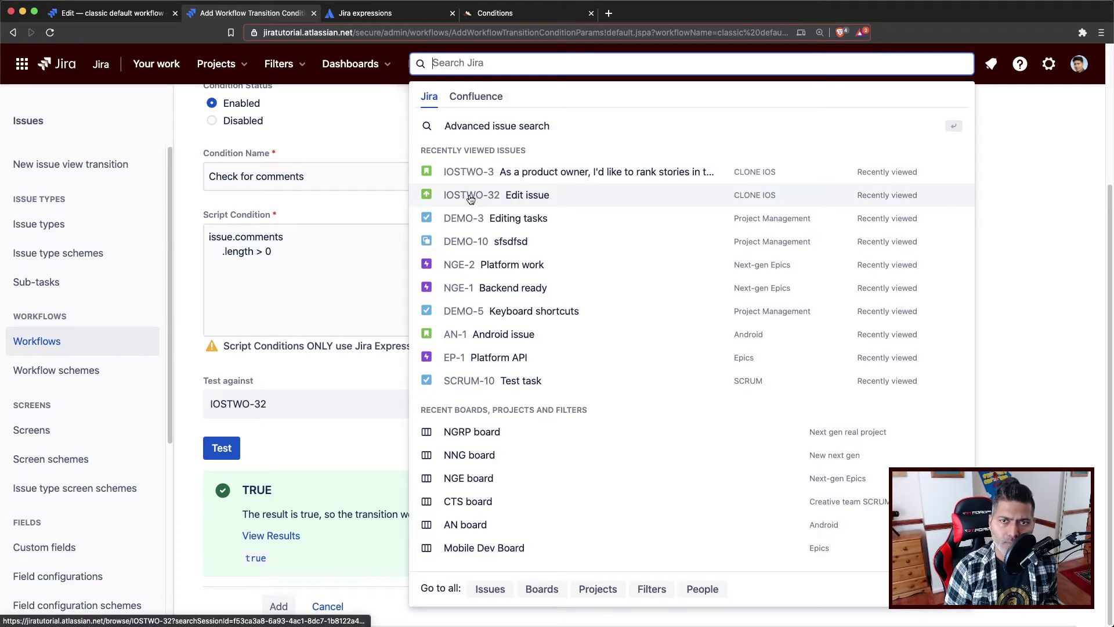
super+click(470, 198)
click(664, 15)
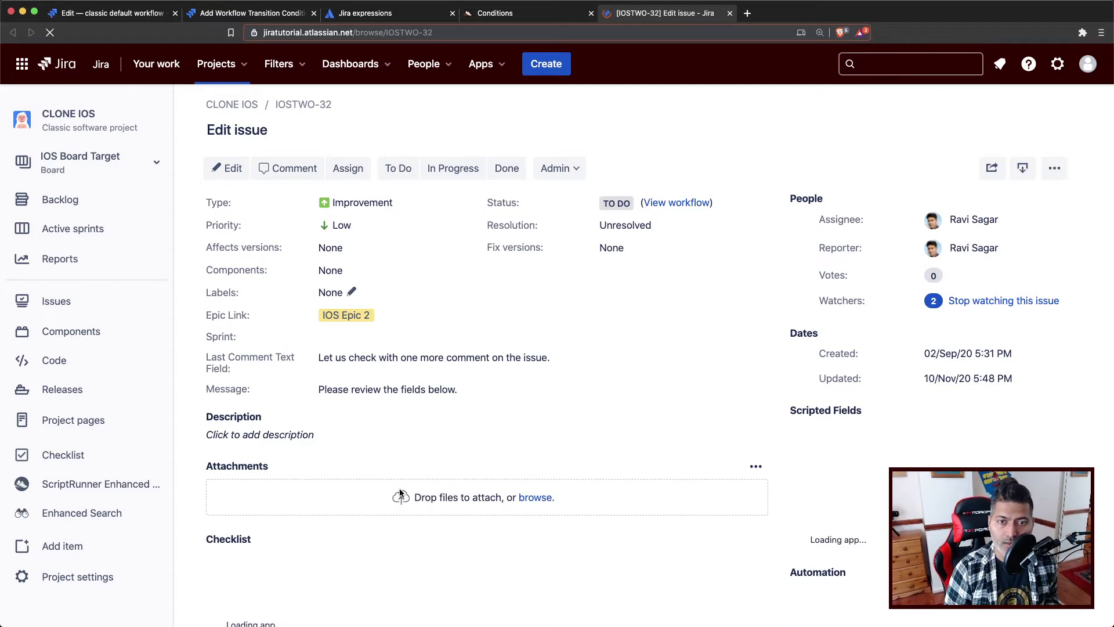
scroll(399, 488, down, 10)
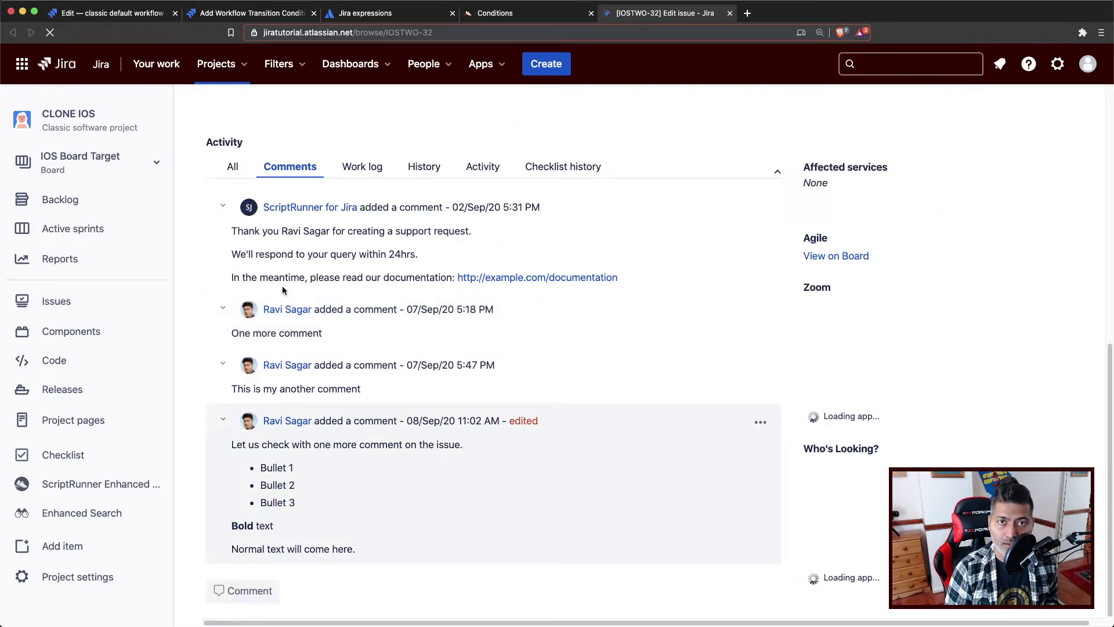
Load issue IOSTWO-20 in place of IOSTWO-32 by changing the page address, and check its comments section.
click(465, 16)
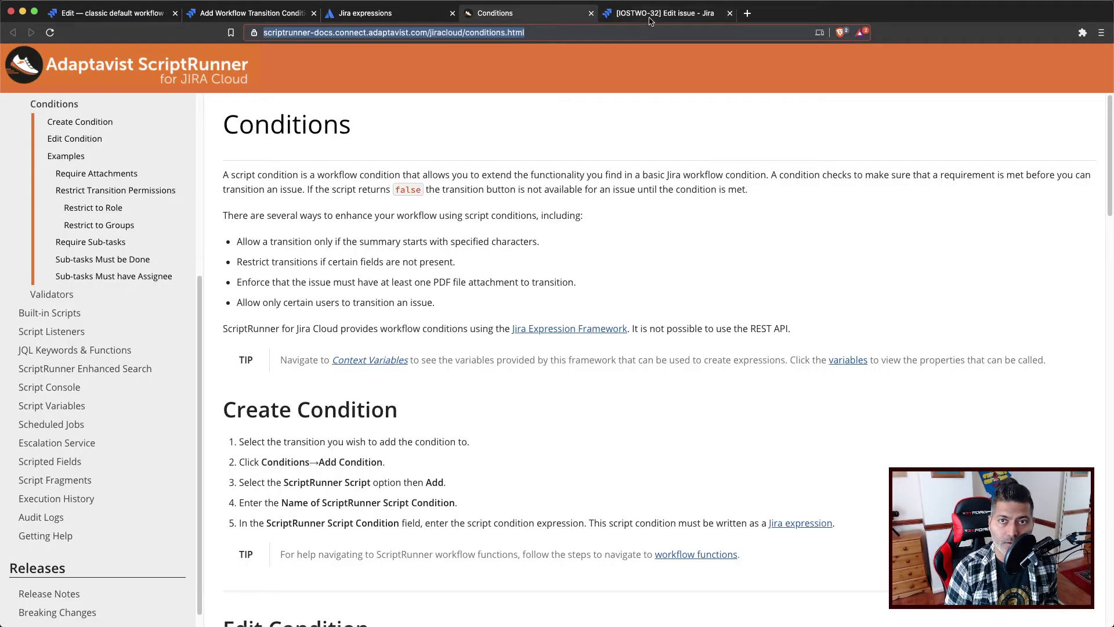
click(656, 13)
click(455, 37)
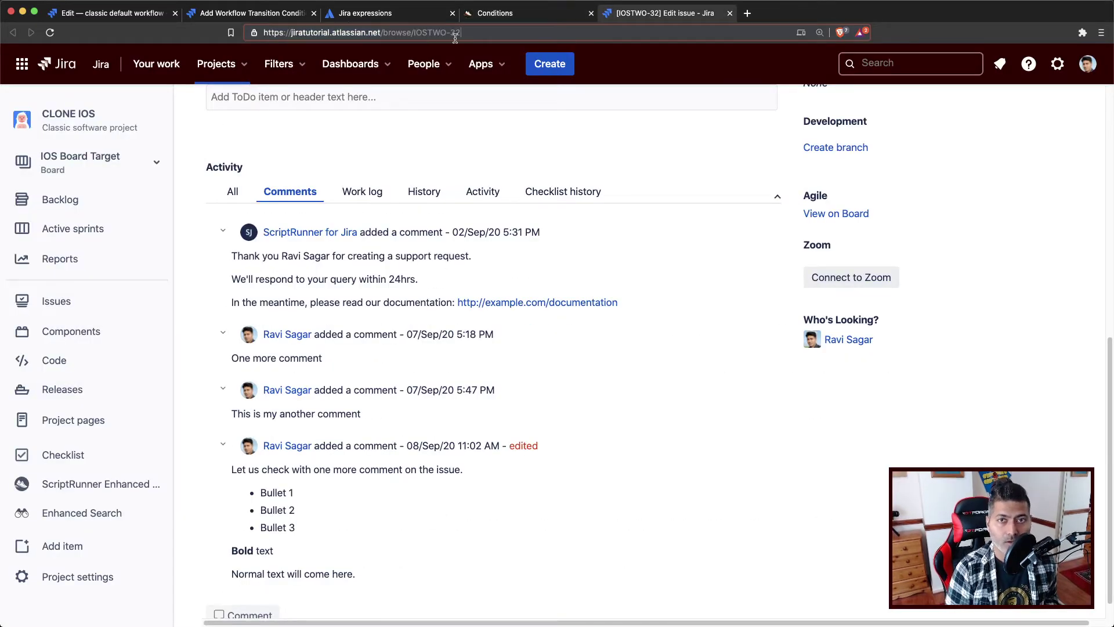
key(BackSpace)
key(BackSpace)
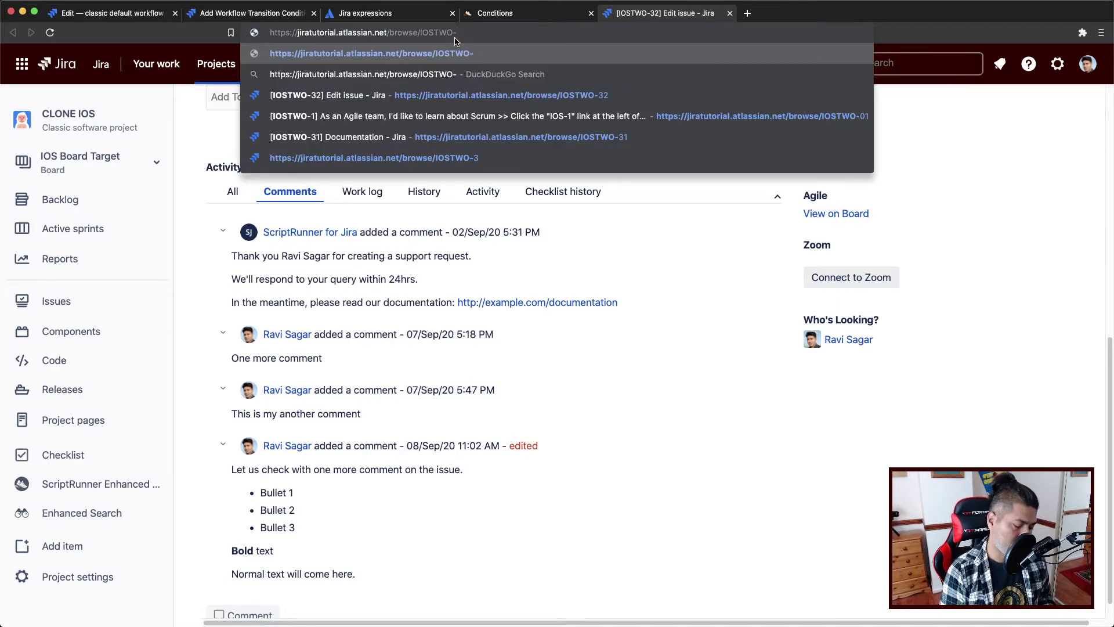
text(20)
key(Return)
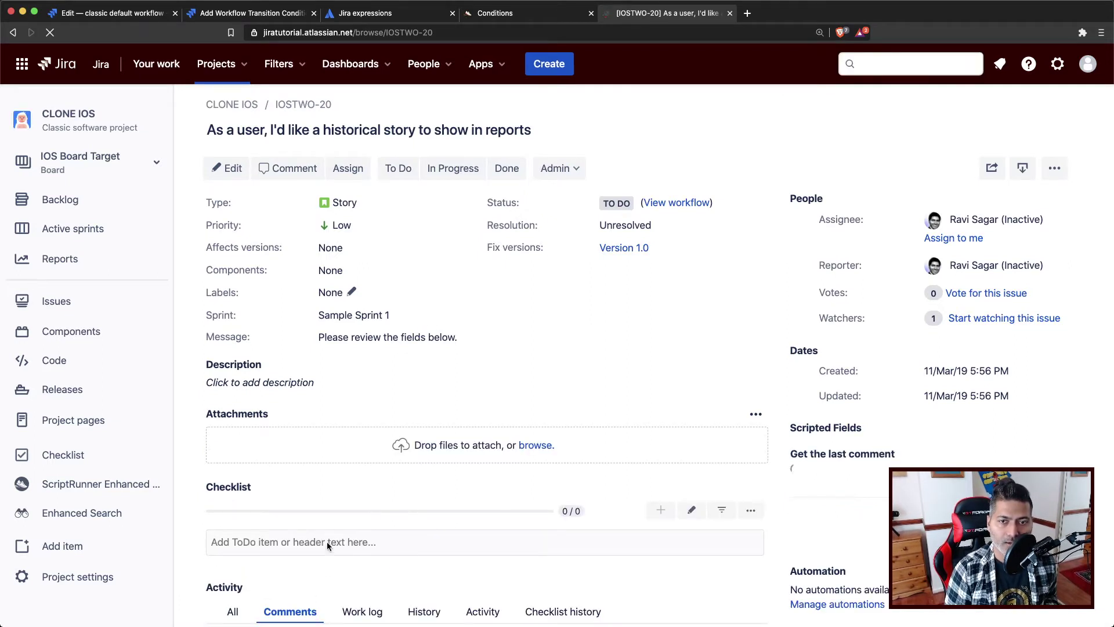
scroll(395, 525, down, 6)
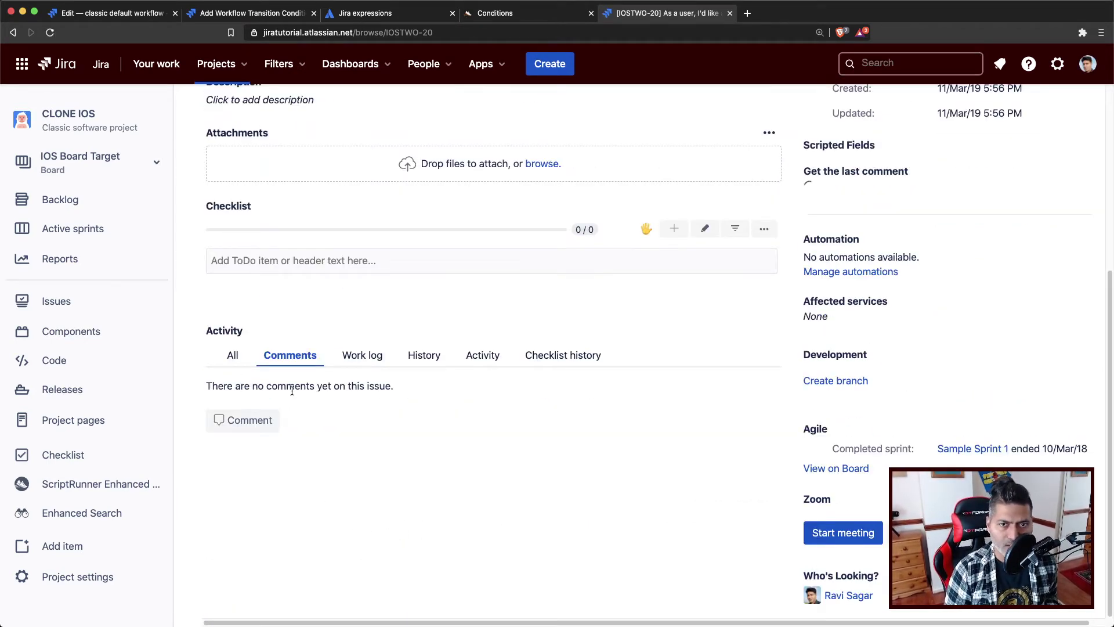
Return to the condition form, replace the test issue with IOSTWO-20 and test the script condition against it.
click(255, 14)
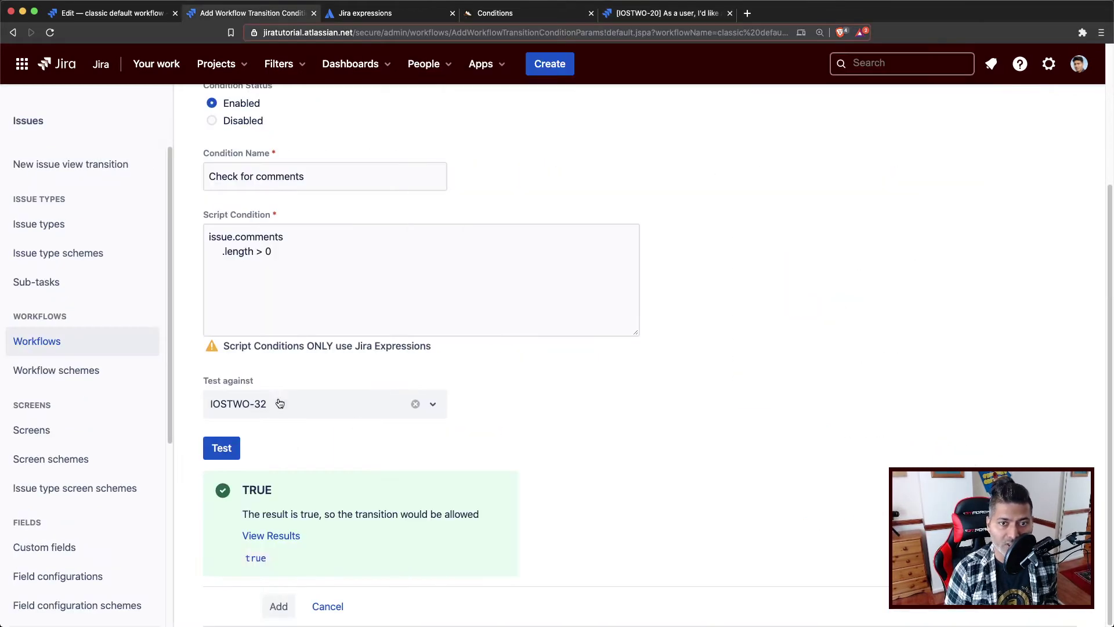
click(398, 413)
click(416, 404)
click(435, 405)
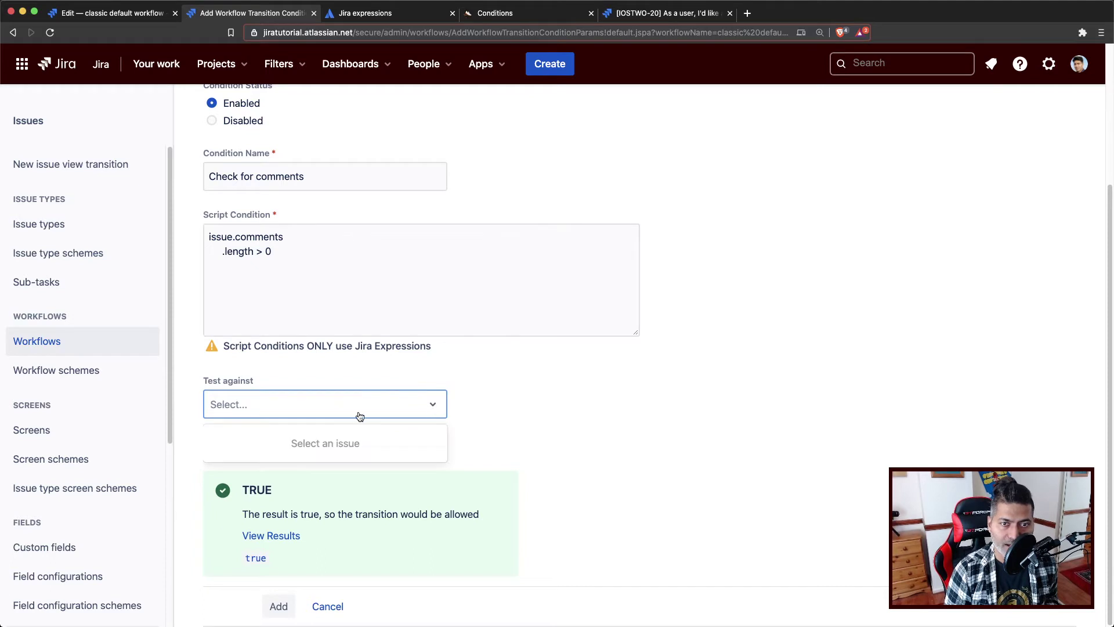
text(IOS)
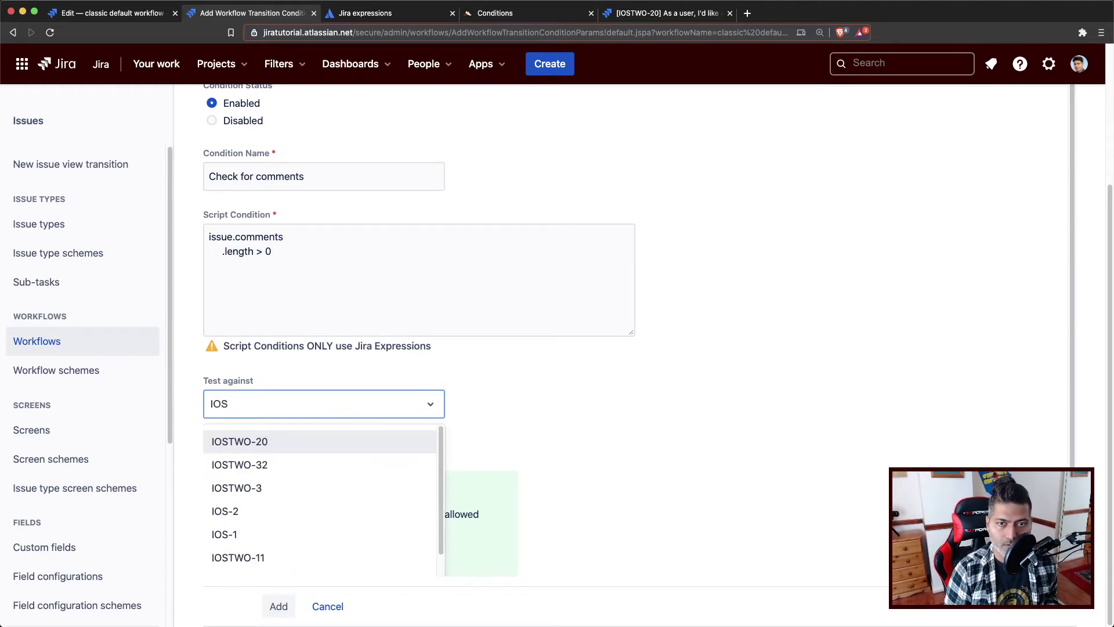
click(277, 442)
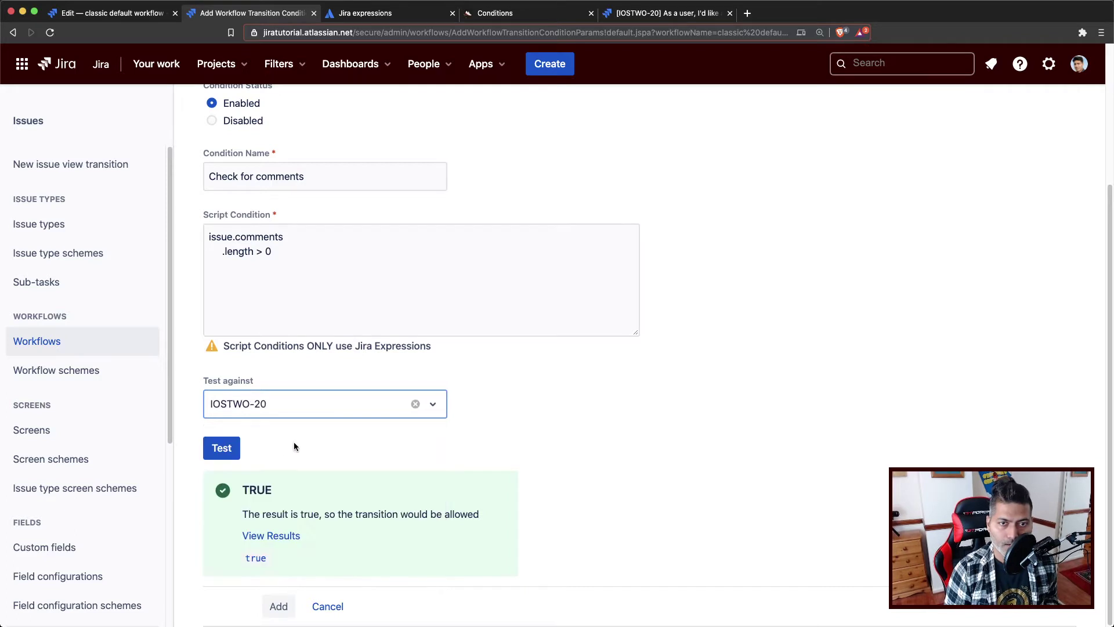
click(221, 448)
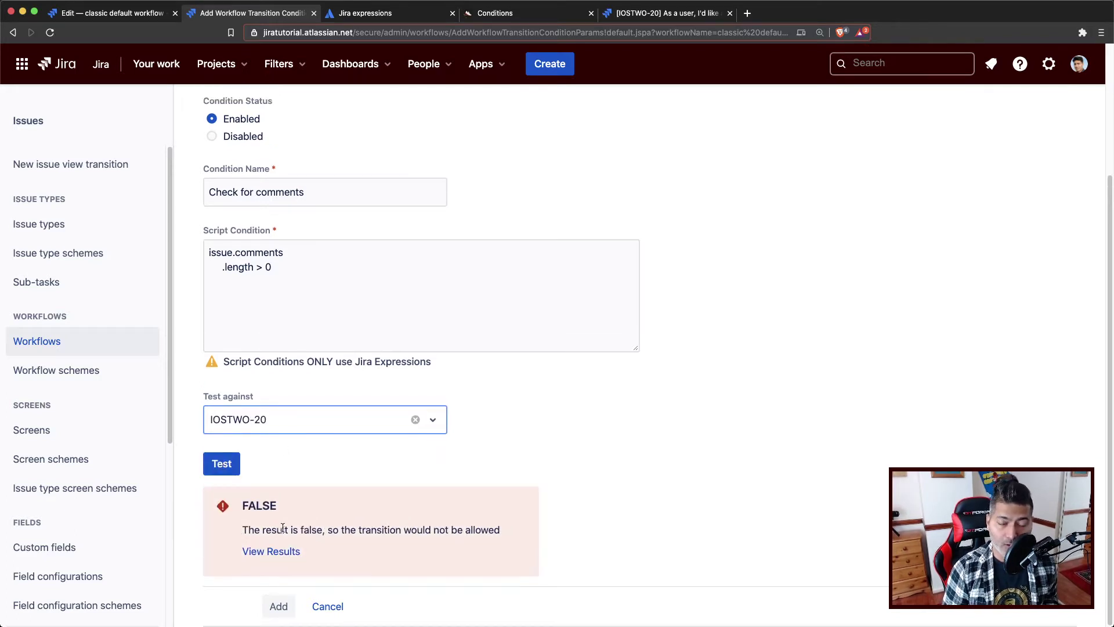
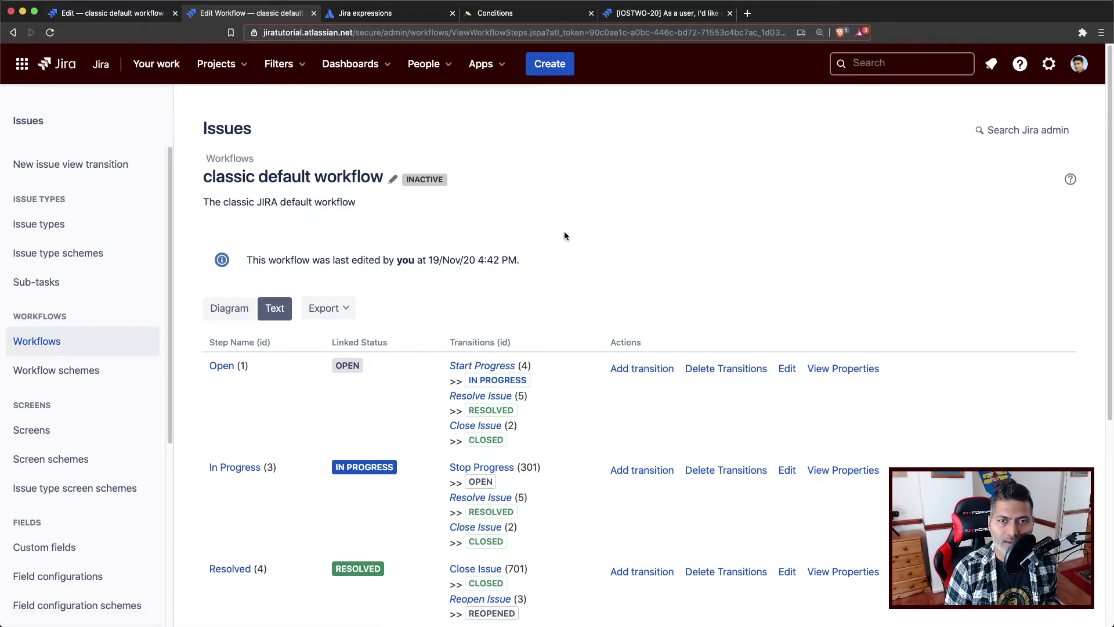
Return to the IOSTWO-20 issue page and open the workflow settings of its CLONE IOS project.
click(221, 63)
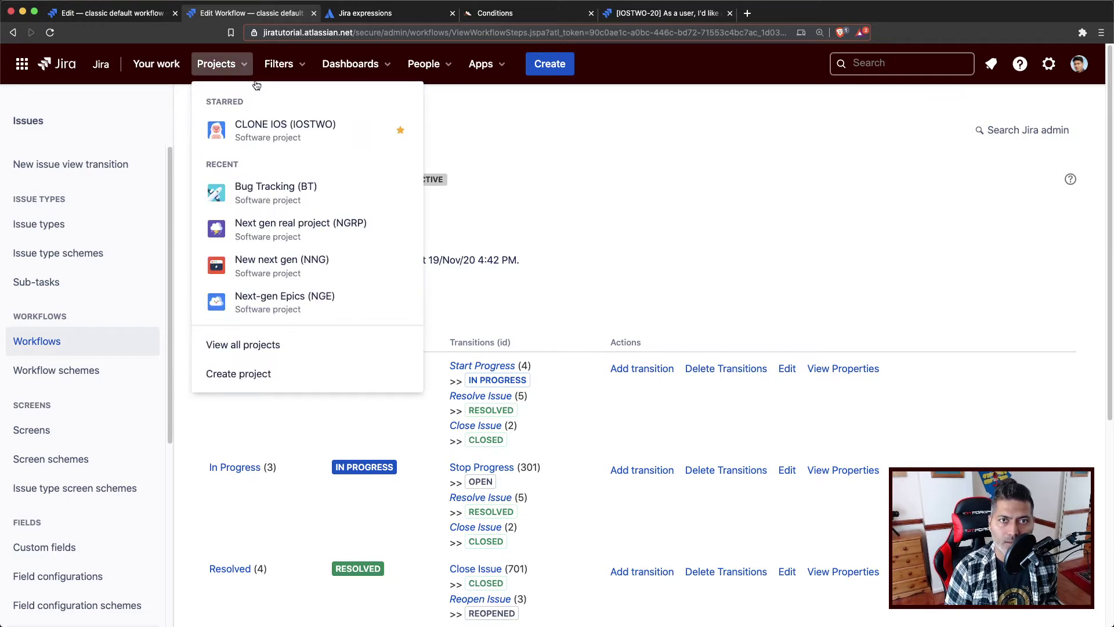
click(276, 195)
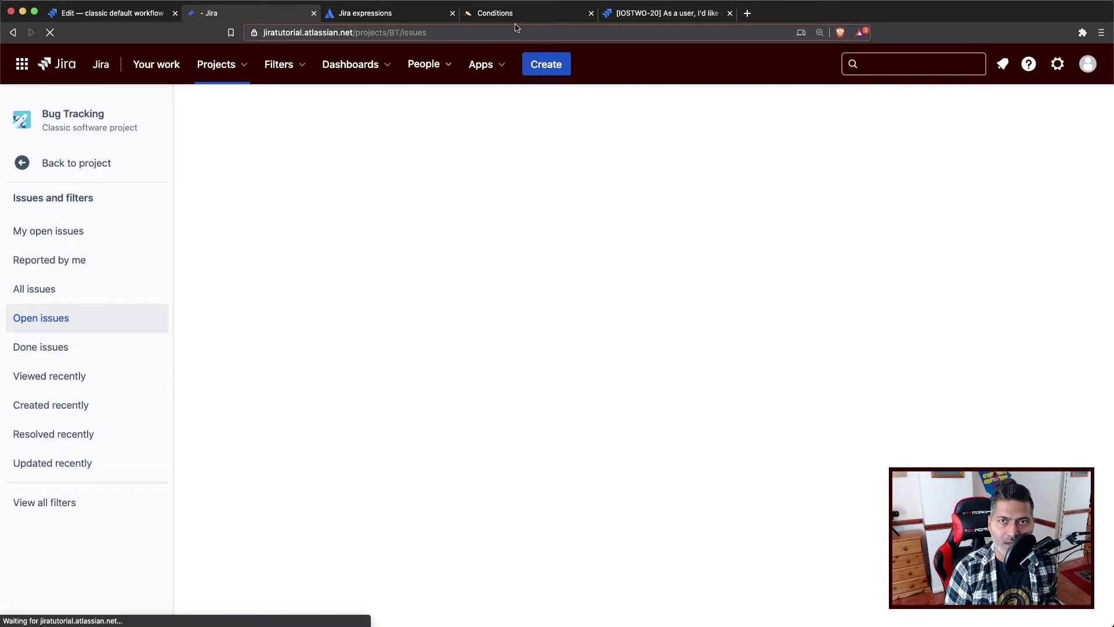
click(673, 18)
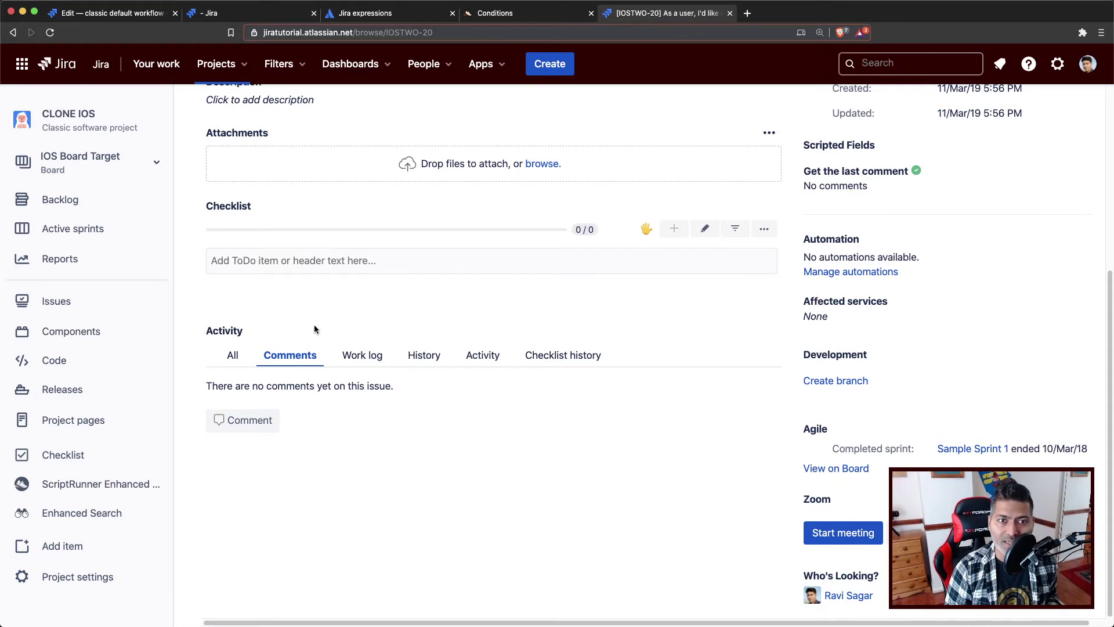
click(83, 575)
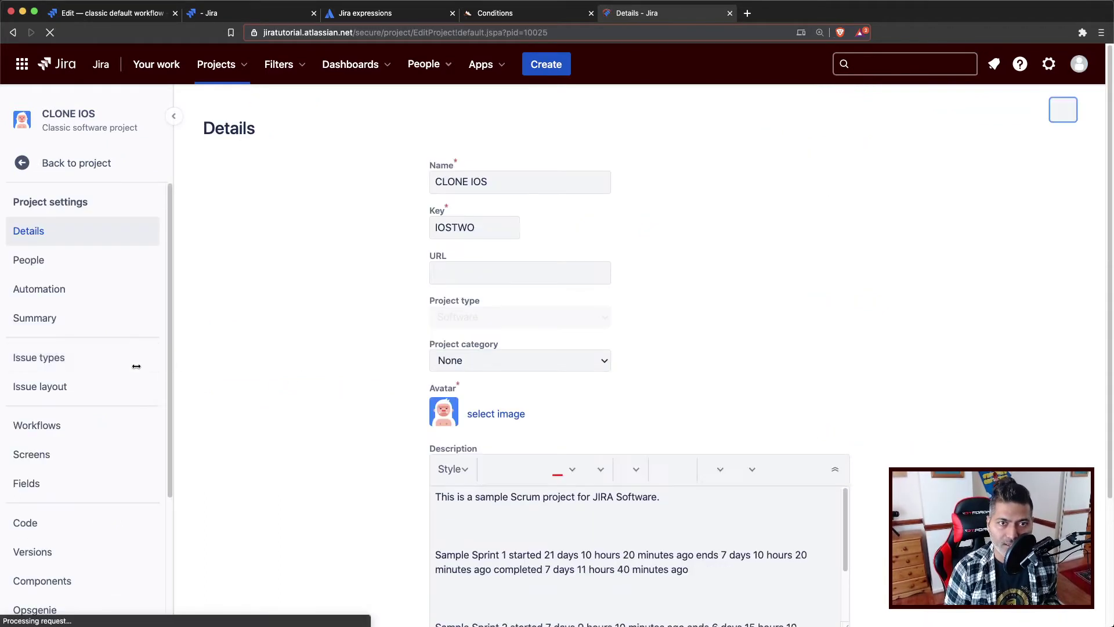
click(47, 427)
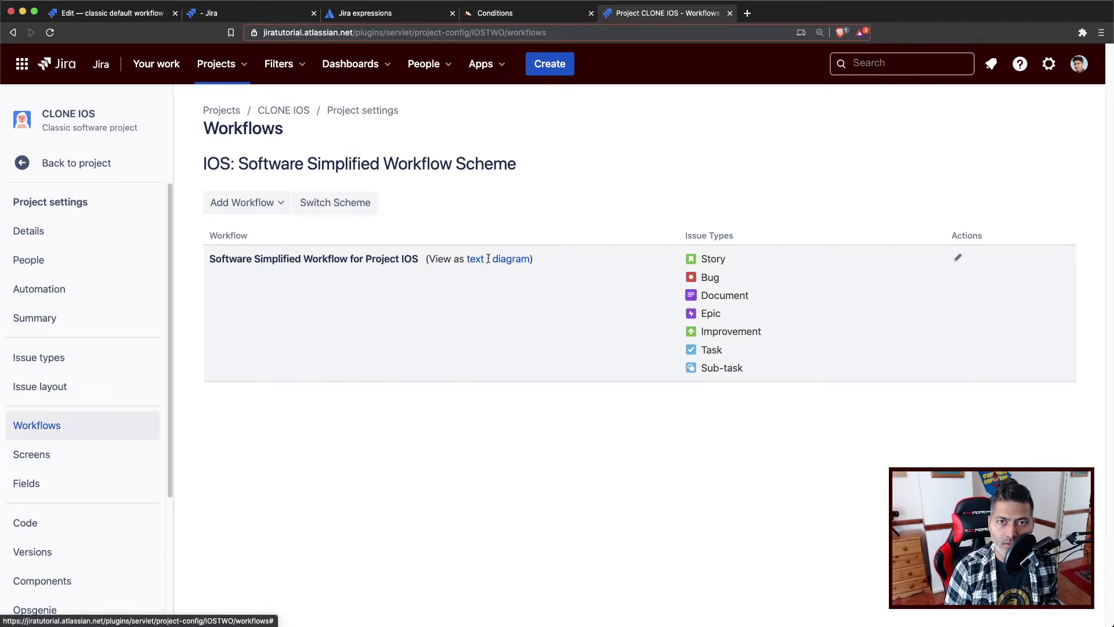
Edit the Software Simplified Workflow for Project IOS in diagram view and open the conditions of its In Progress transition.
click(960, 263)
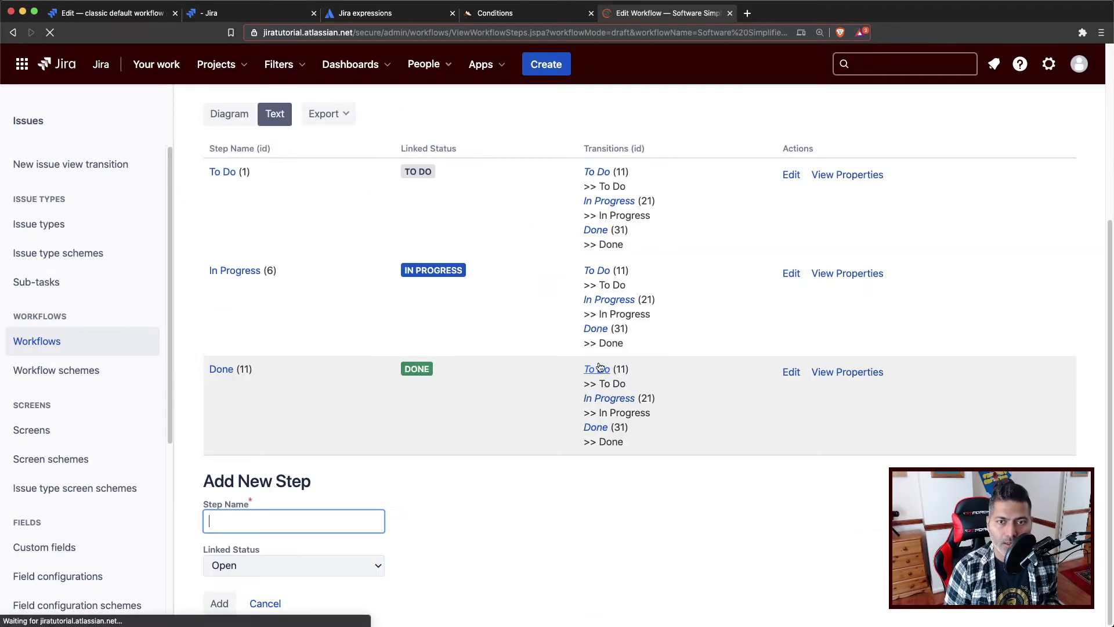
click(234, 115)
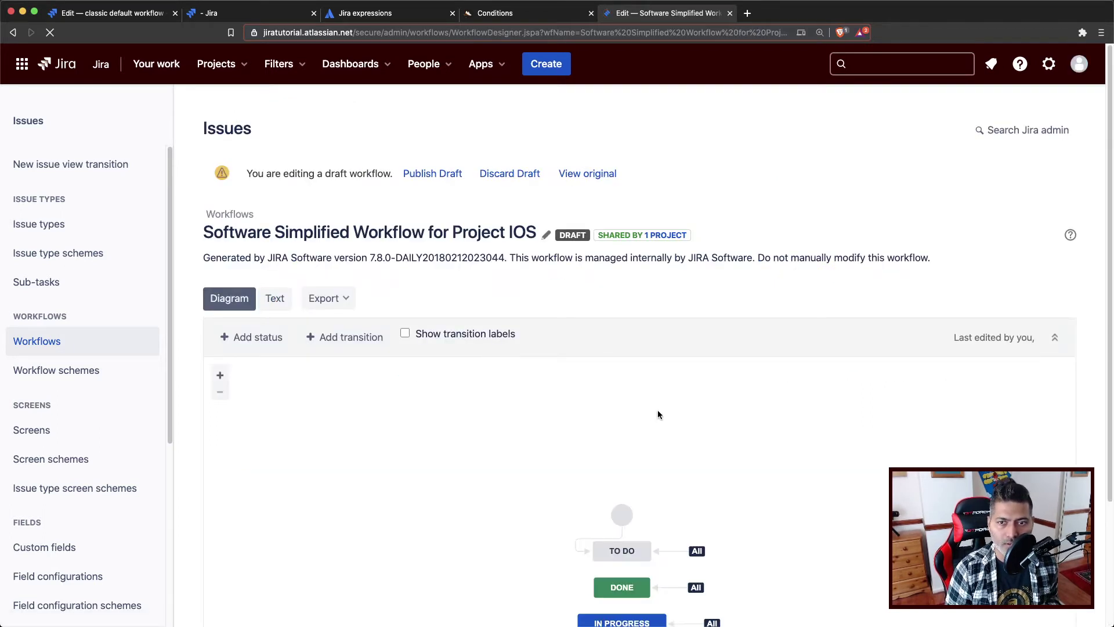
scroll(657, 410, down, 3)
click(690, 467)
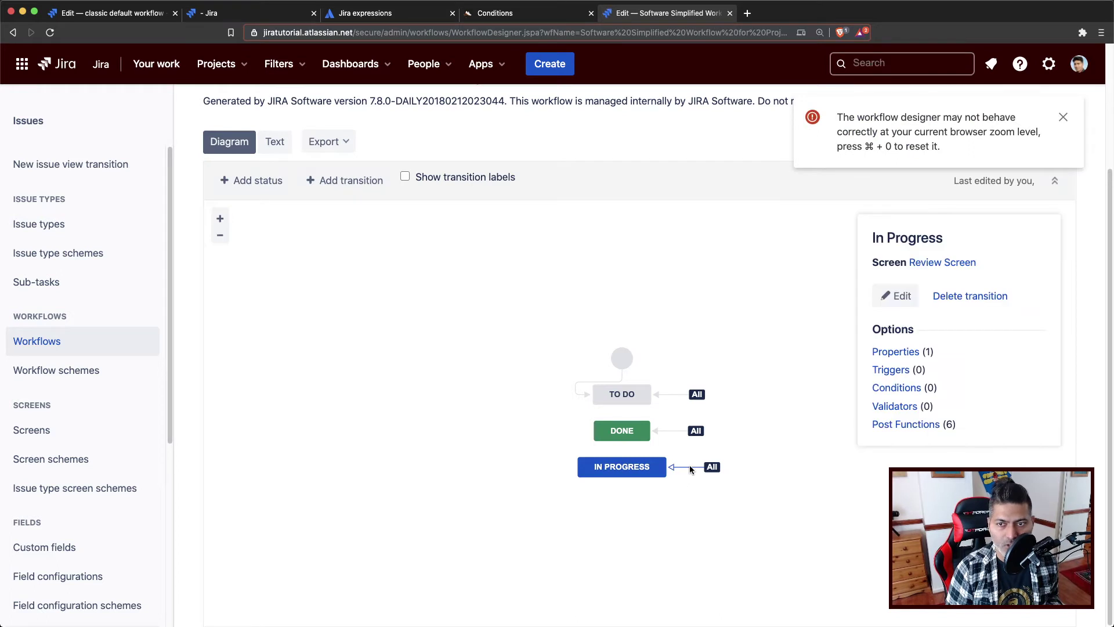
click(891, 389)
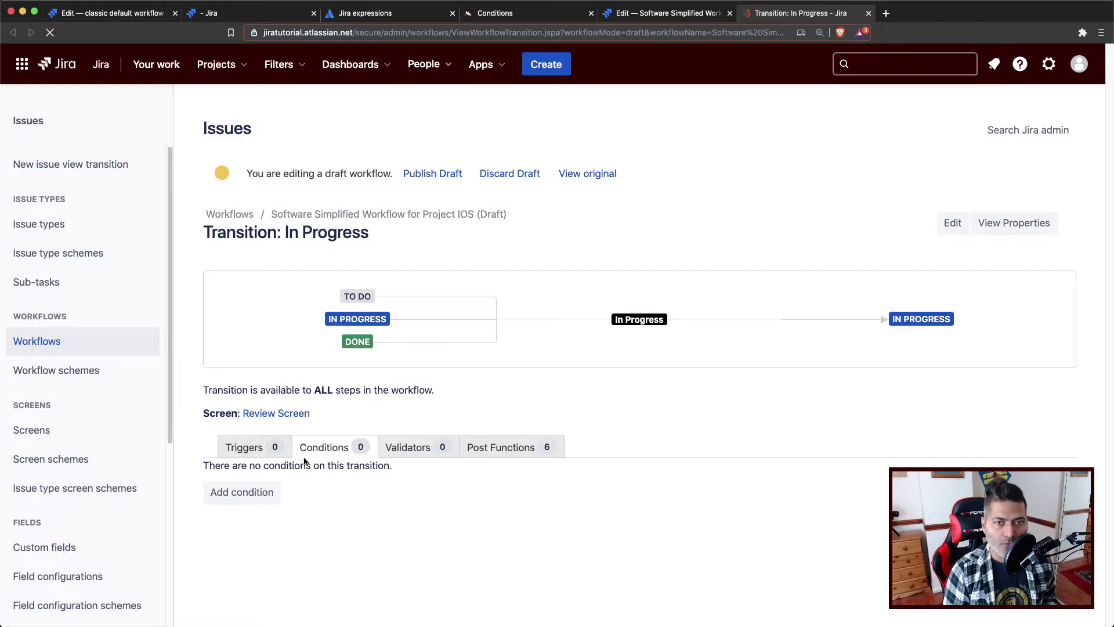
Start adding a ScriptRunner Script condition to the In Progress transition and open its parameter form.
click(238, 493)
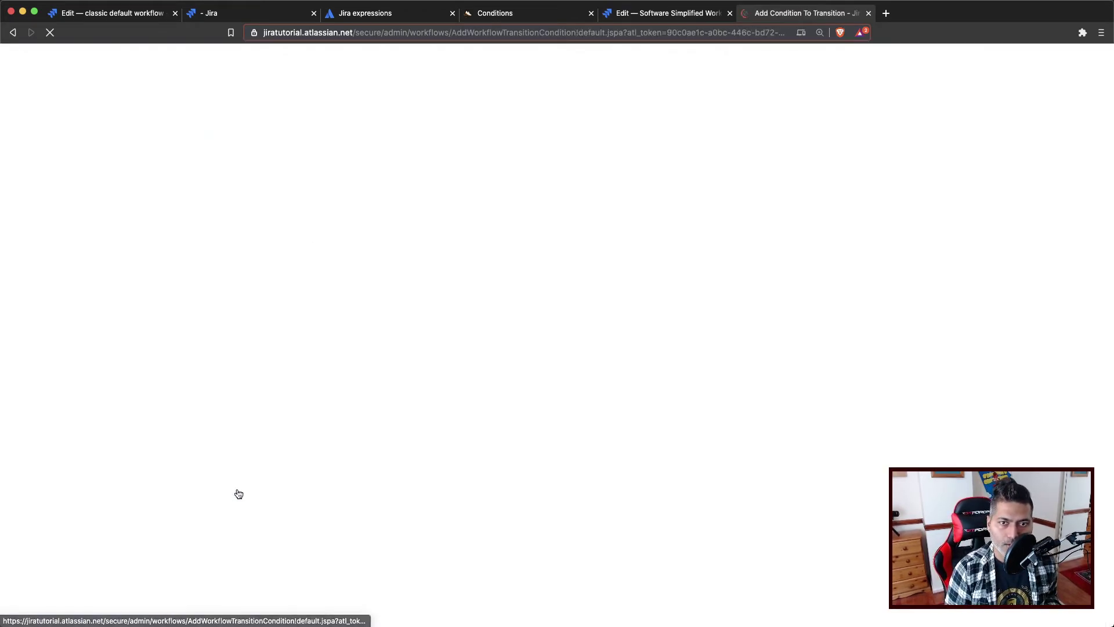
click(217, 450)
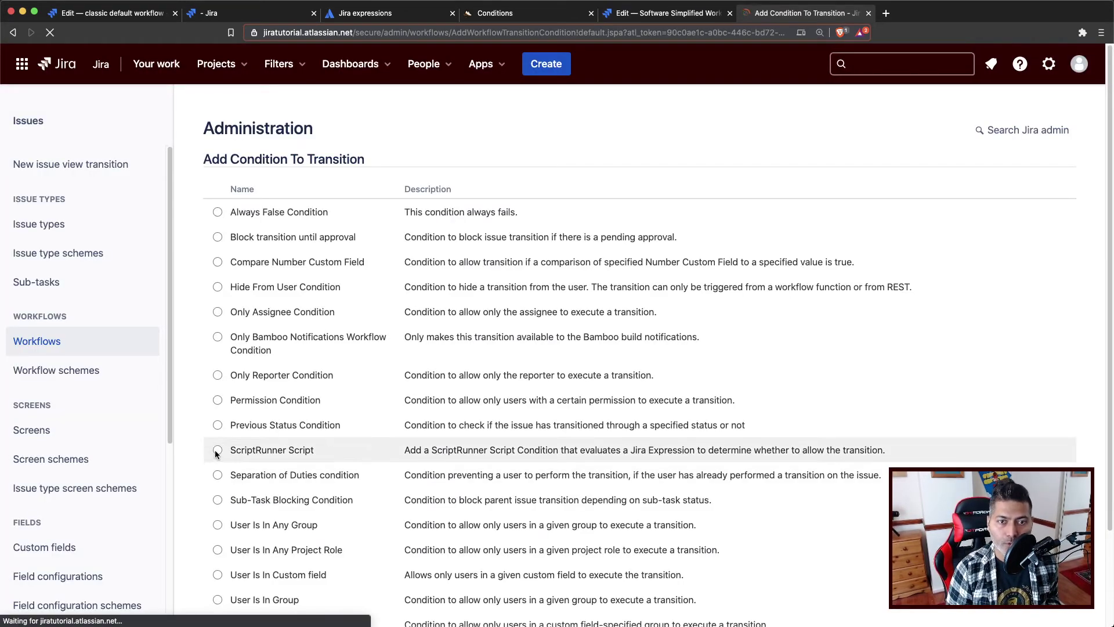
scroll(261, 455, down, 3)
click(226, 607)
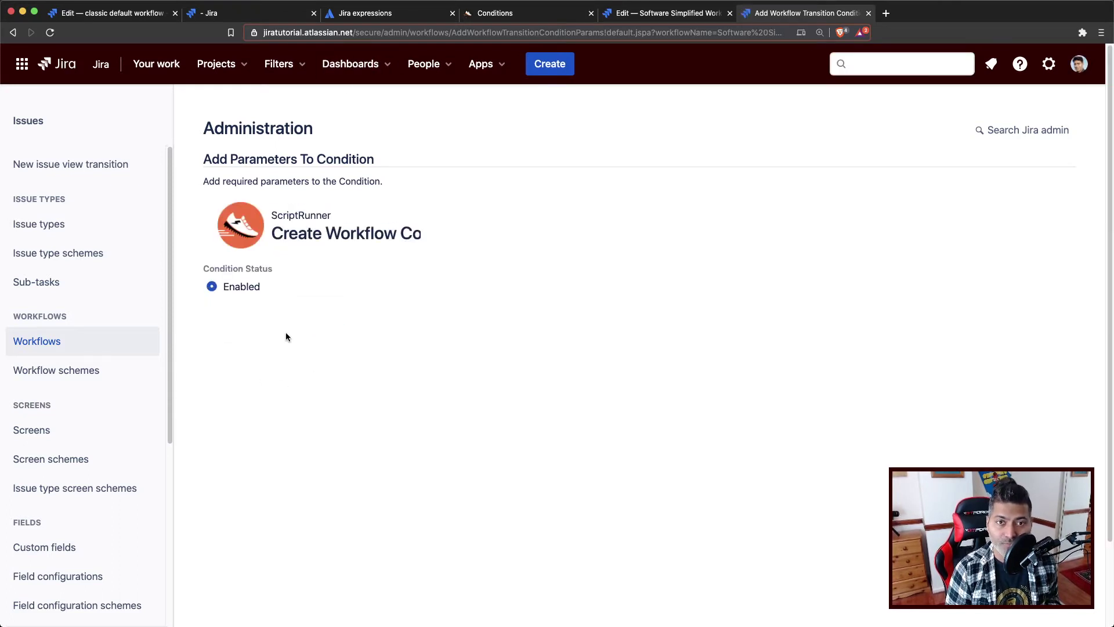
Name the condition "Check for comments", enter the expression issue.comments.length > 0 without the author filter, and add it to the transition.
click(273, 361)
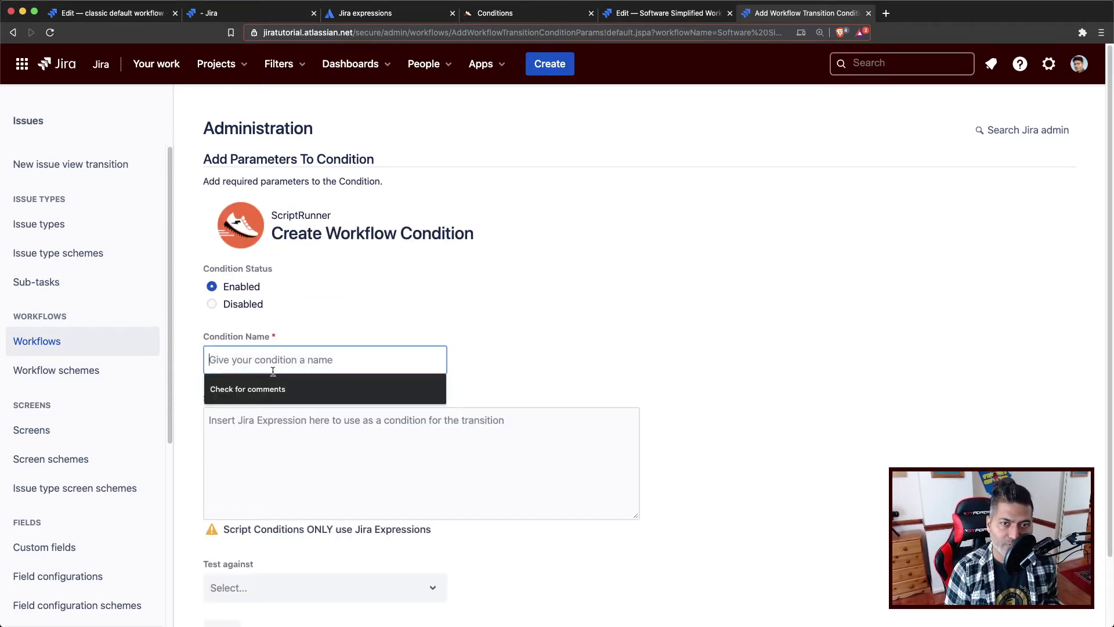
click(270, 389)
click(265, 430)
text(issue.comments     .filter(c => c.author.accountId == user.accountId)     .length > 0)
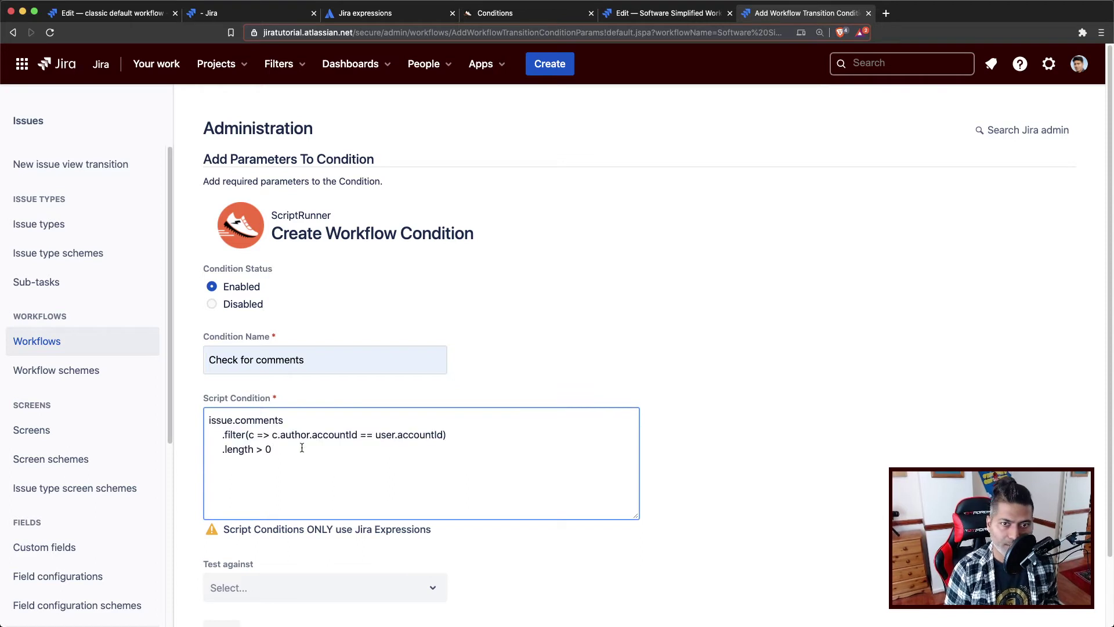
triple_click(364, 434)
key(BackSpace)
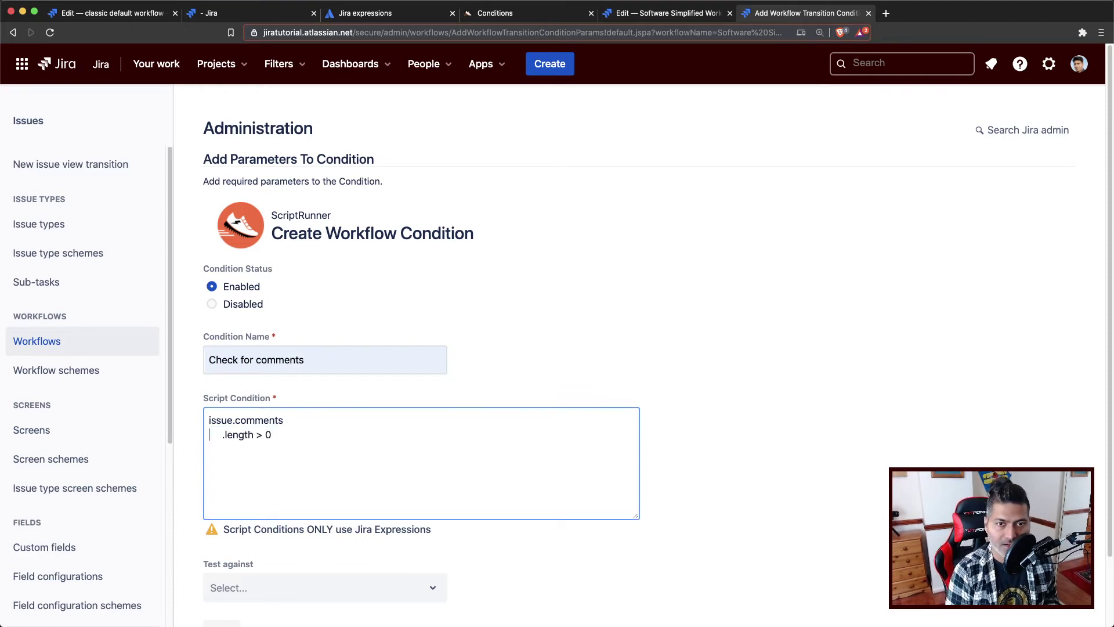
scroll(303, 522, down, 2)
click(278, 605)
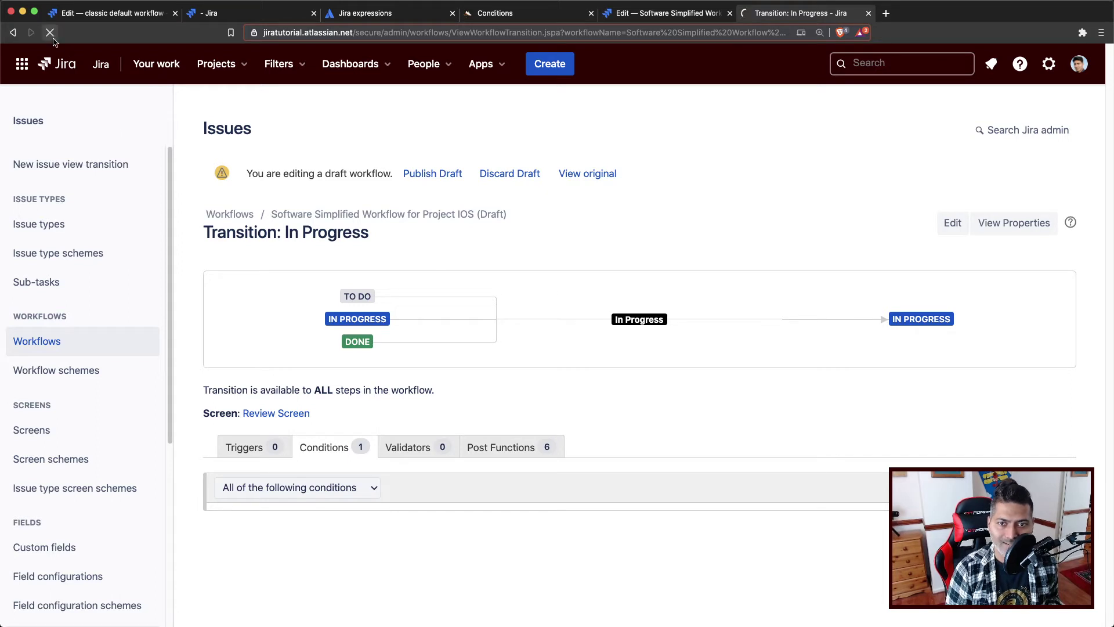
Reload the transition's conditions and publish the draft workflow without saving a backup copy.
click(51, 35)
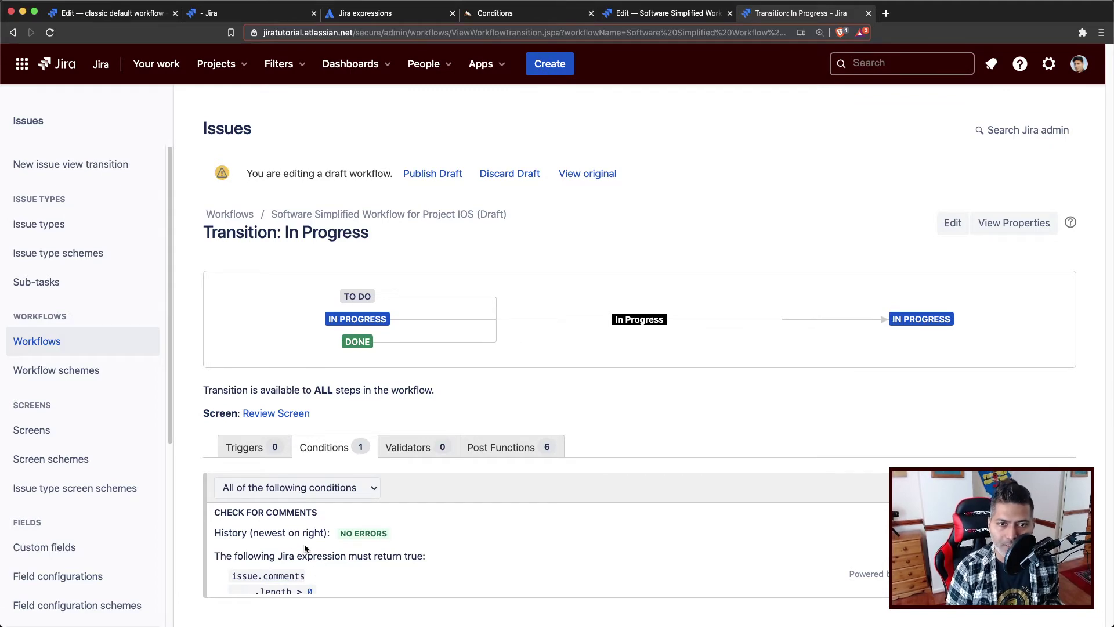
click(406, 174)
click(564, 355)
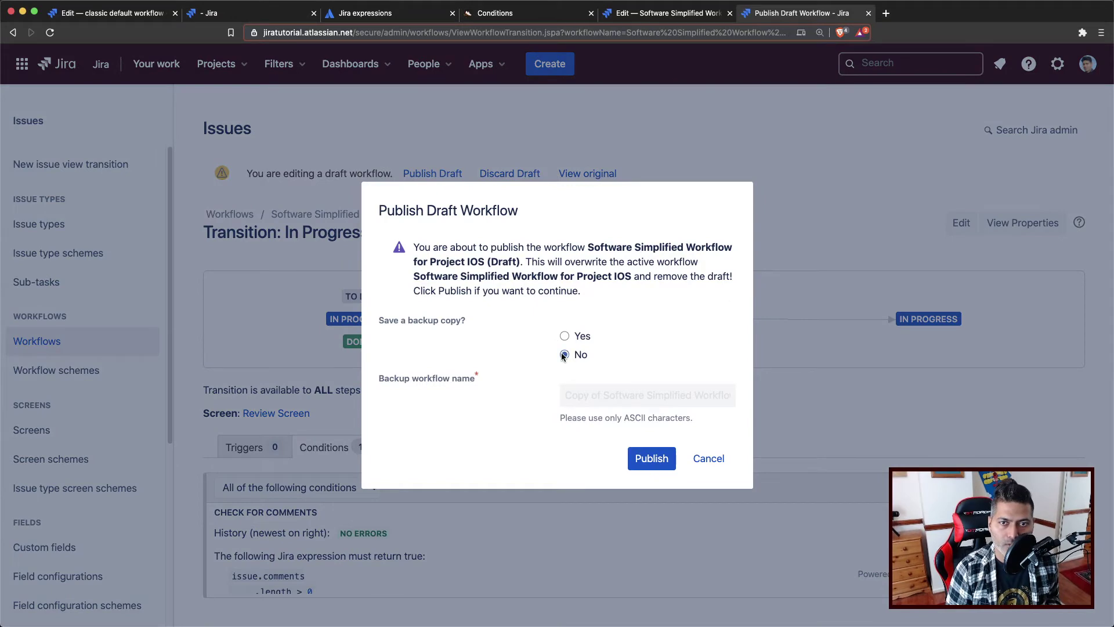
click(648, 462)
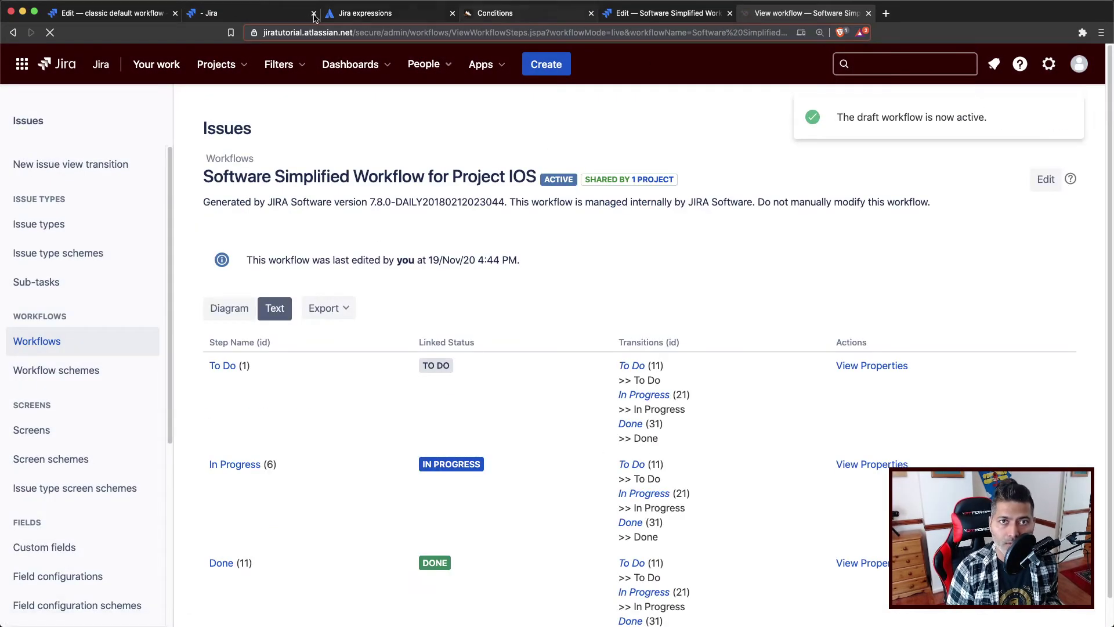
Open the recently viewed issue IOSTWO-20 in a separate browser tab and inspect its workflow diagram, closing it again.
click(870, 64)
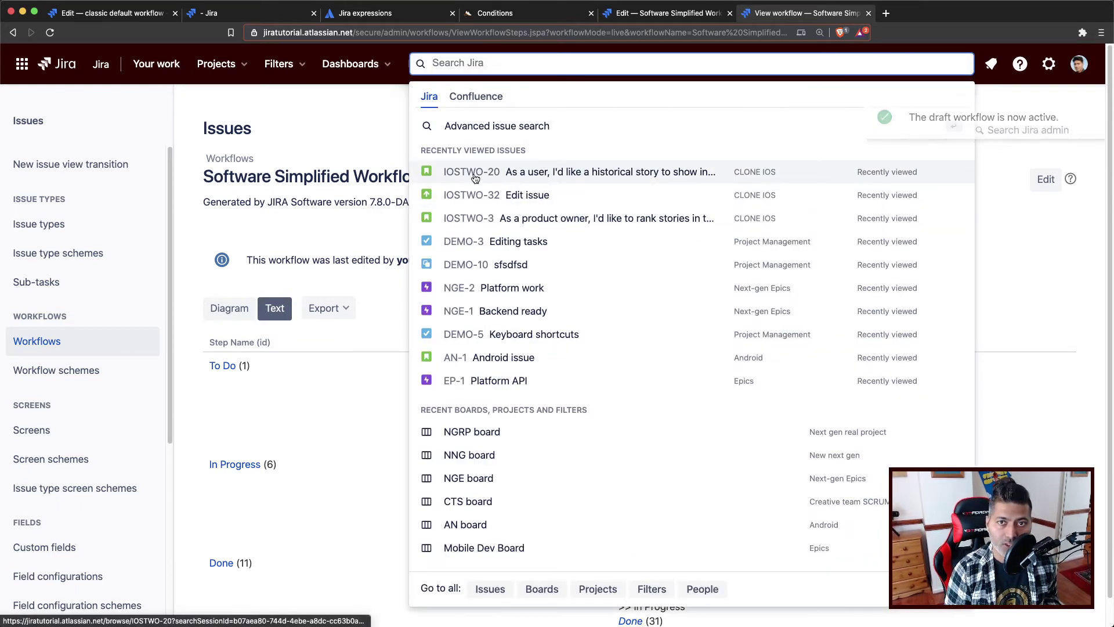
super+click(465, 172)
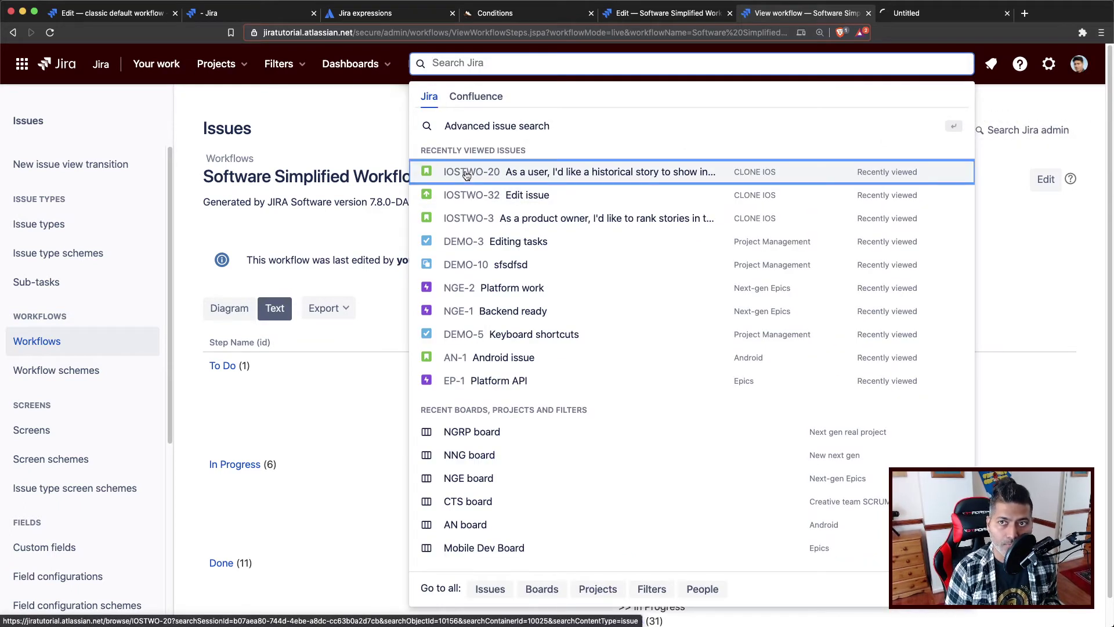
click(935, 15)
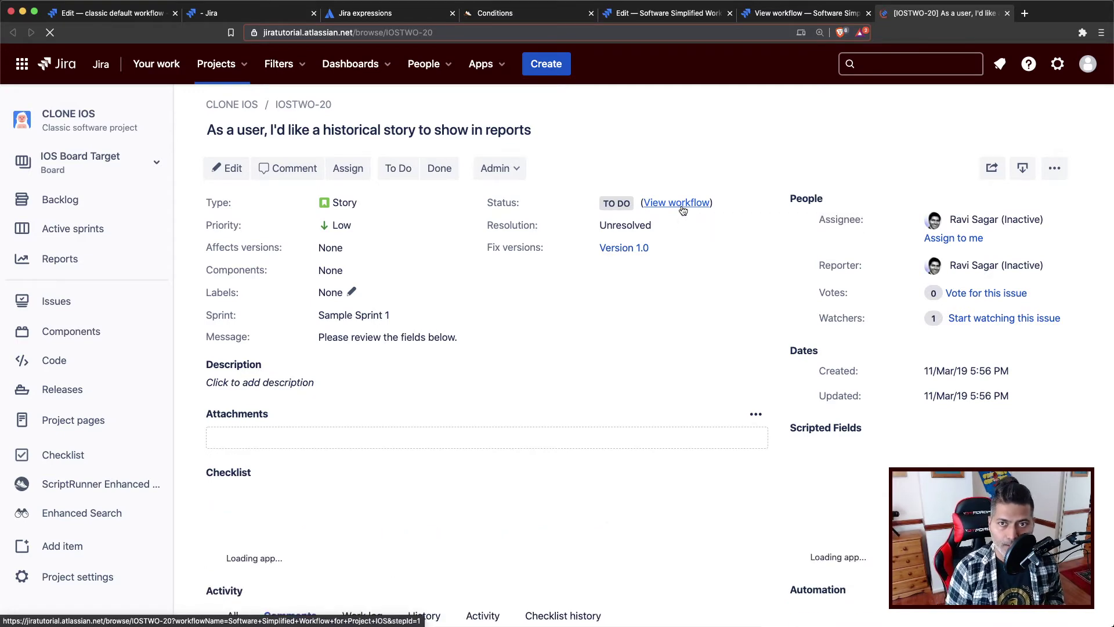
click(678, 206)
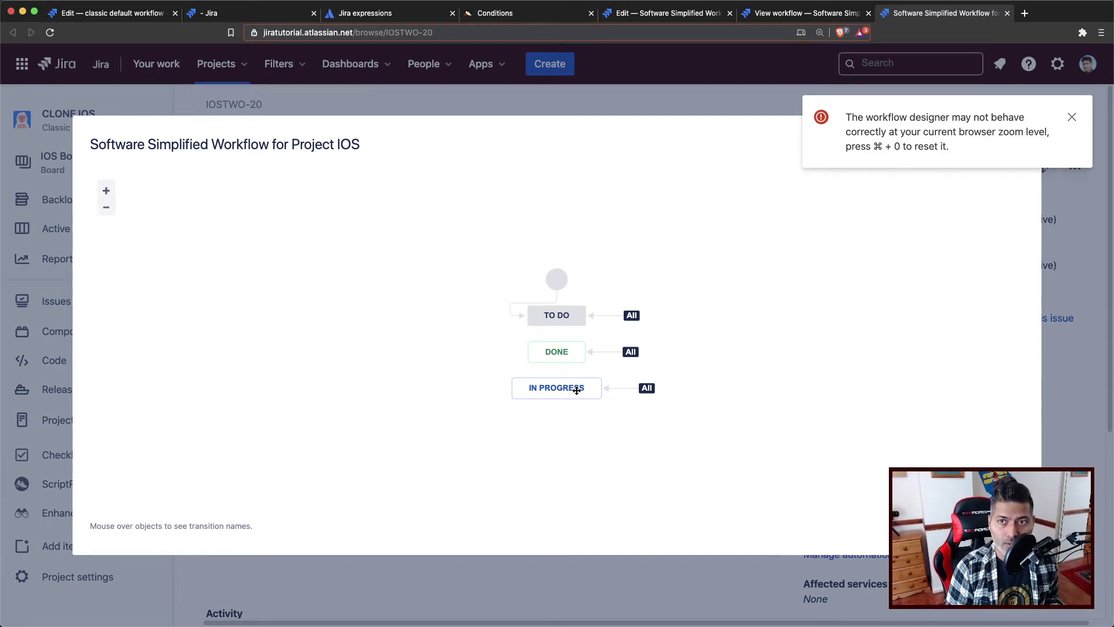
key(Escape)
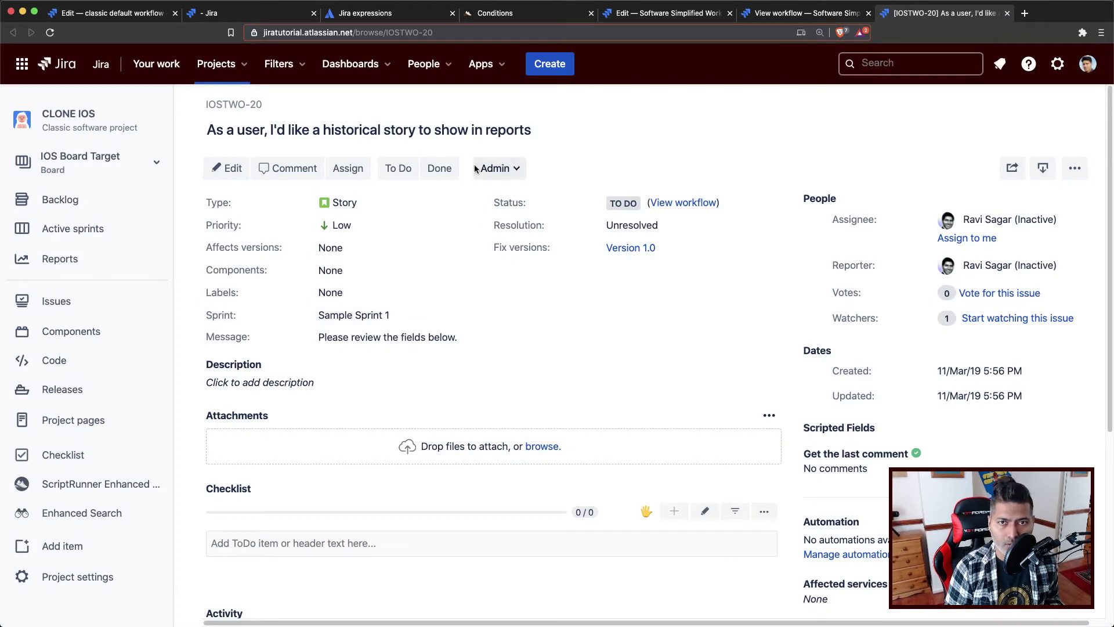
Add the comment "New comment" to IOSTWO-20, and check its In Progress transition screen without submitting it.
scroll(331, 515, down, 5)
click(263, 432)
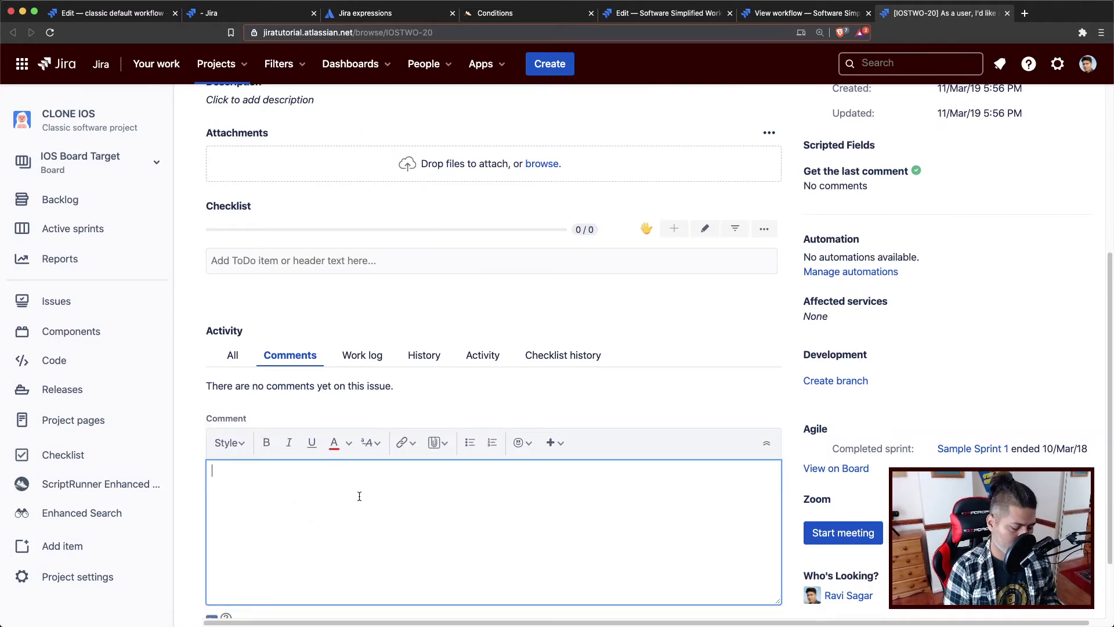
text(New comment)
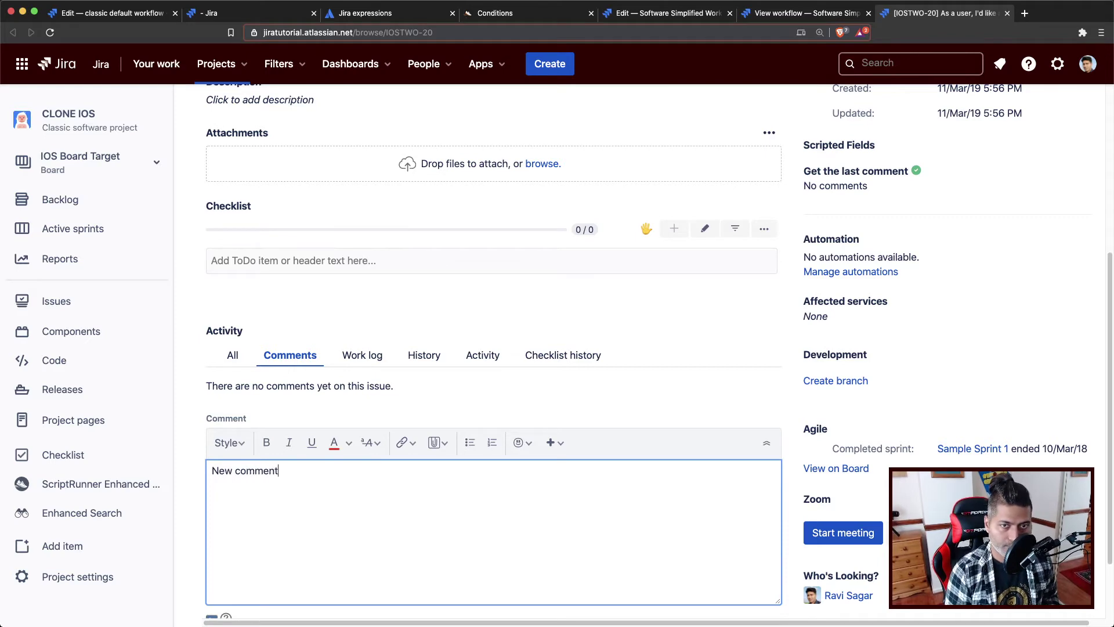
scroll(378, 503, down, 2)
click(219, 580)
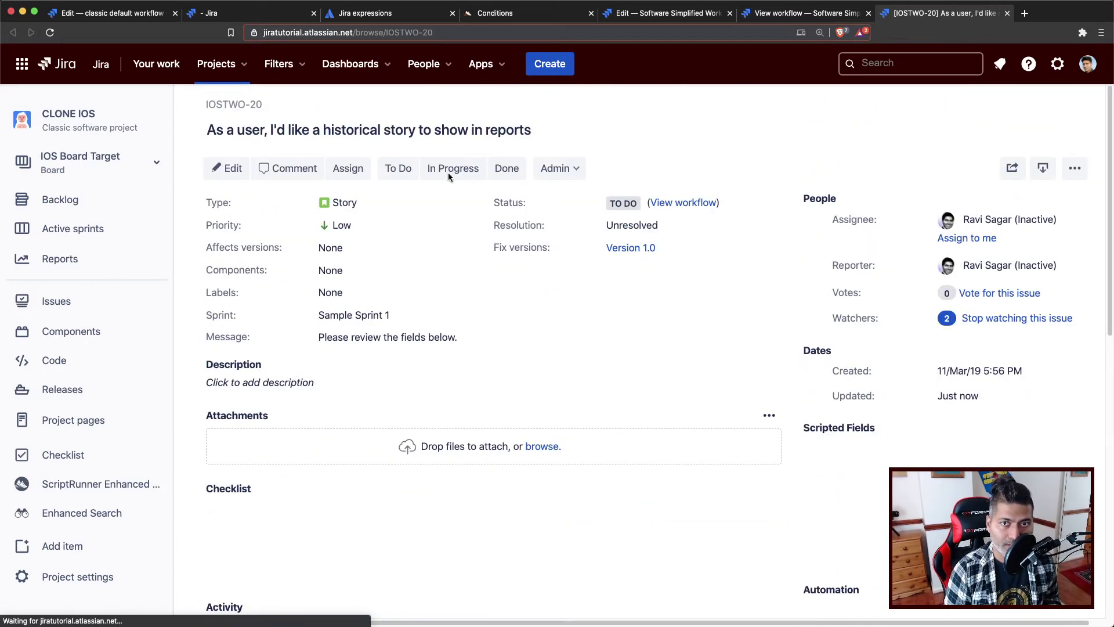
click(452, 170)
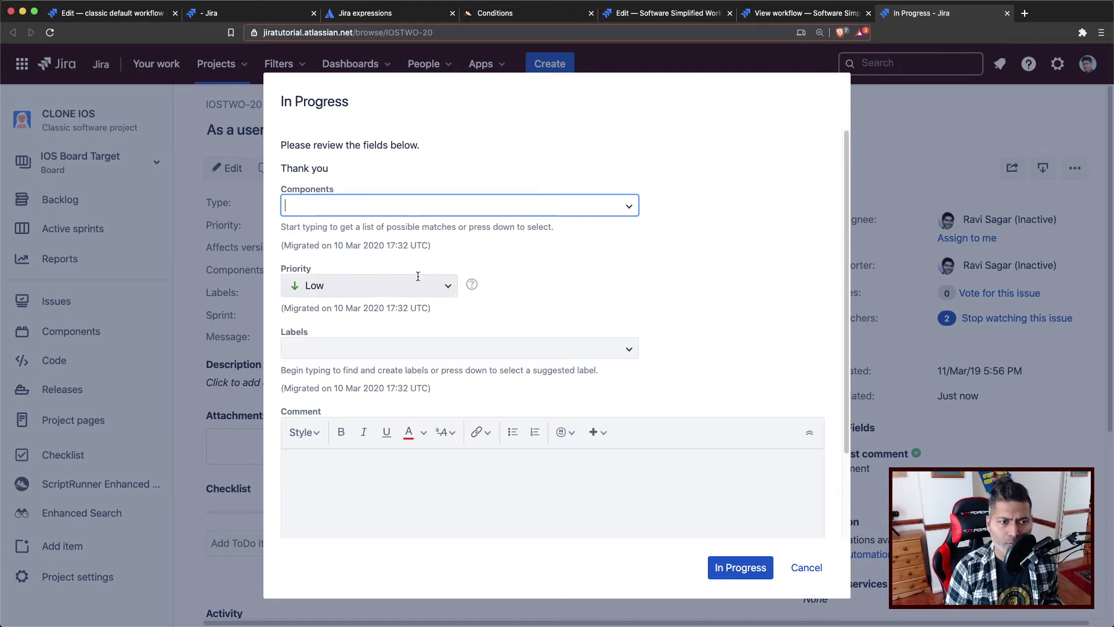
key(Escape)
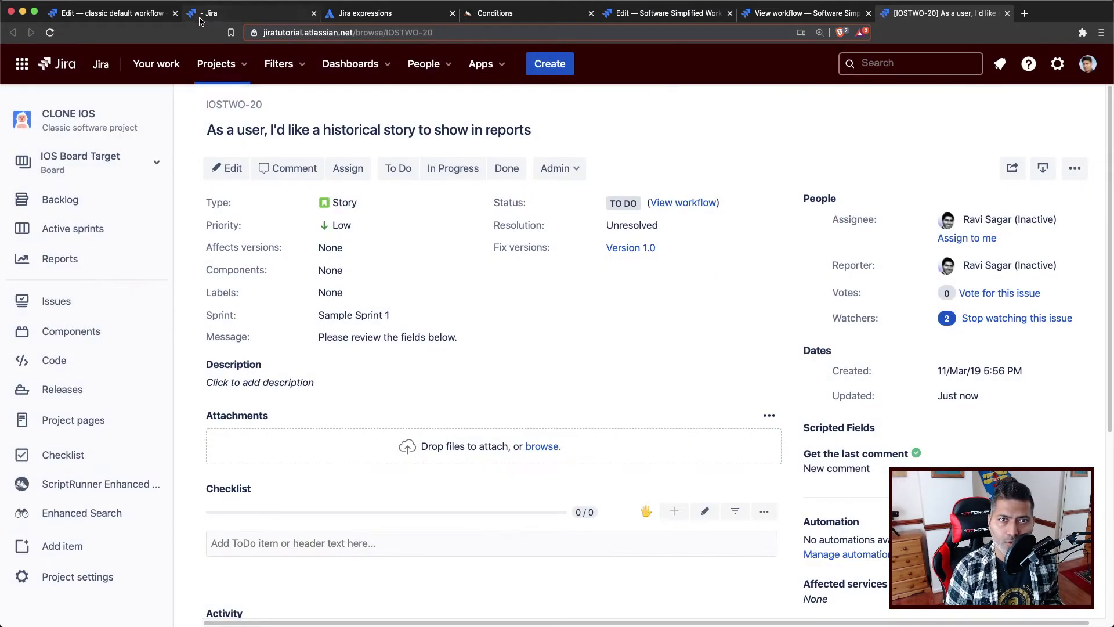
Return to the published Software Simplified Workflow for Project IOS, view it as a diagram, and dismiss the zoom notice.
click(668, 16)
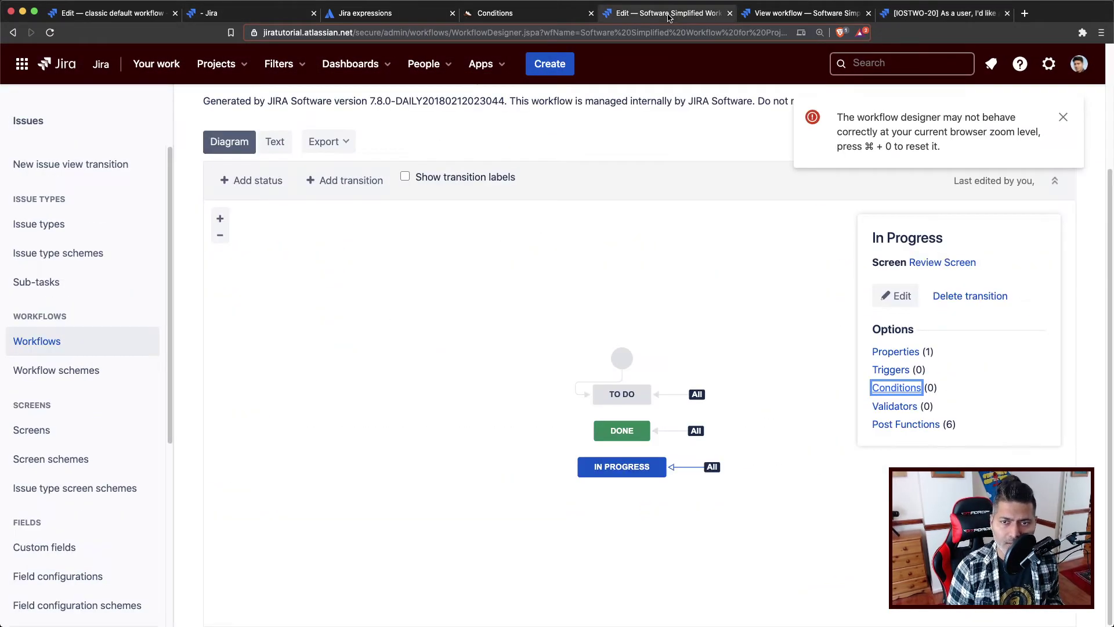
click(791, 21)
click(240, 313)
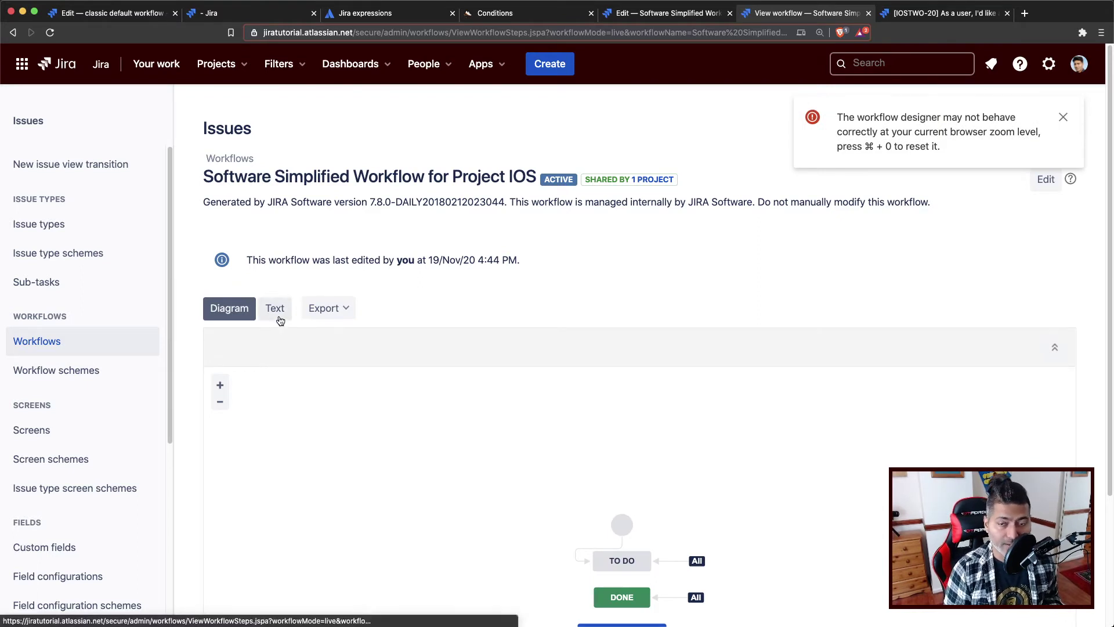
scroll(395, 388, down, 3)
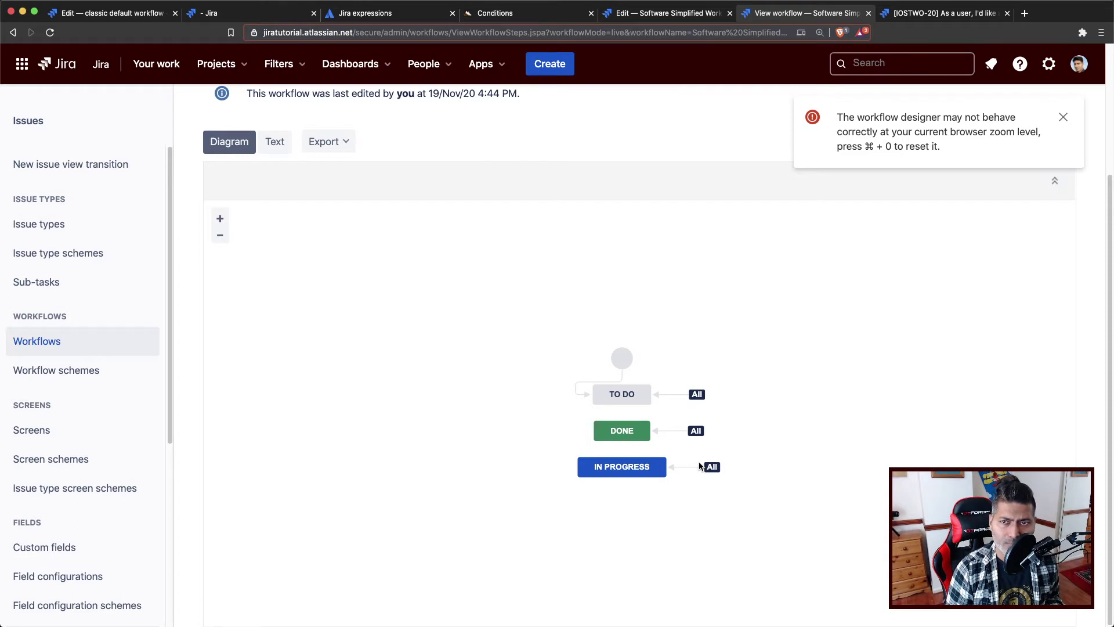
scroll(697, 462, up, 3)
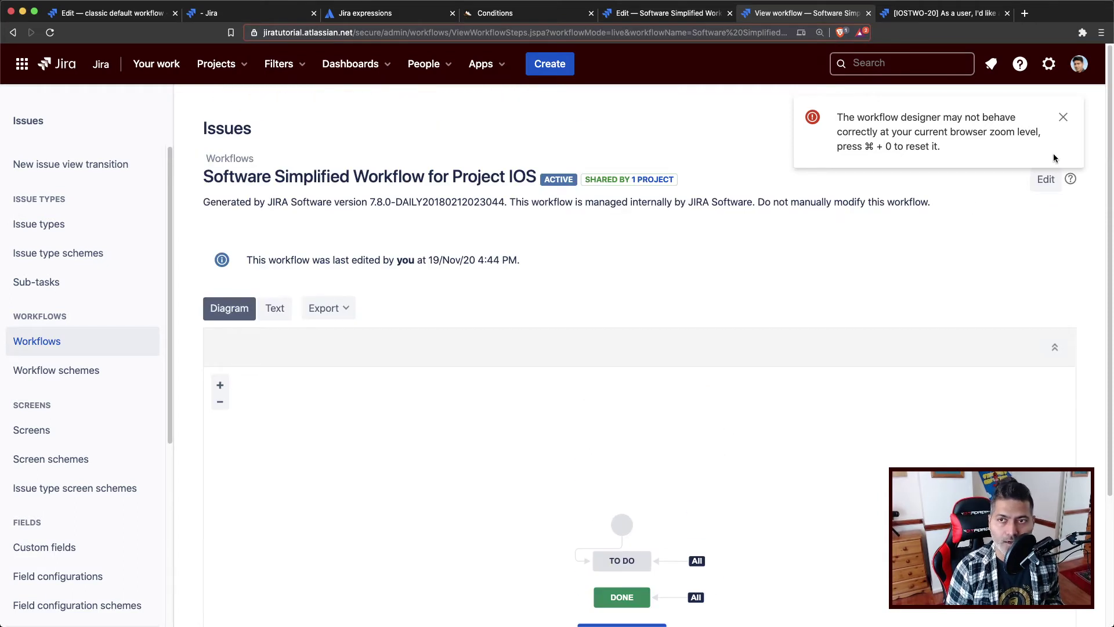
click(1063, 117)
Edit the workflow as a draft again and open the conditions of its In Progress transition.
click(1049, 180)
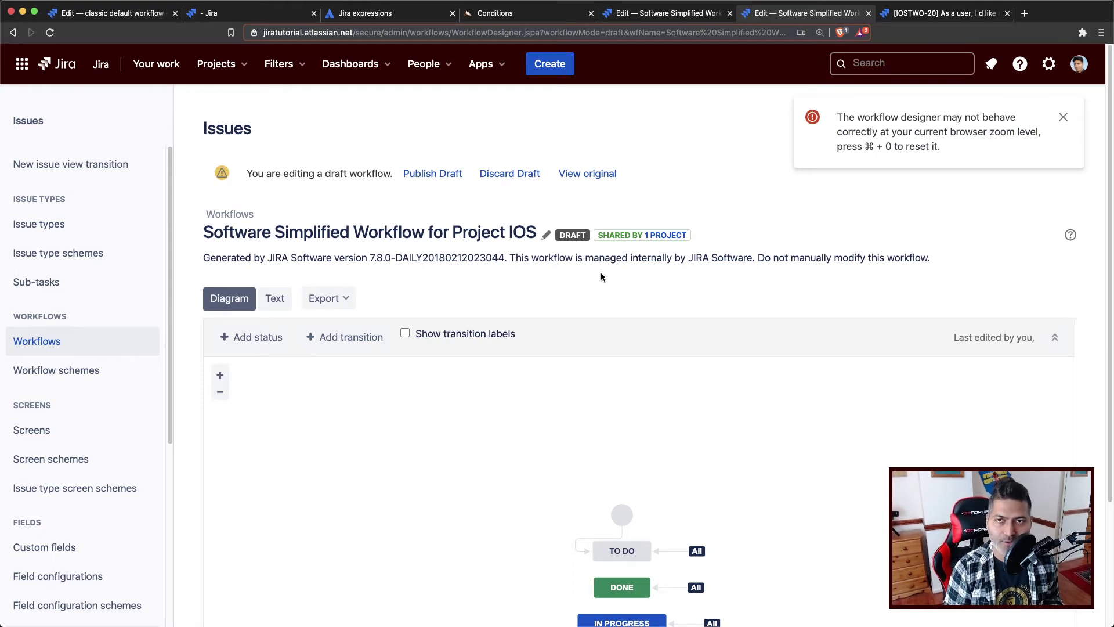
click(1061, 118)
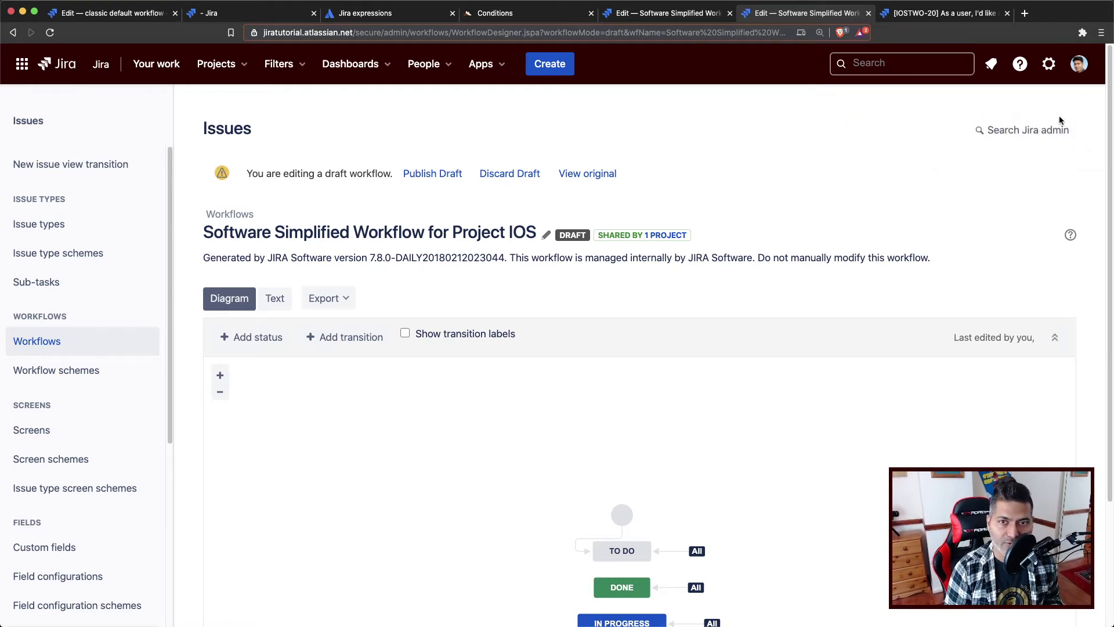
scroll(677, 276, down, 3)
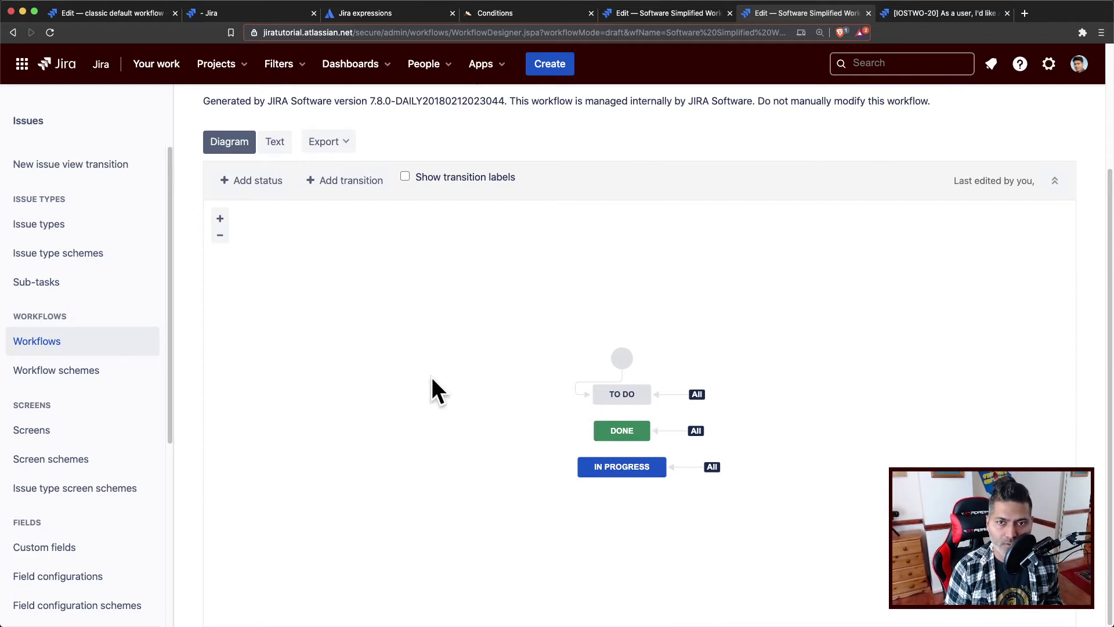
click(688, 466)
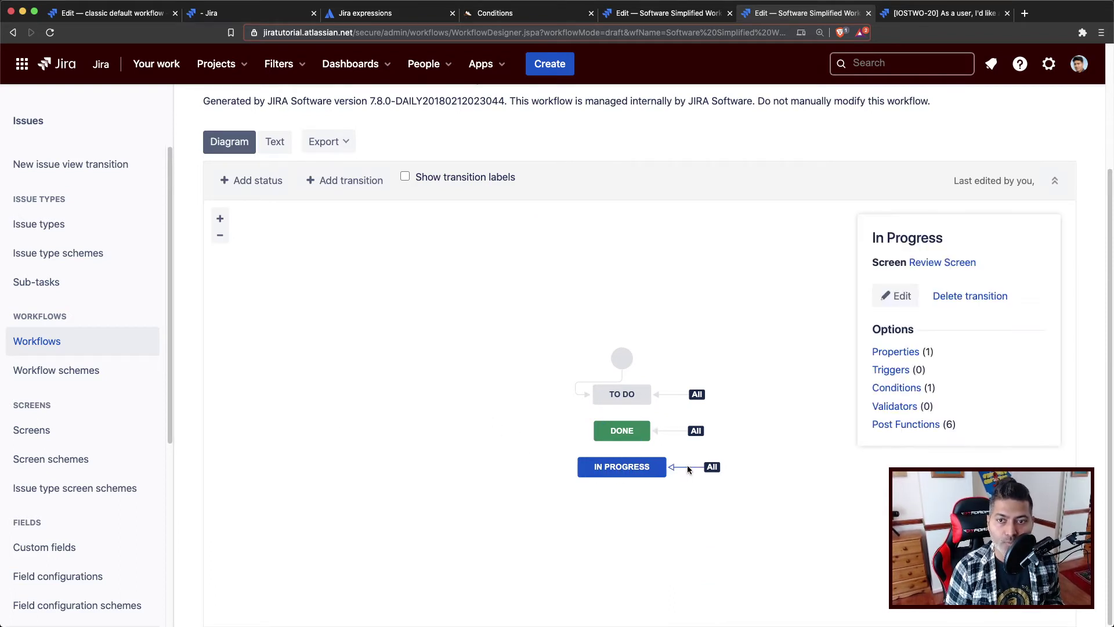
click(895, 388)
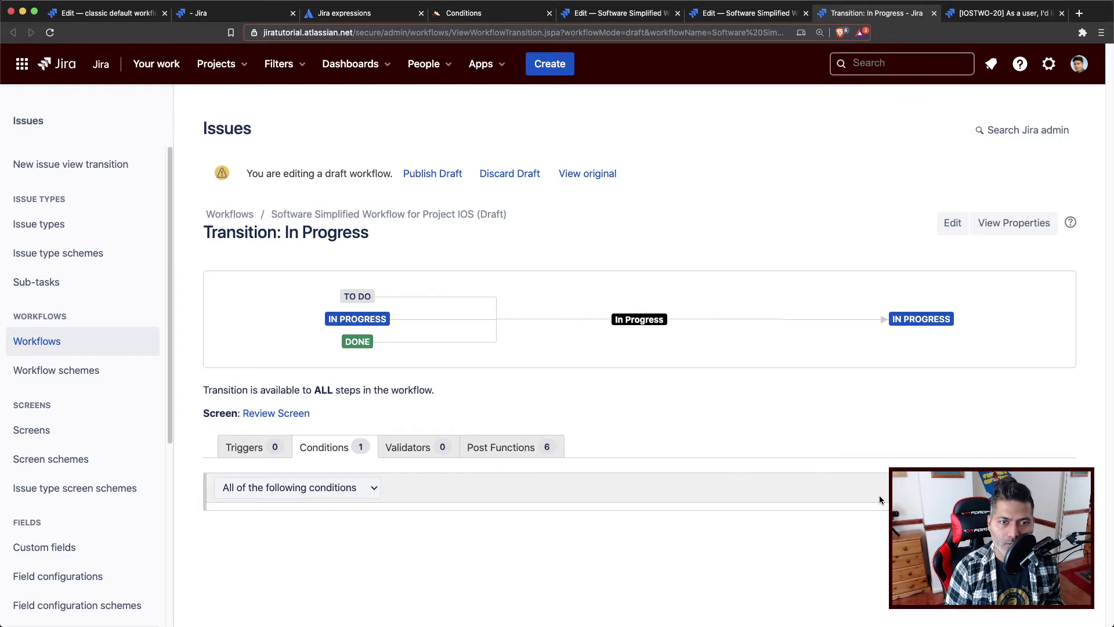
Start adding another ScriptRunner Script condition to the In Progress transition, bringing up a blank condition form.
click(1039, 487)
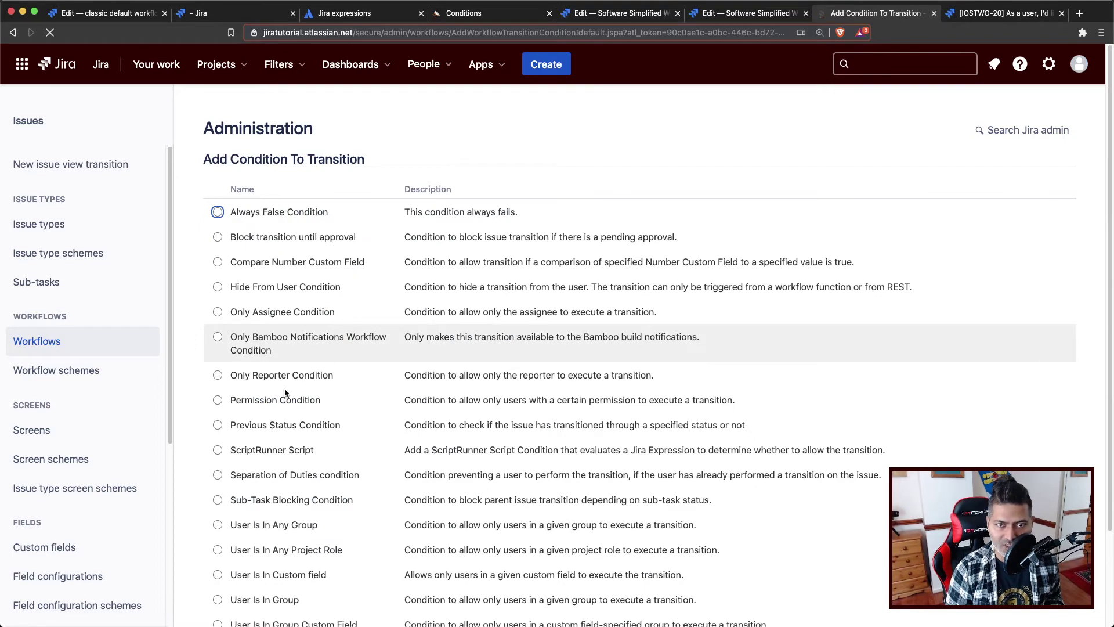
click(218, 451)
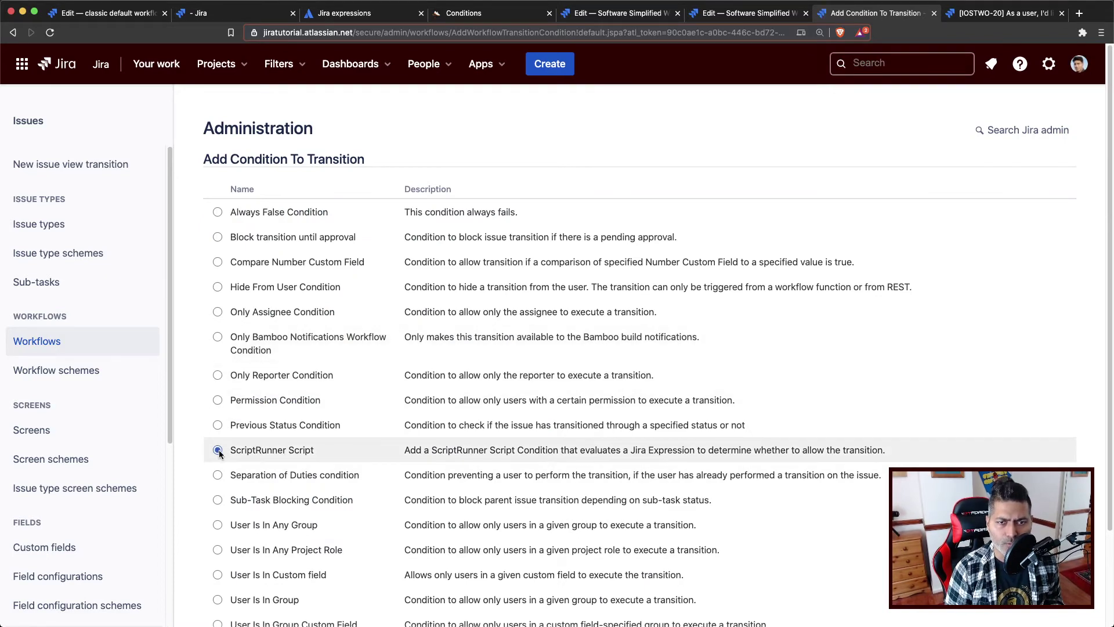
scroll(219, 453, down, 4)
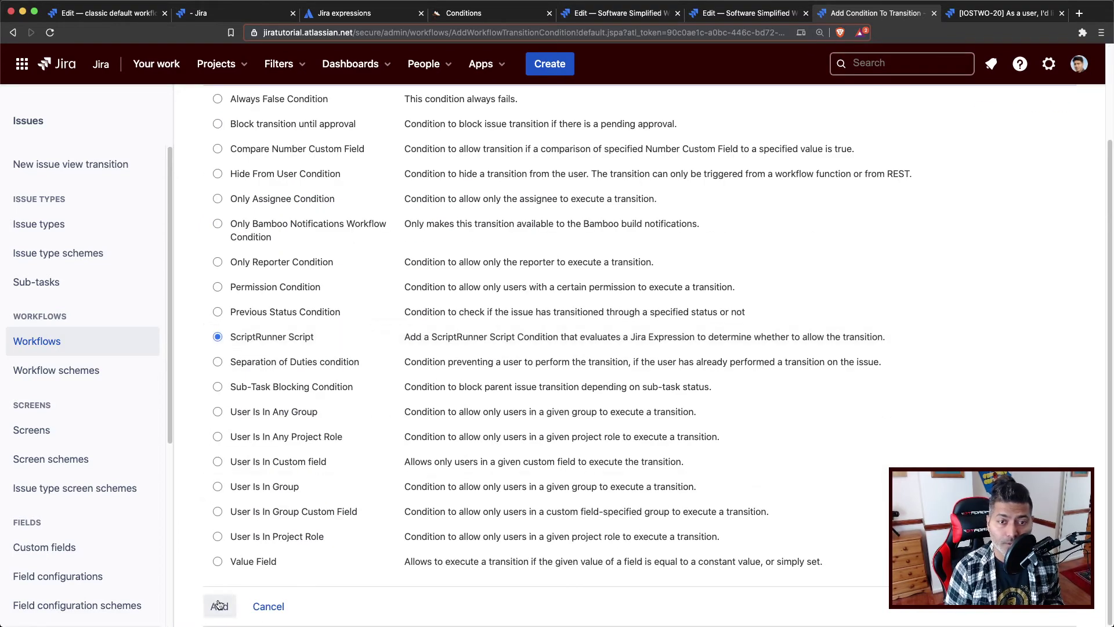
click(220, 606)
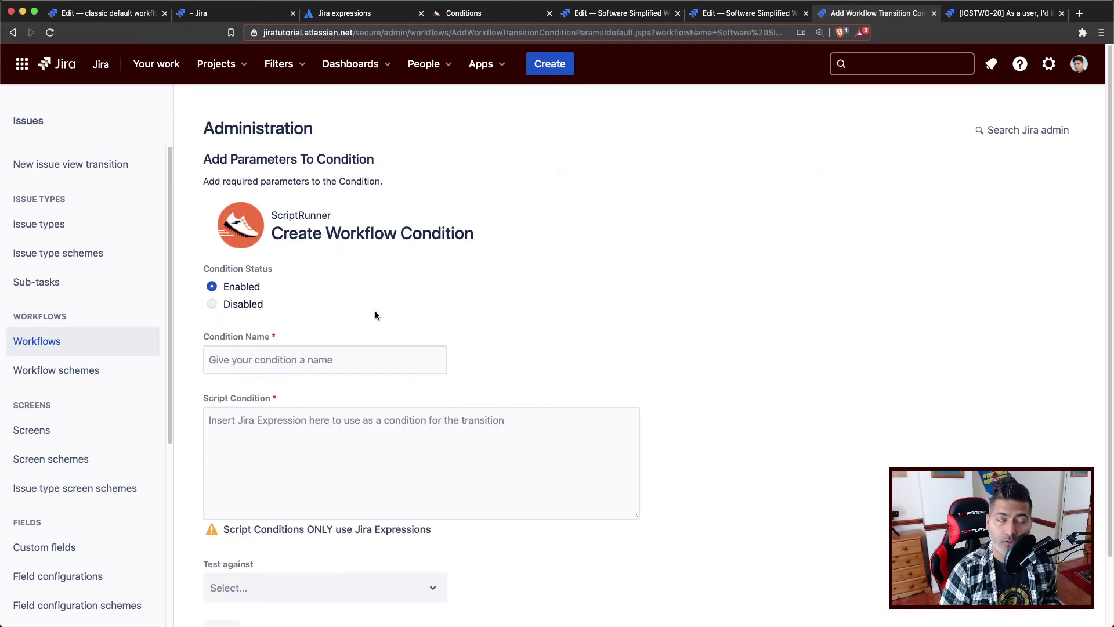
Switch to the ScriptRunner Conditions documentation and review the listed condition uses and the Require Attachments example.
click(475, 14)
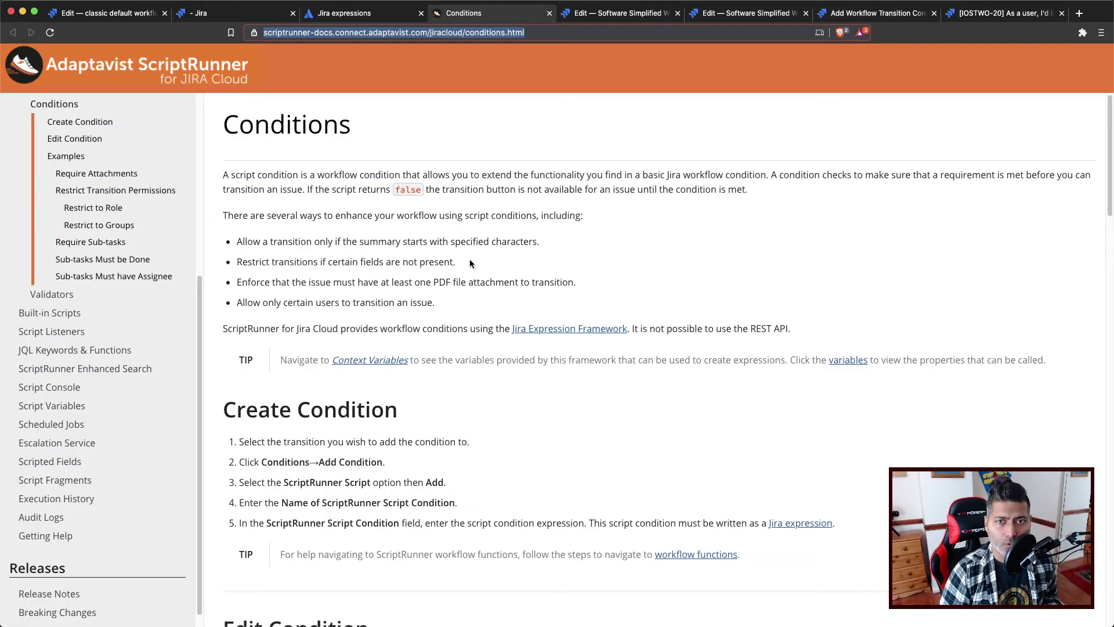
drag(539, 242, 488, 246)
scroll(488, 246, down, 10)
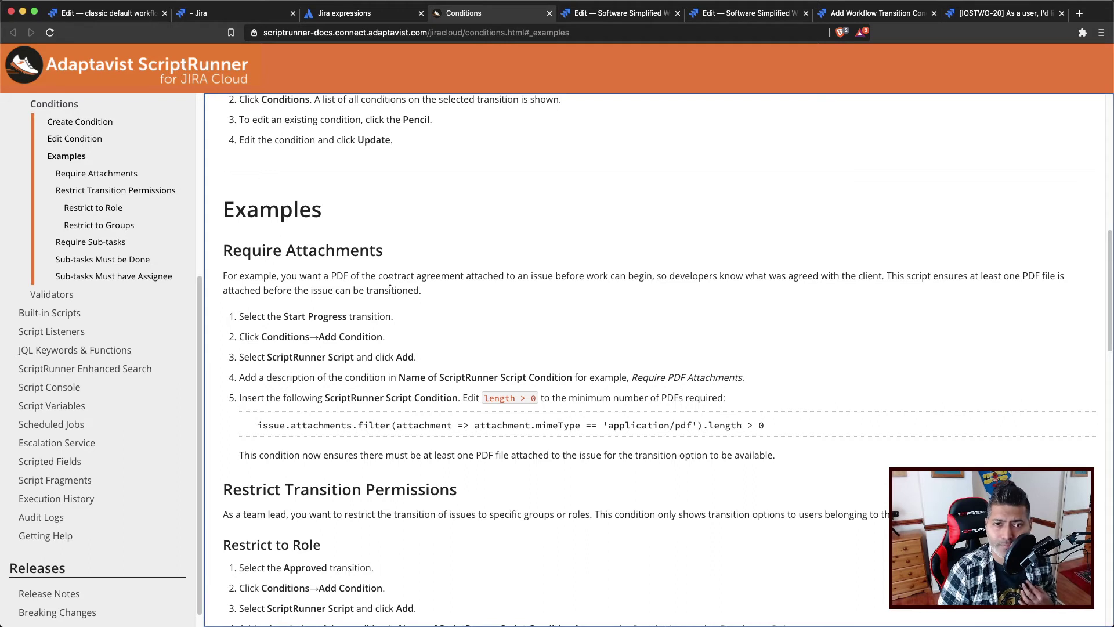
Examine the Require Attachments example's script expression, including its filter on the application/pdf MIME type, and highlight the whole line.
triple_click(354, 425)
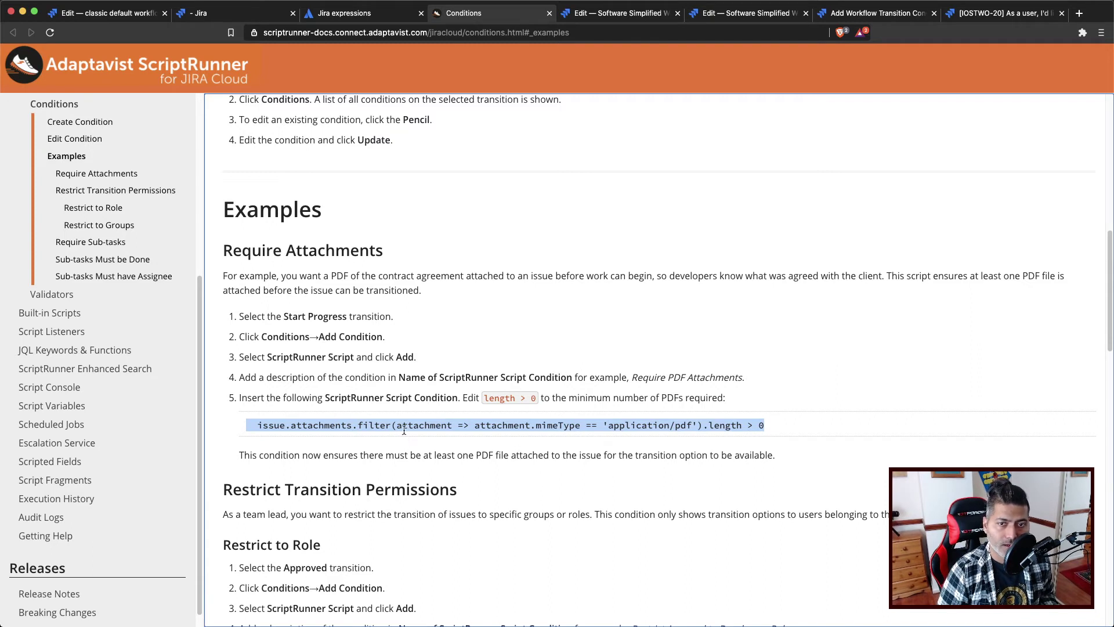
click(369, 425)
drag(358, 426, 705, 424)
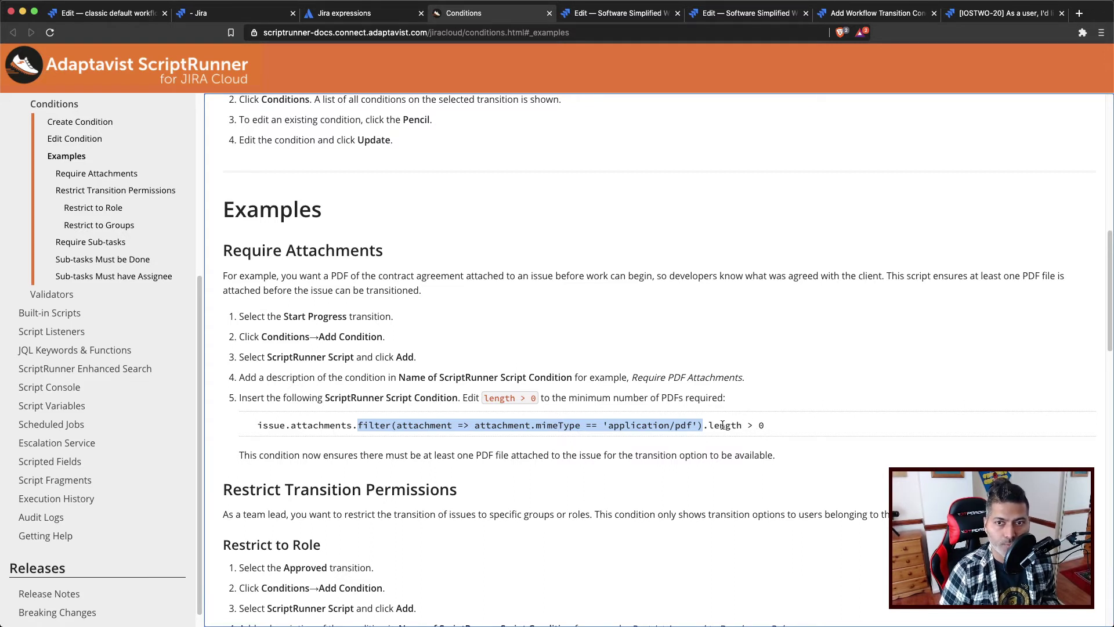
triple_click(539, 425)
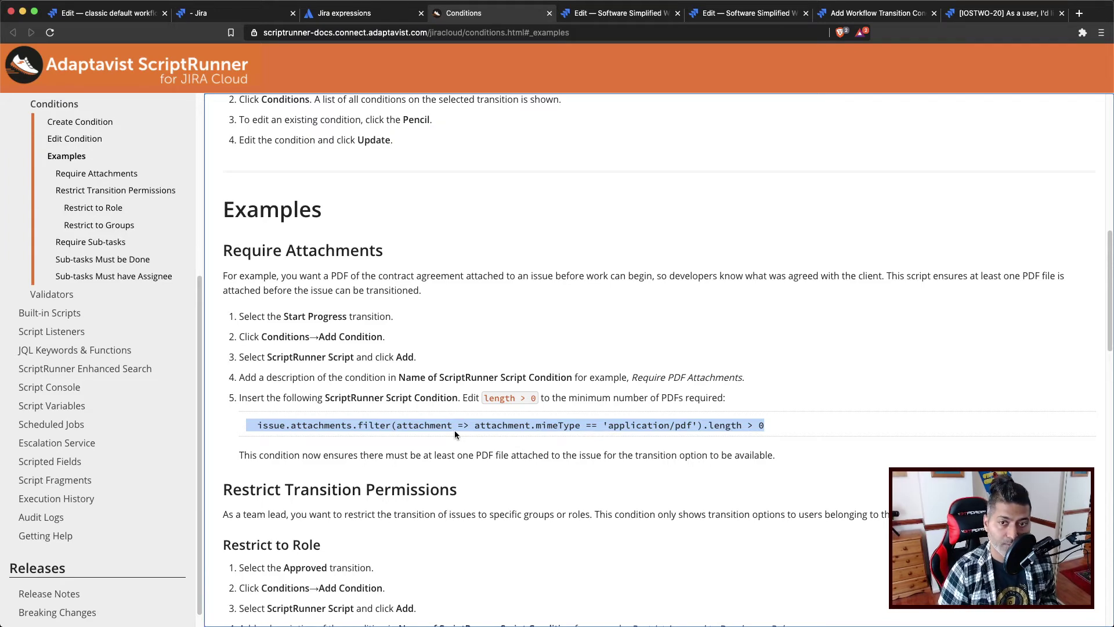
Switch to the Jira expressions documentation and review its examples and the list of context variables.
click(347, 13)
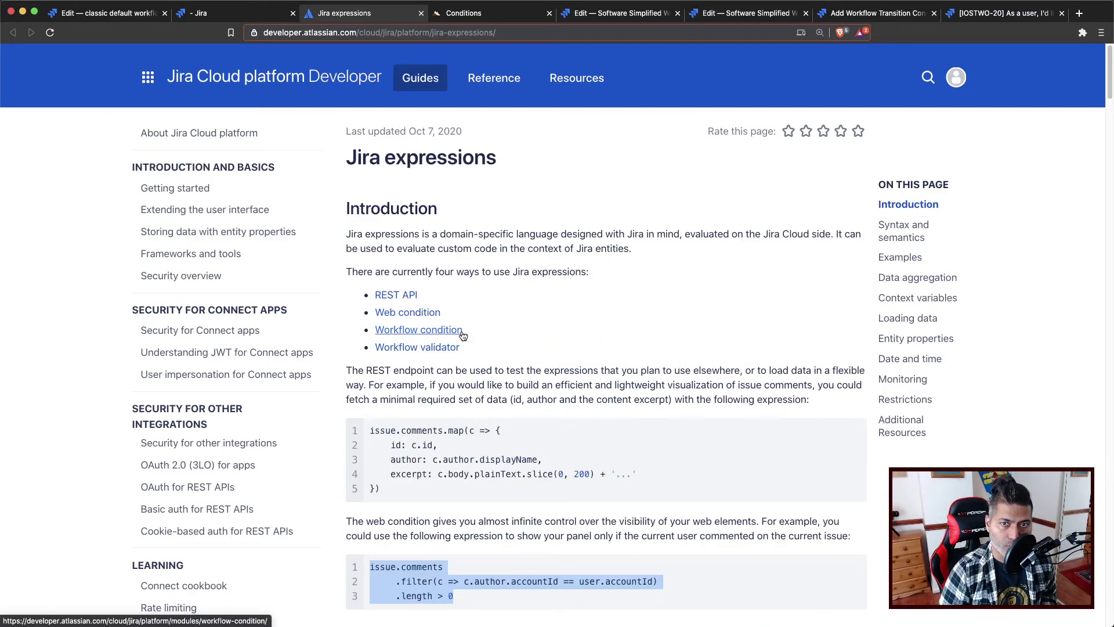
scroll(459, 328, down, 15)
scroll(542, 343, down, 7)
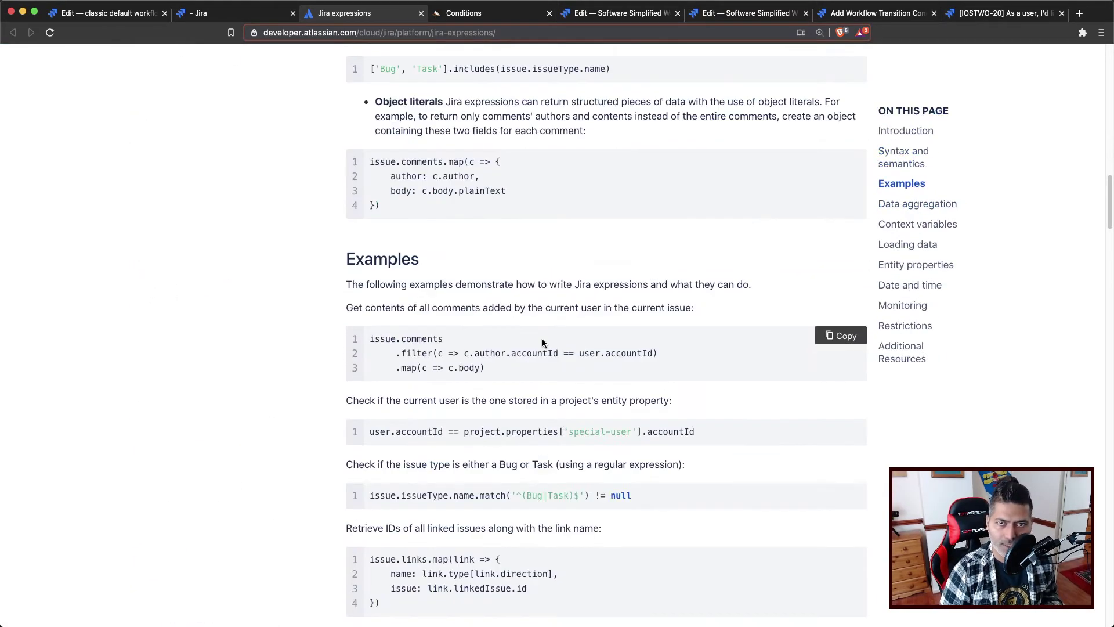
scroll(541, 341, down, 10)
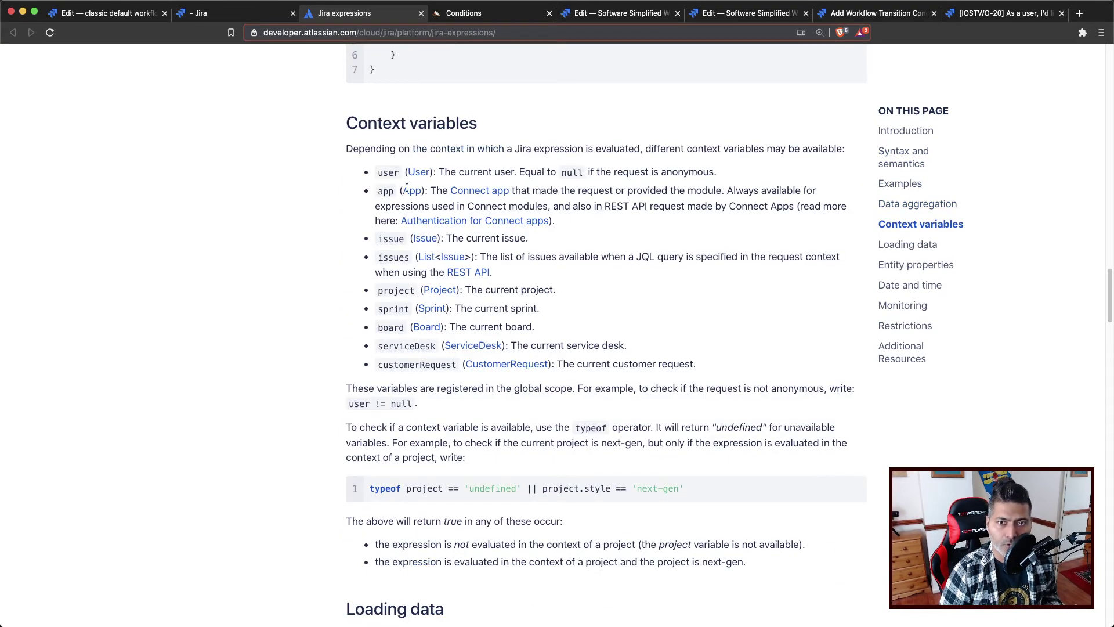
Open the Issue type reference, review its properties, and follow the attachments property to the Attachment type's details.
click(427, 241)
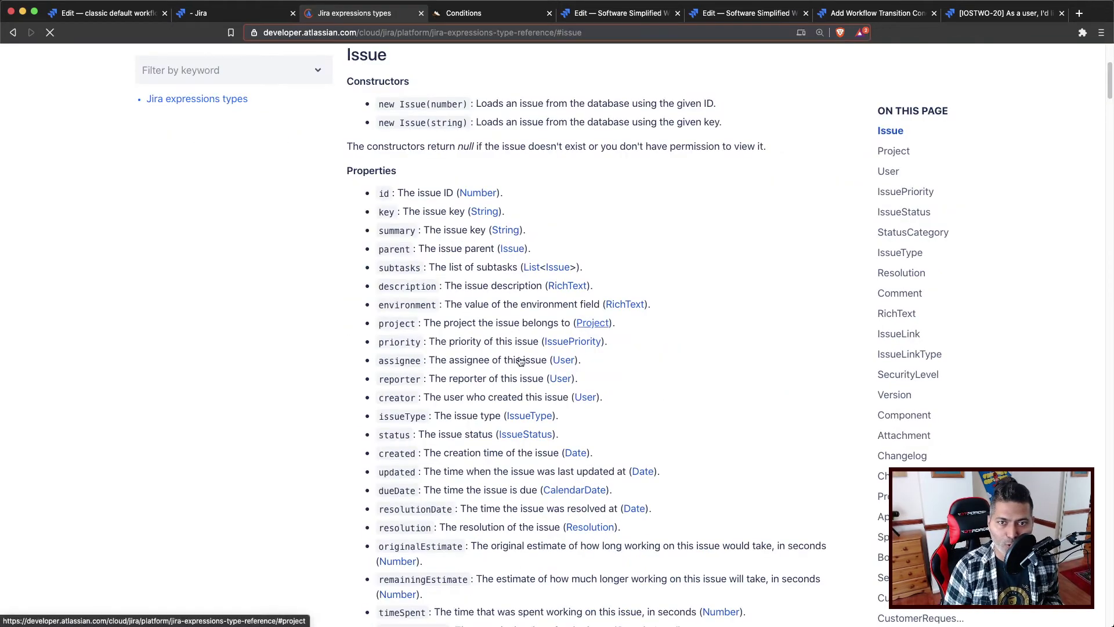
scroll(451, 364, down, 2)
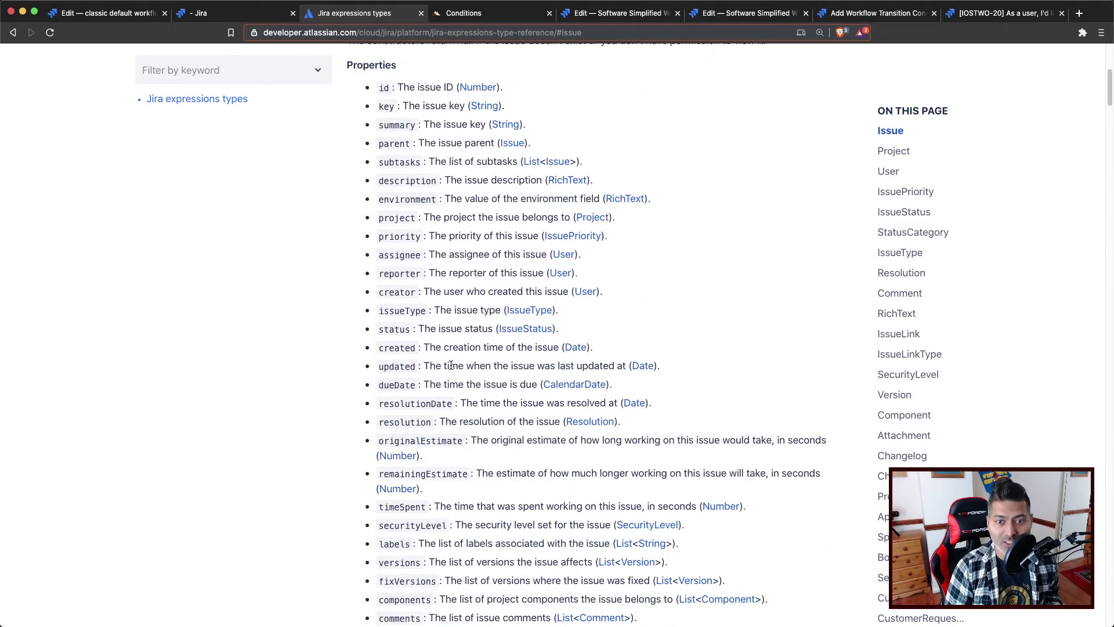
scroll(451, 366, down, 2)
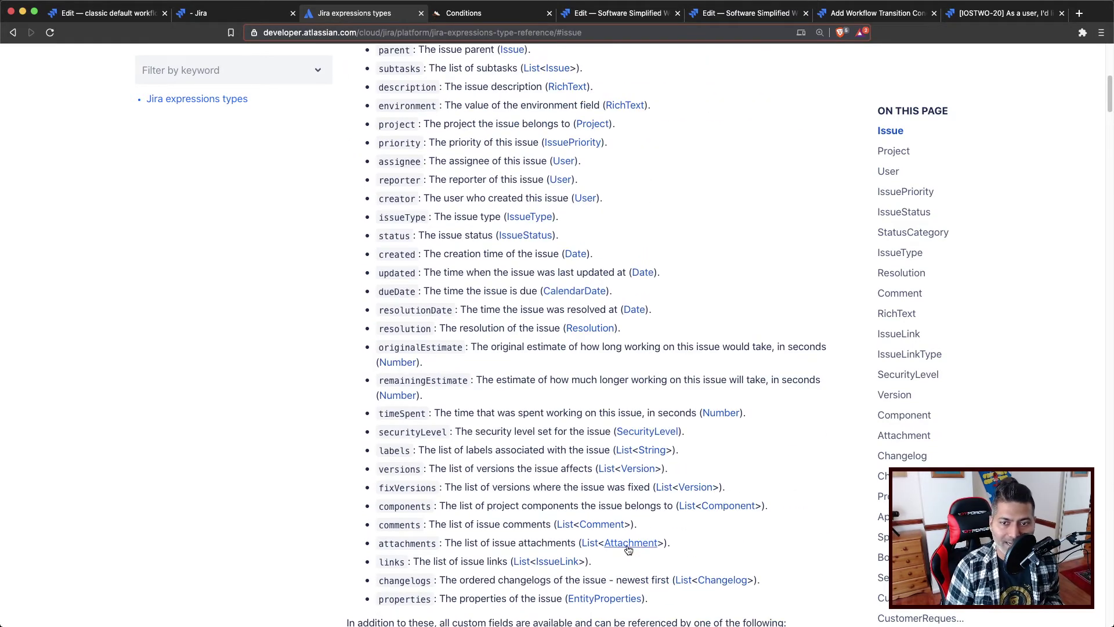
scroll(628, 549, down, 1)
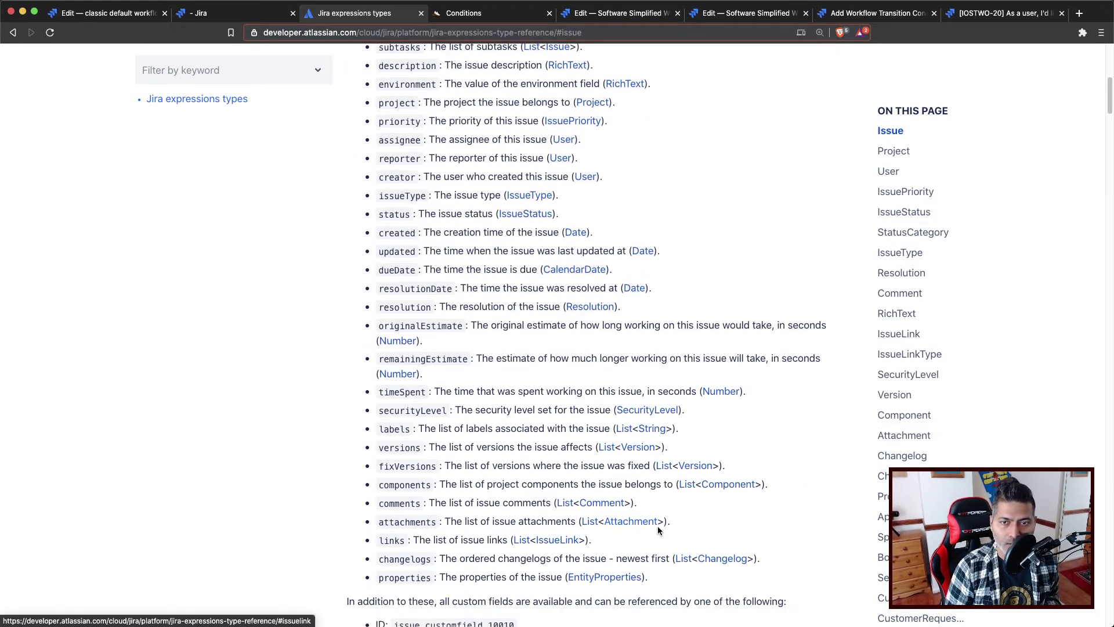
click(620, 527)
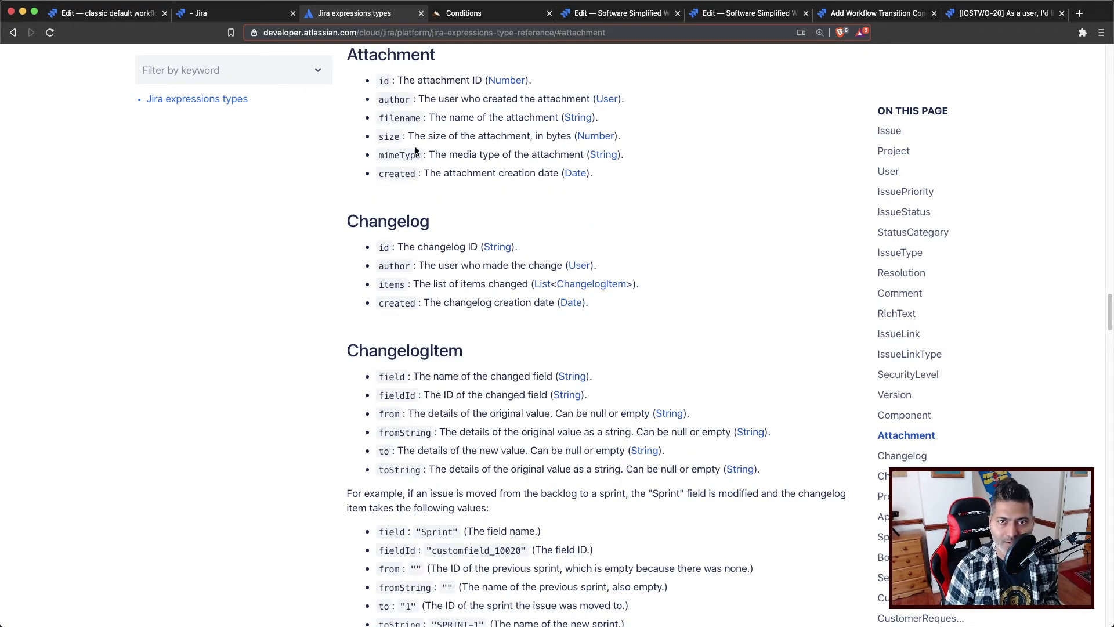
scroll(417, 174, up, 5)
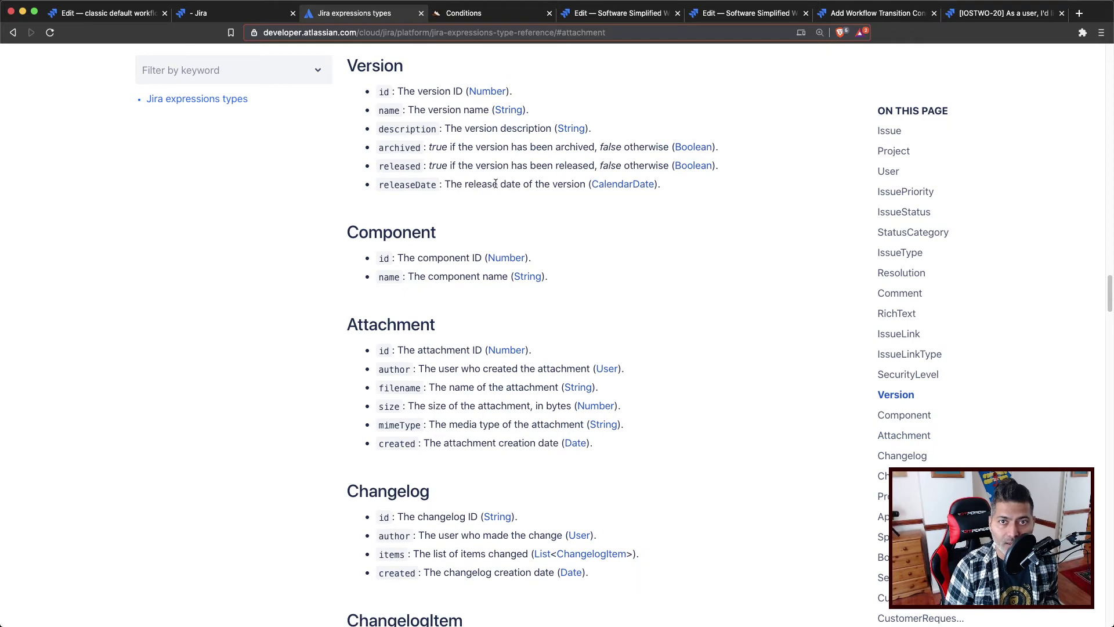
scroll(476, 293, down, 1)
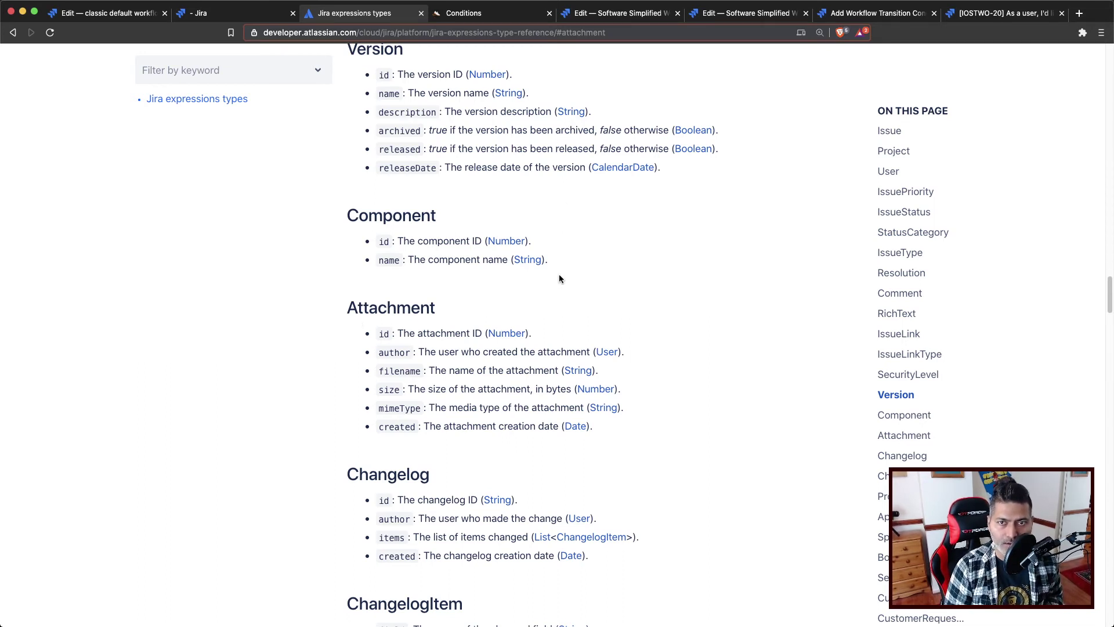
Search the Jira expressions types page for "filter" and review the List type's methods.
key(super+f)
text(filter)
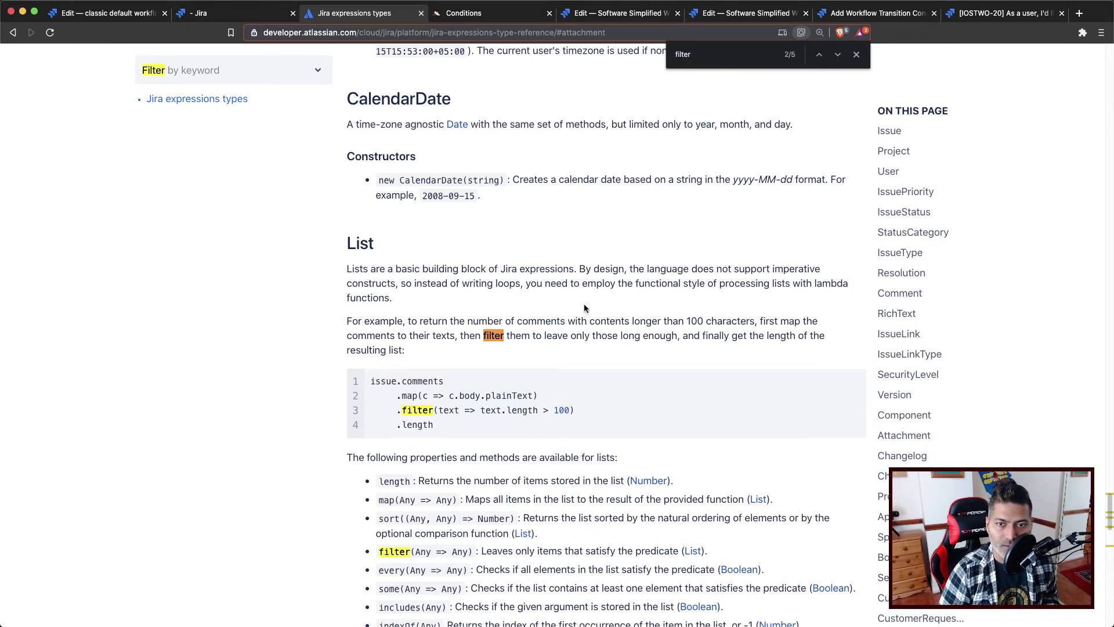
scroll(583, 308, down, 2)
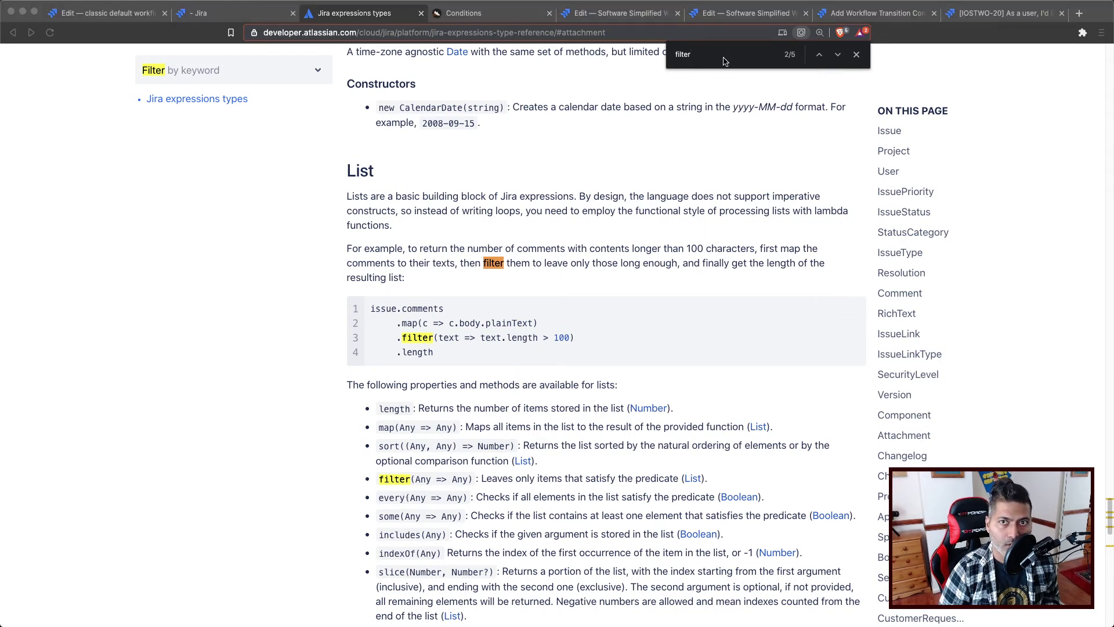
Return to the ScriptRunner Conditions documentation and copy the Require Attachments script expression.
click(459, 16)
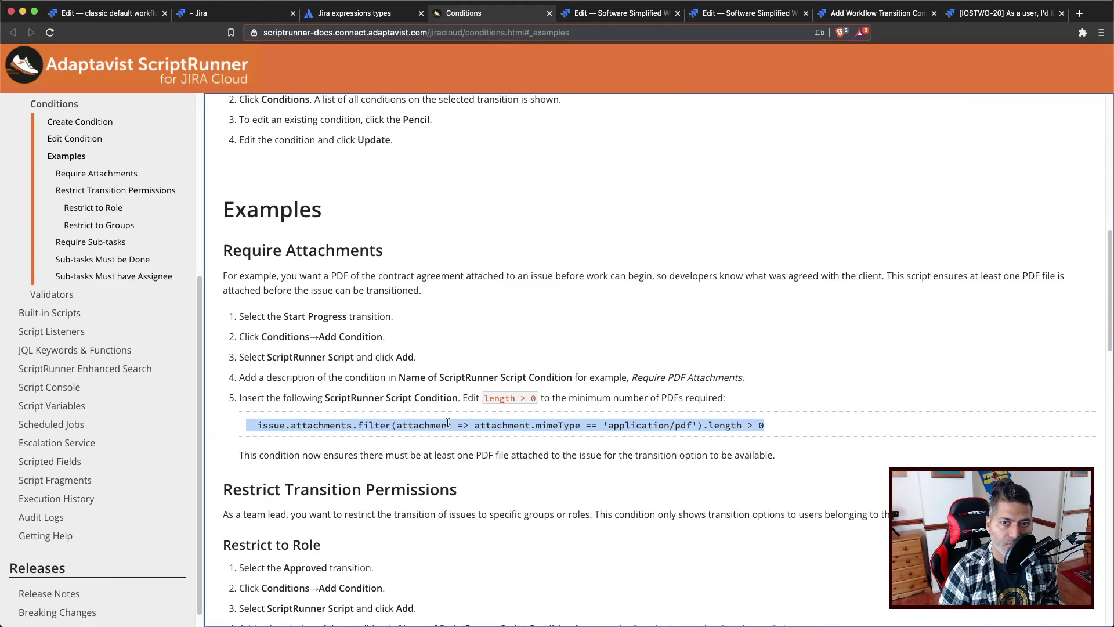
right_click(447, 422)
click(464, 447)
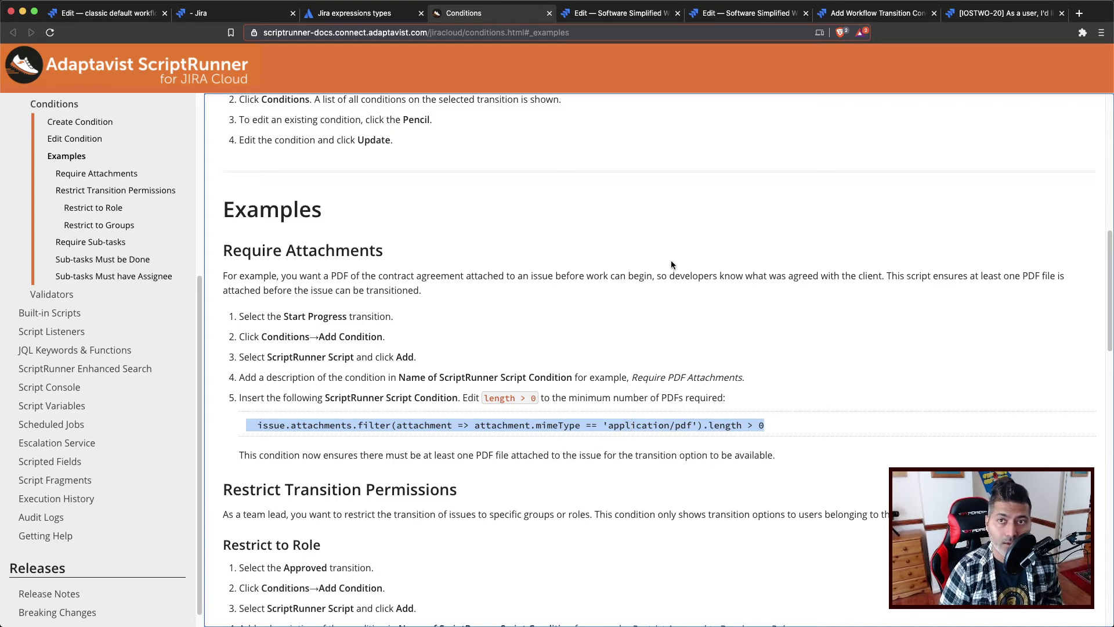
In the blank workflow condition form, name the condition "Attachment of type pdf" and paste the copied attachment expression as its script.
click(890, 16)
click(296, 355)
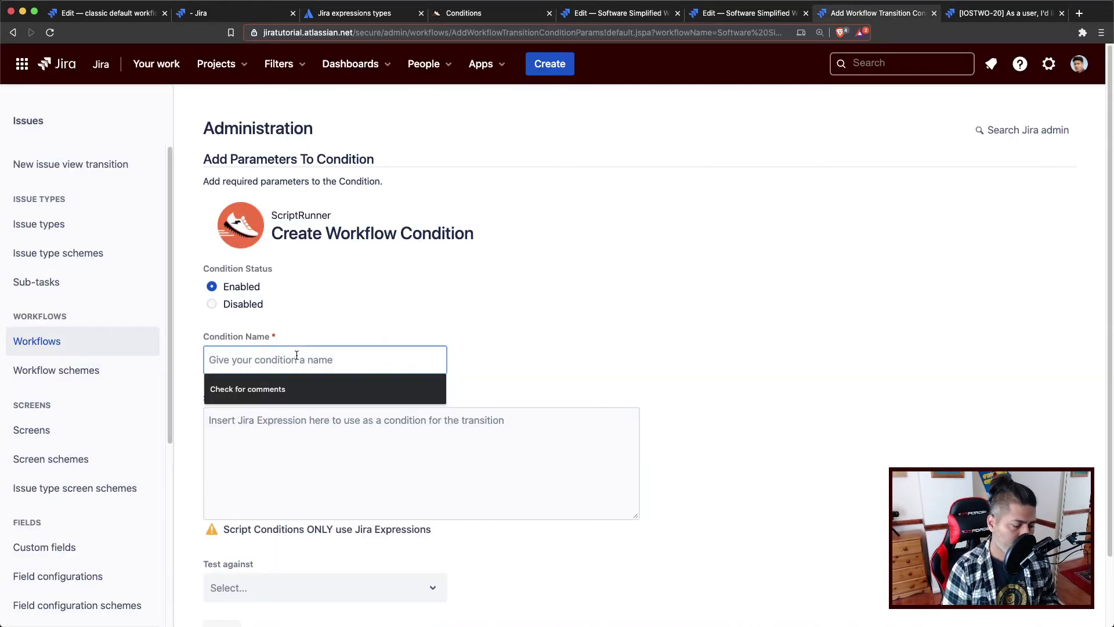
text(Att)
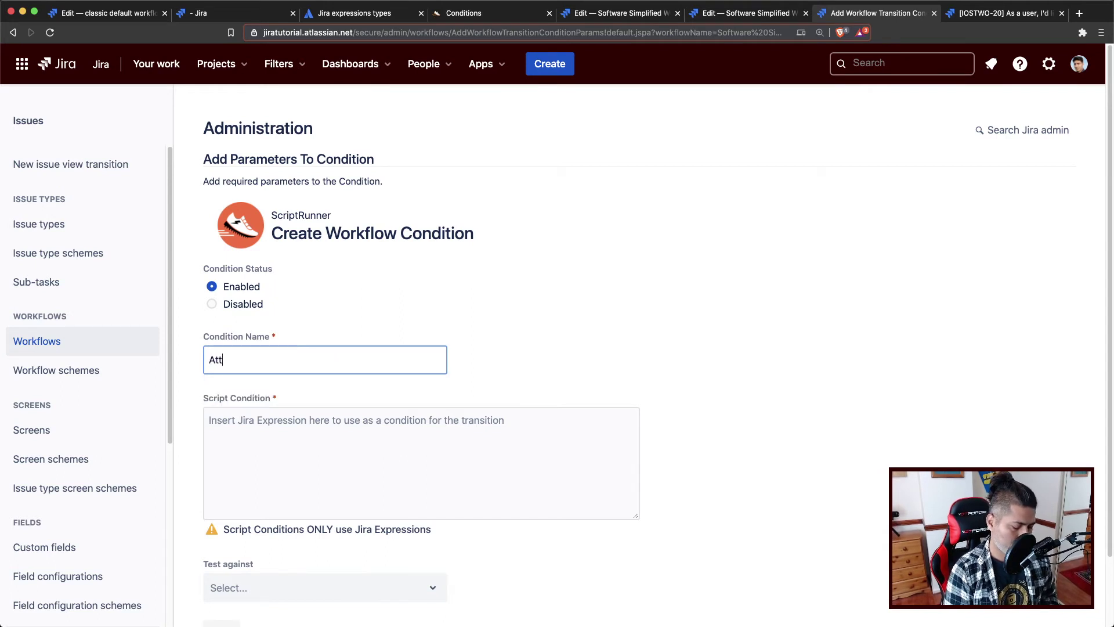
text(achment of type)
key(BackSpace)
key(BackSpace)
key(BackSpace)
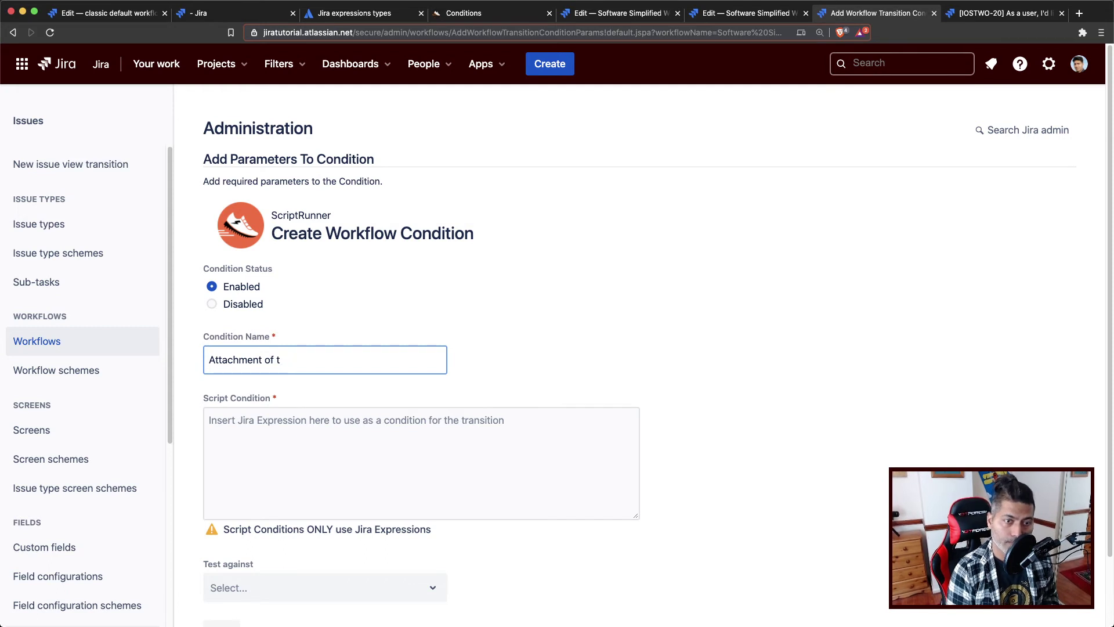
text(ype pdf)
click(302, 419)
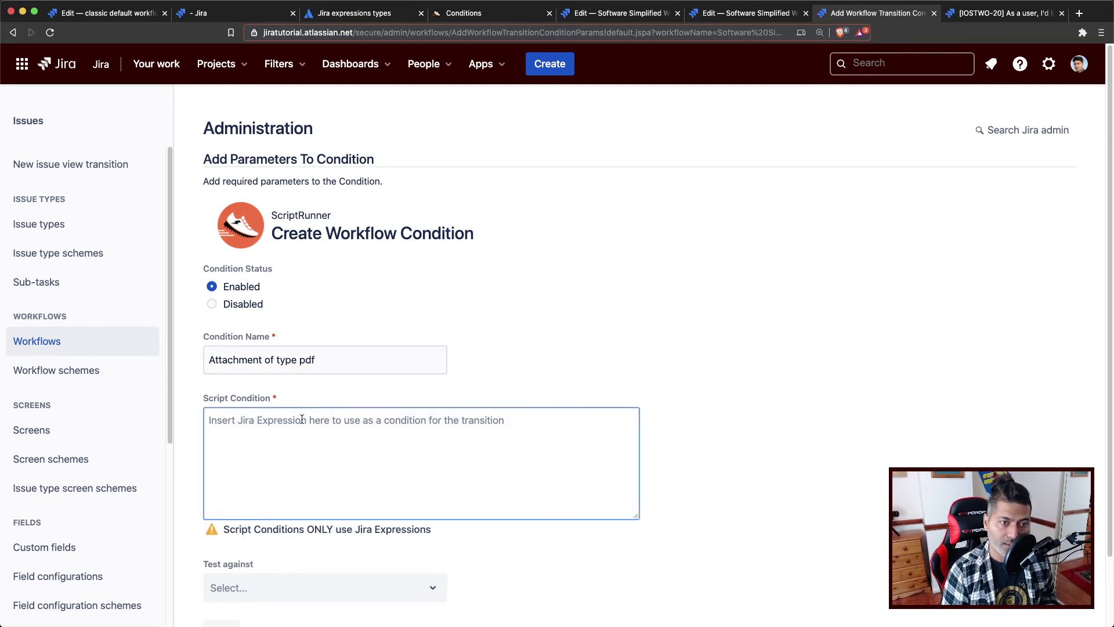
key(super+v)
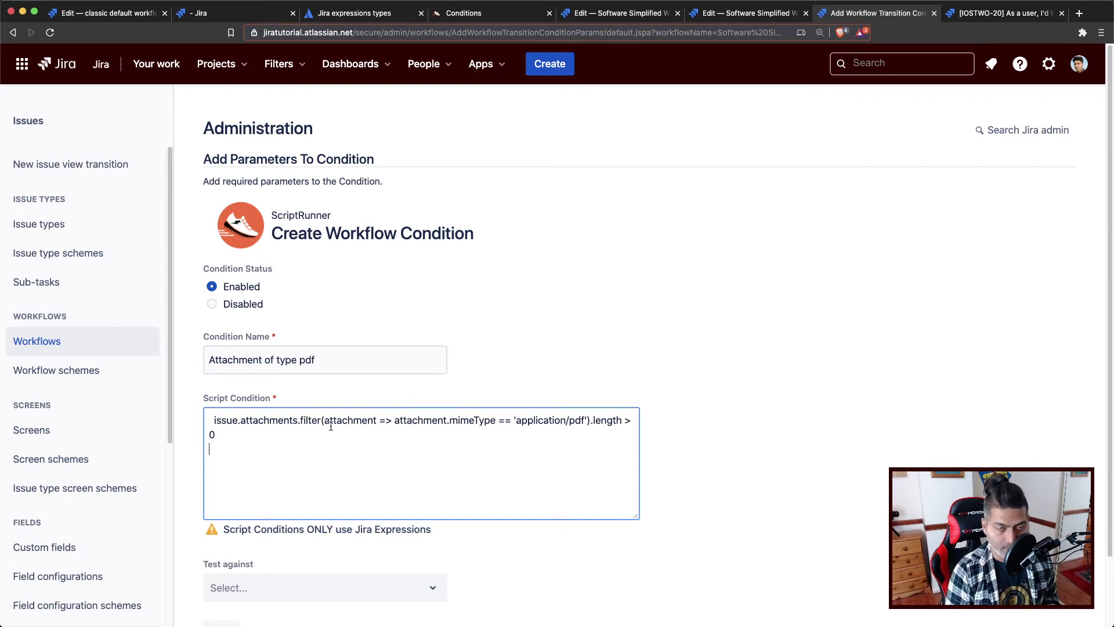
Test the PDF attachment condition against issue IOSTWO-20.
scroll(331, 427, down, 3)
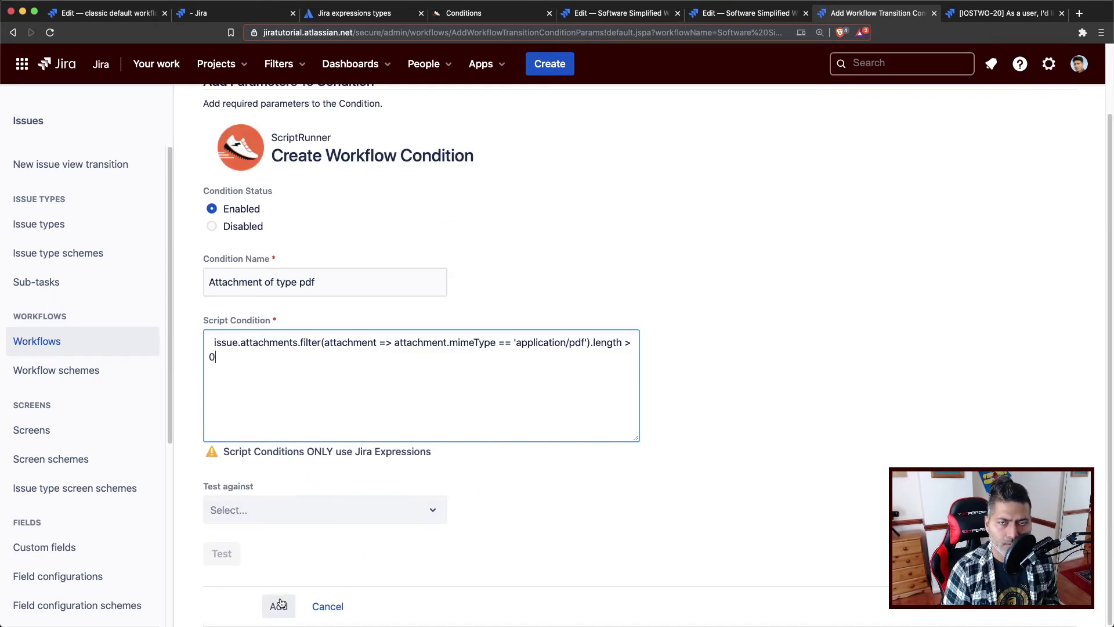
click(435, 510)
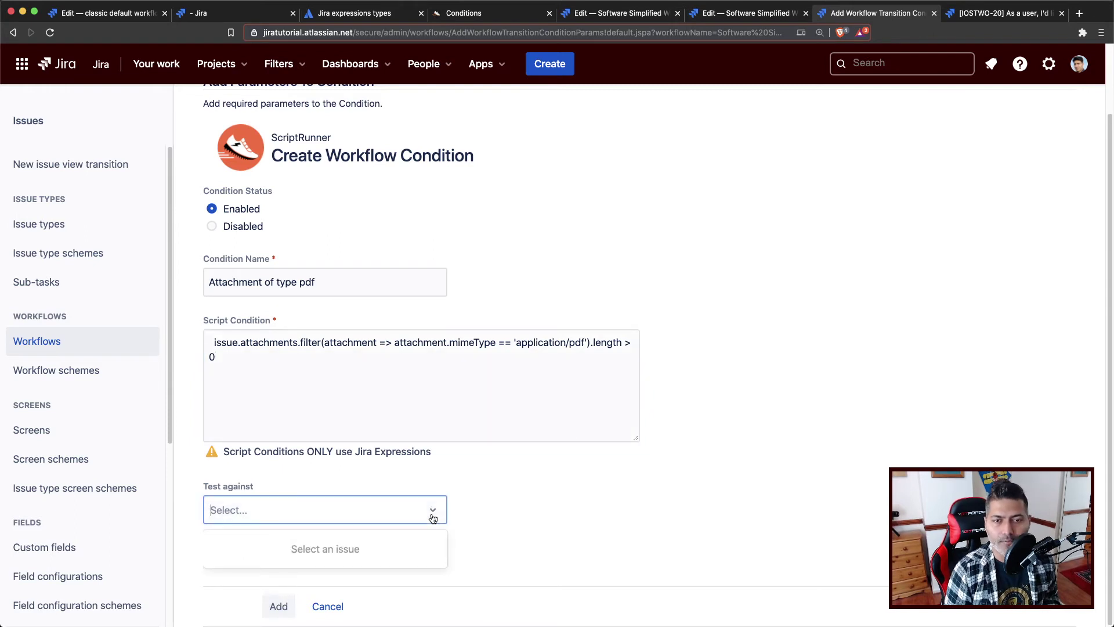
text(ios)
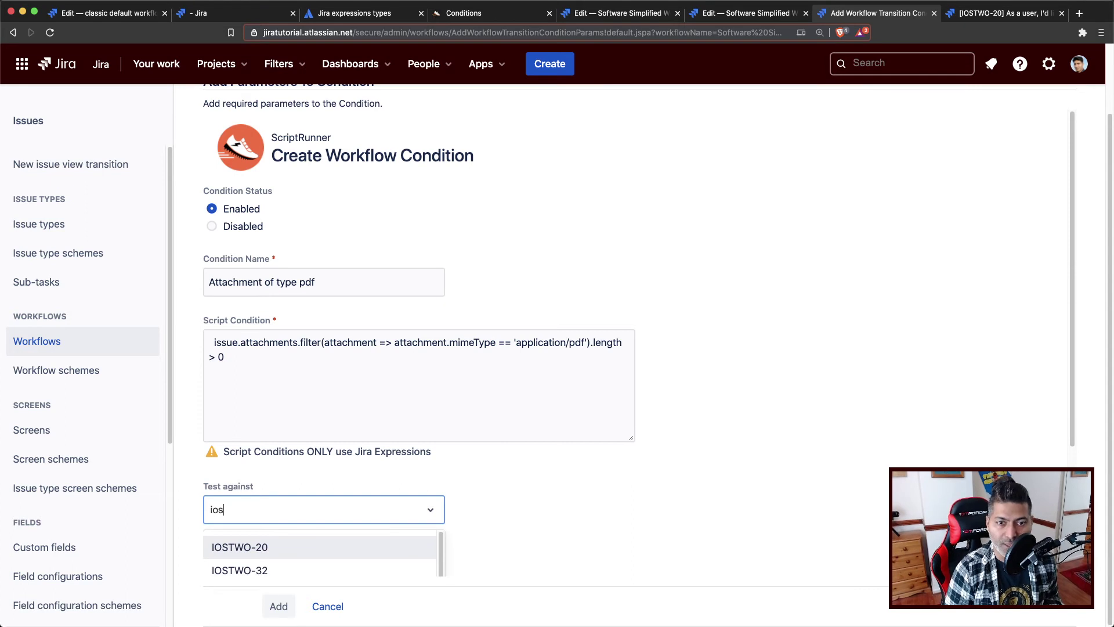
click(250, 546)
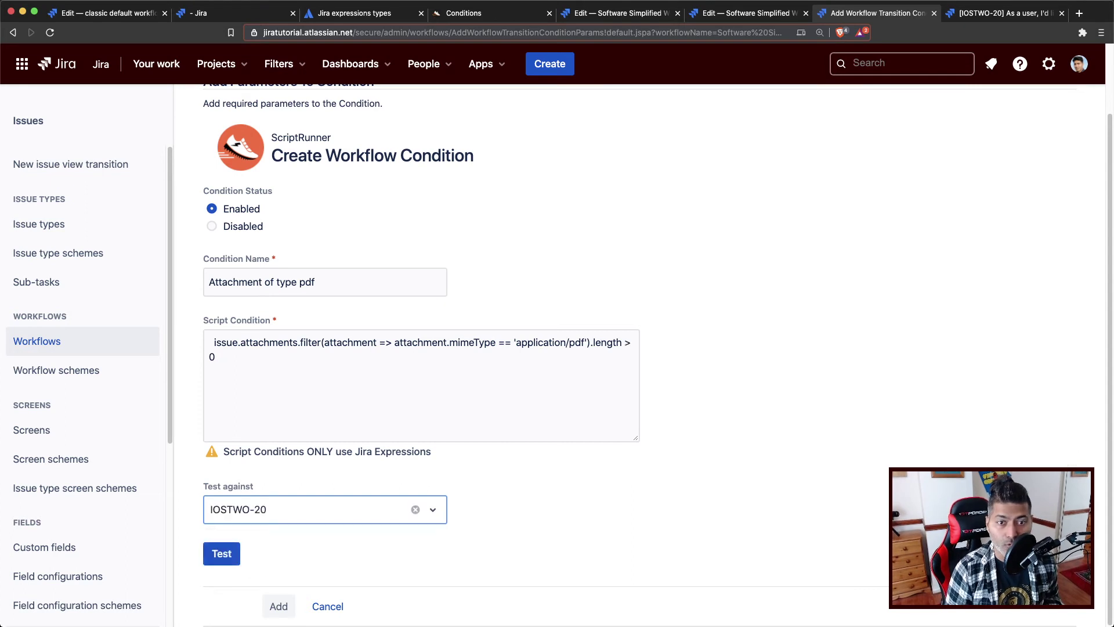
click(230, 558)
scroll(311, 515, down, 2)
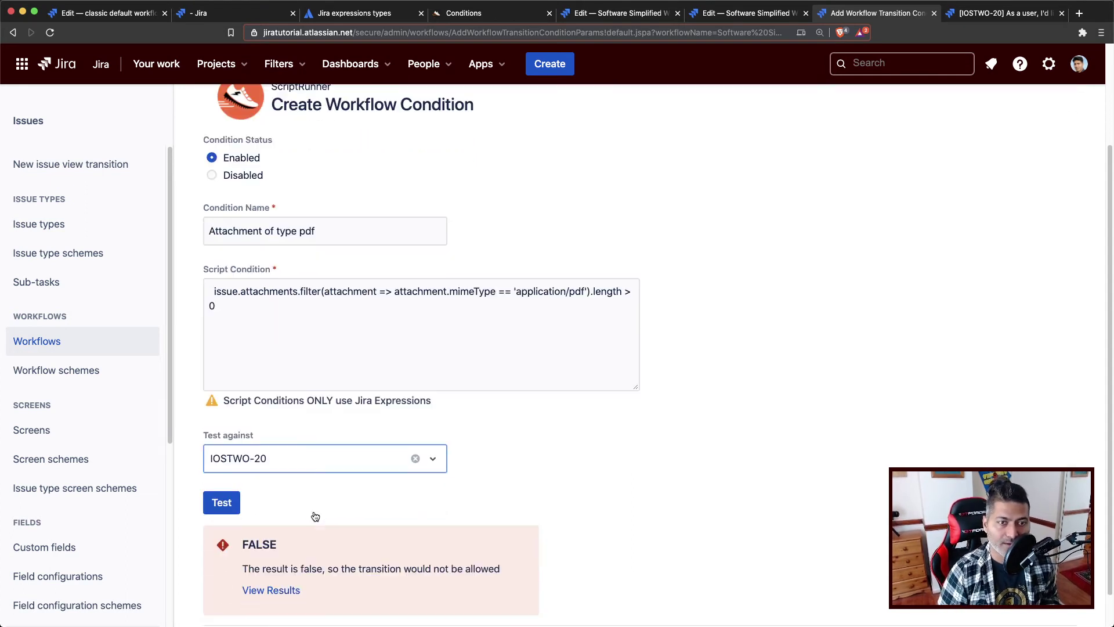
Attach the file "Exam Topics ACB-110 Advanced Jira Workflows v2.pdf" to issue IOSTWO-20.
click(974, 16)
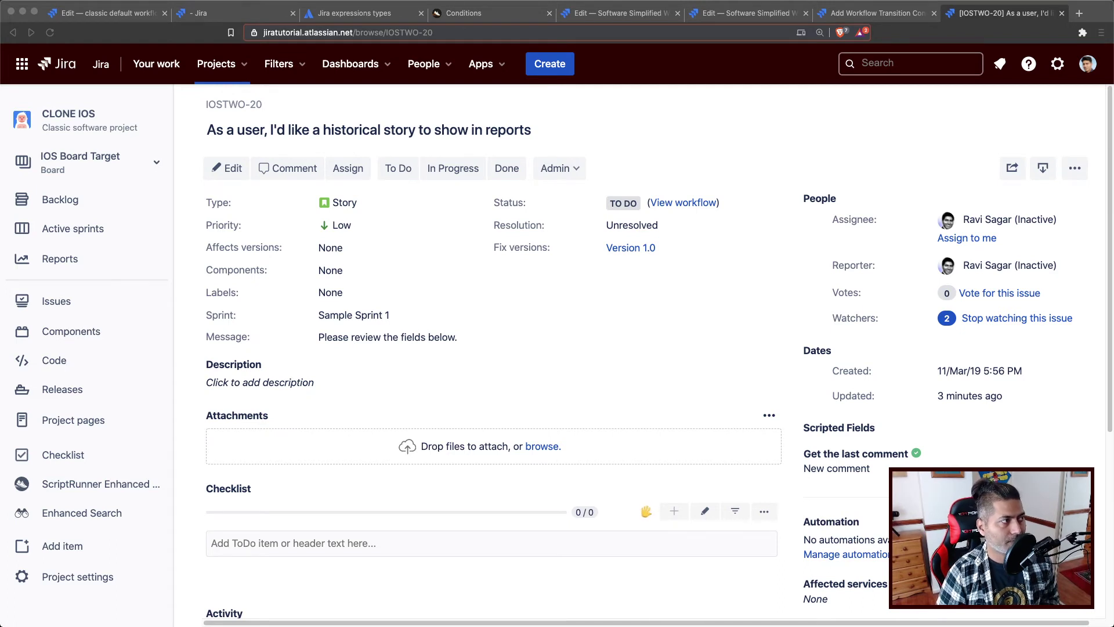
drag(3, 313, 437, 358)
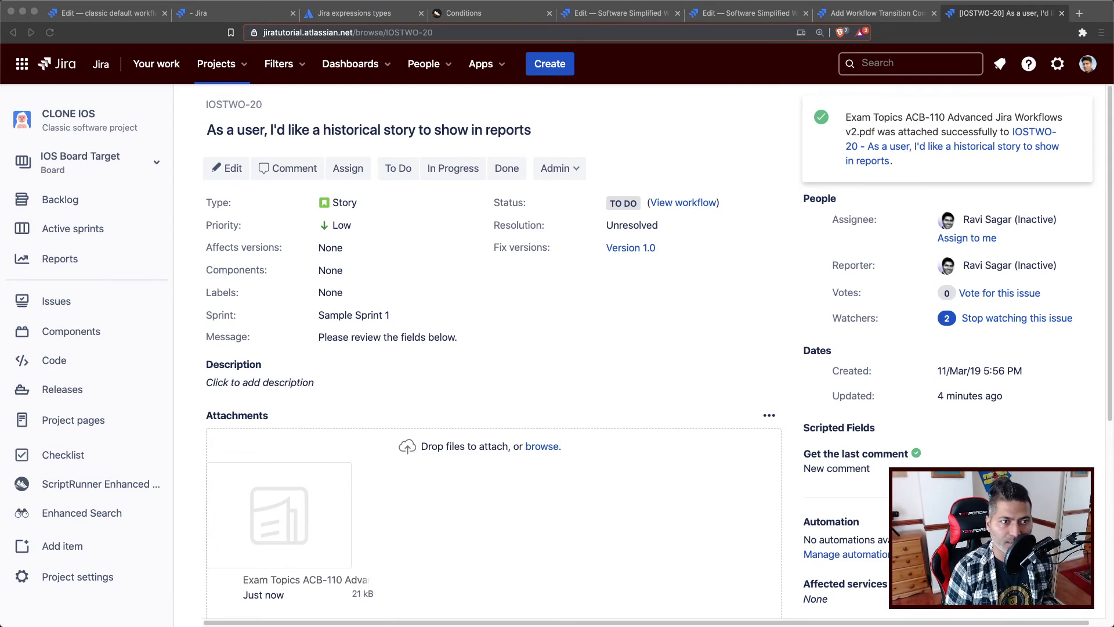
scroll(601, 329, down, 5)
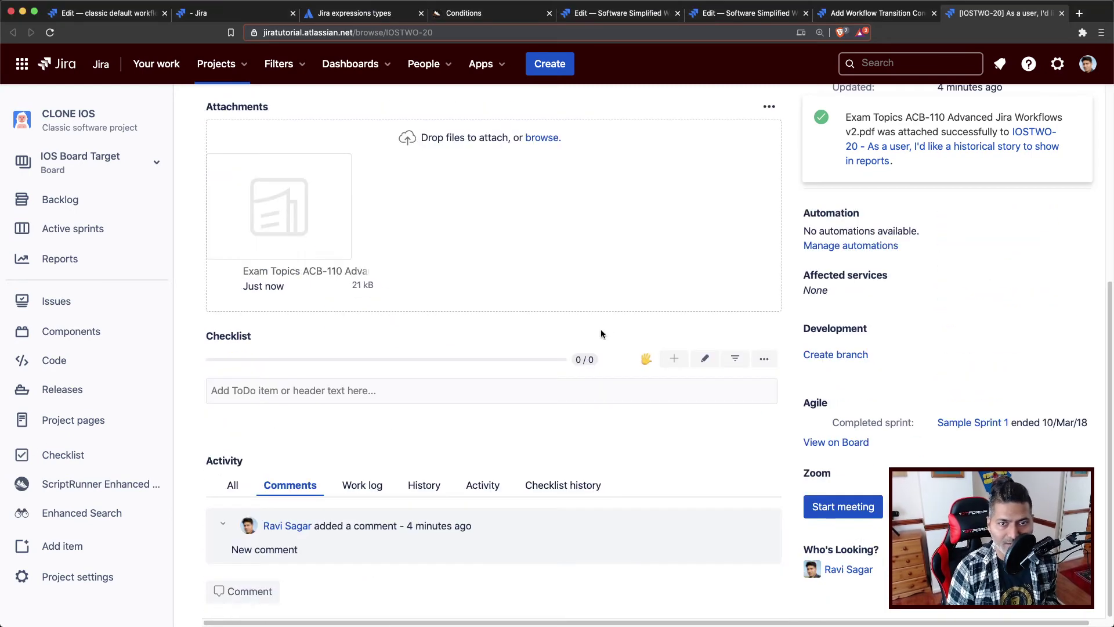
Rerun the PDF attachment condition's test against IOSTWO-20 and add the condition to the In Progress transition.
click(876, 17)
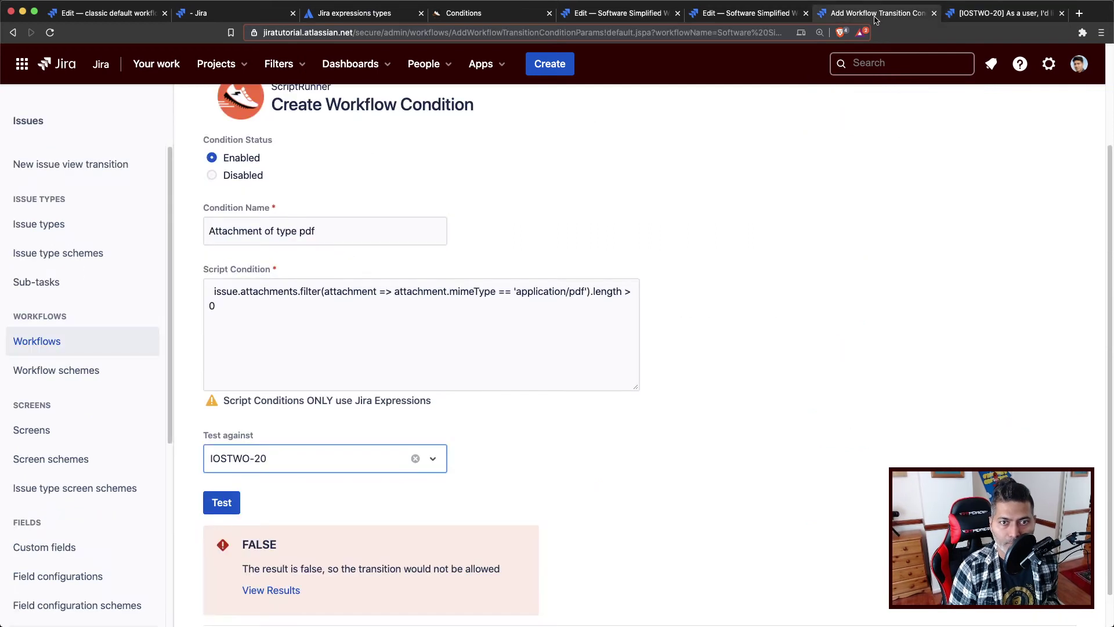
click(222, 502)
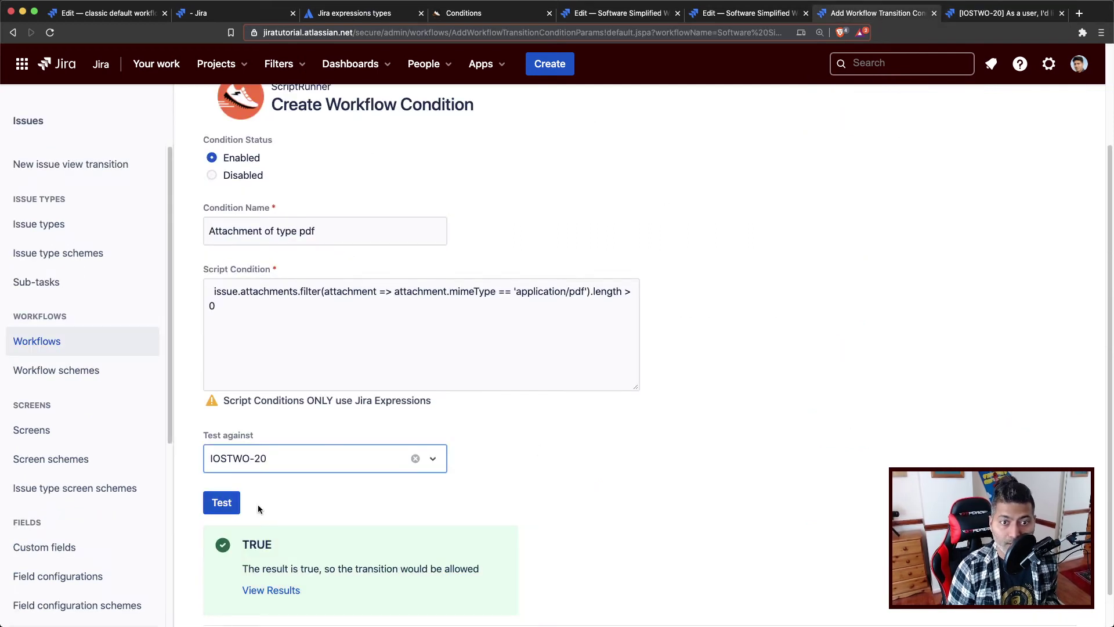
scroll(258, 503, down, 3)
click(283, 604)
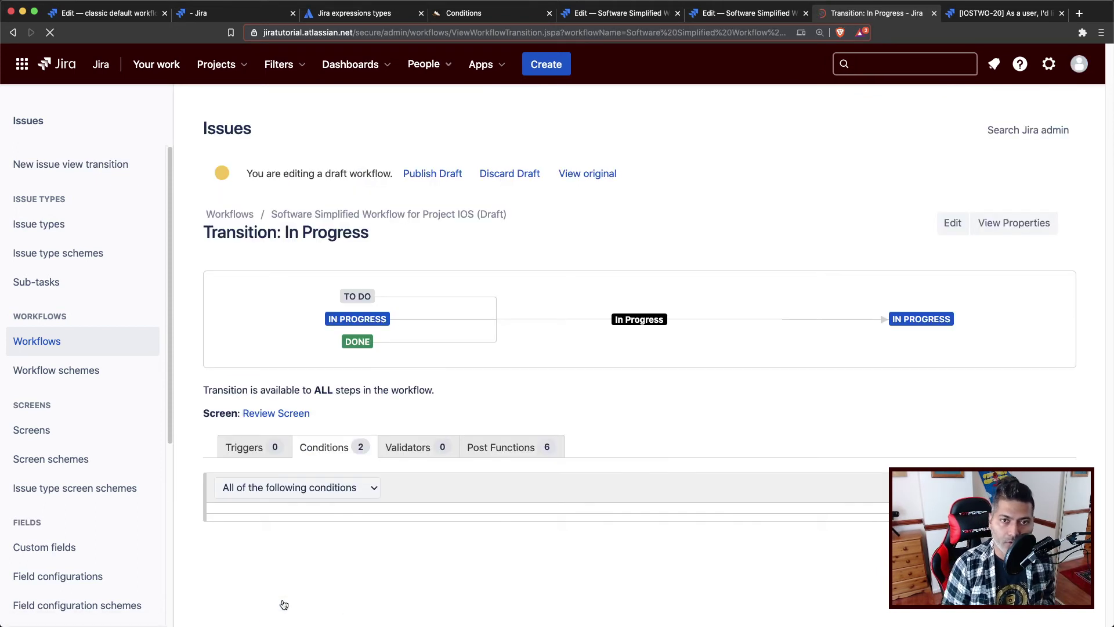
Keep the In Progress transition requiring all of the following conditions, and publish the draft workflow without saving a backup copy.
scroll(445, 440, down, 3)
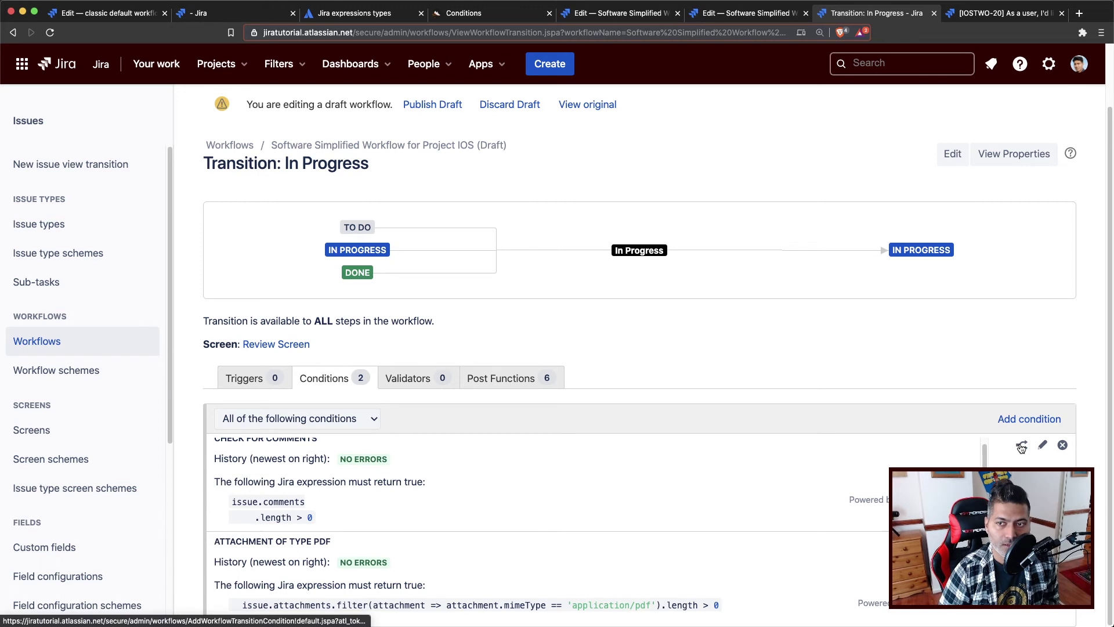
click(1016, 447)
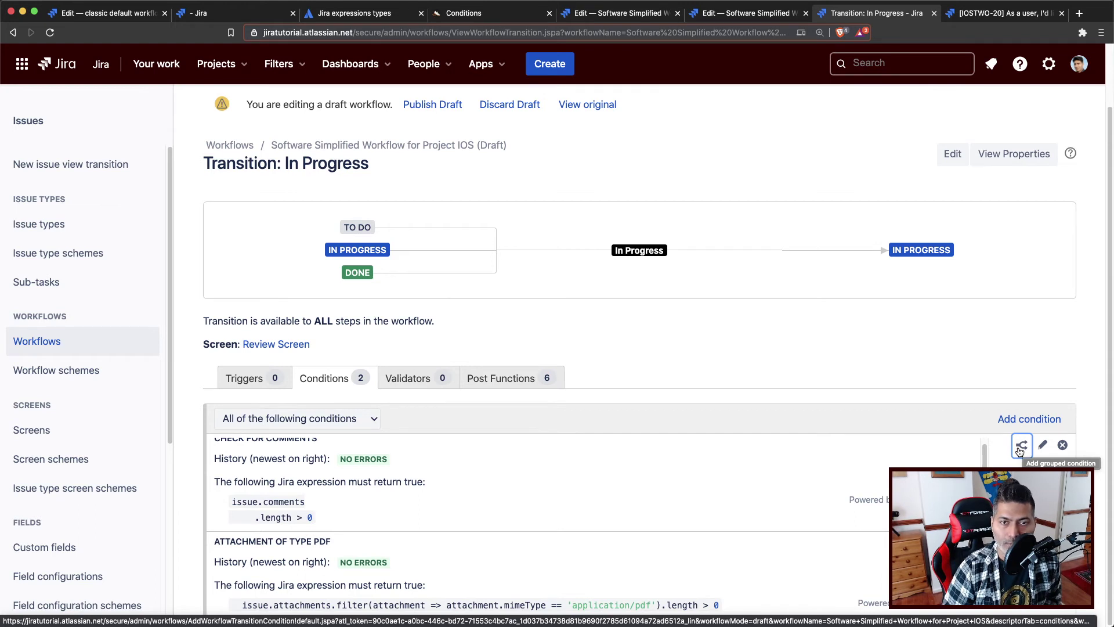
click(368, 425)
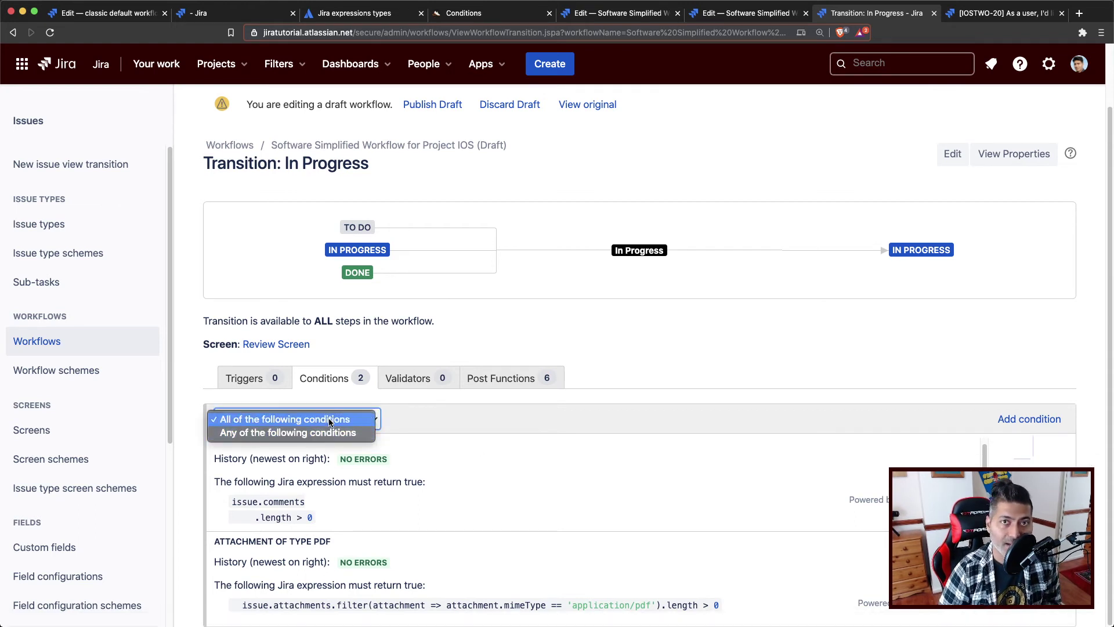
click(693, 424)
scroll(694, 424, up, 2)
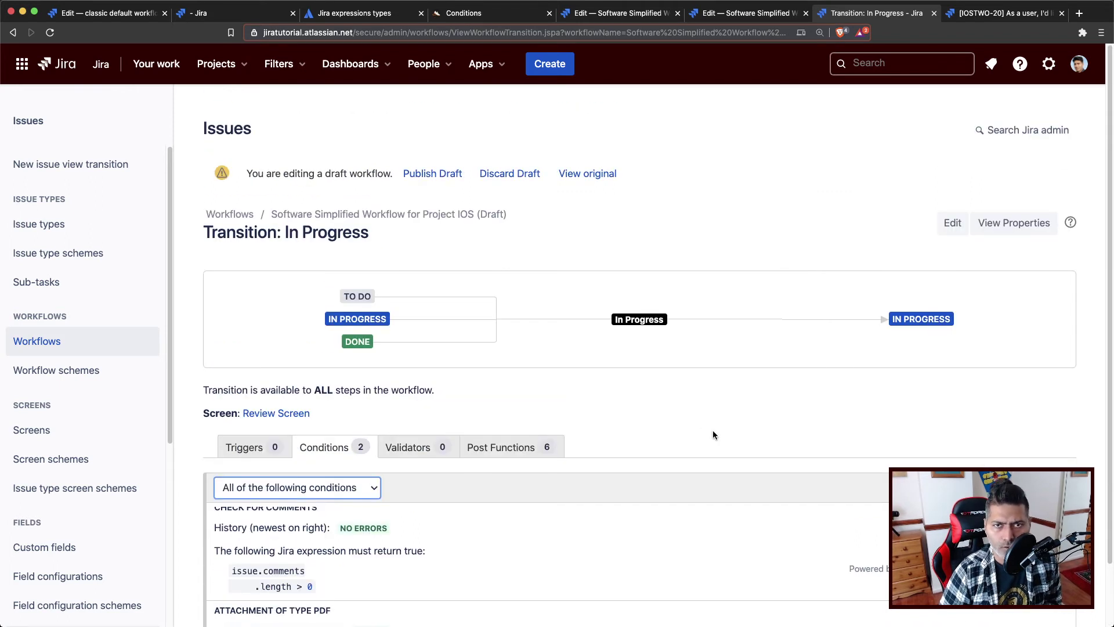
click(439, 182)
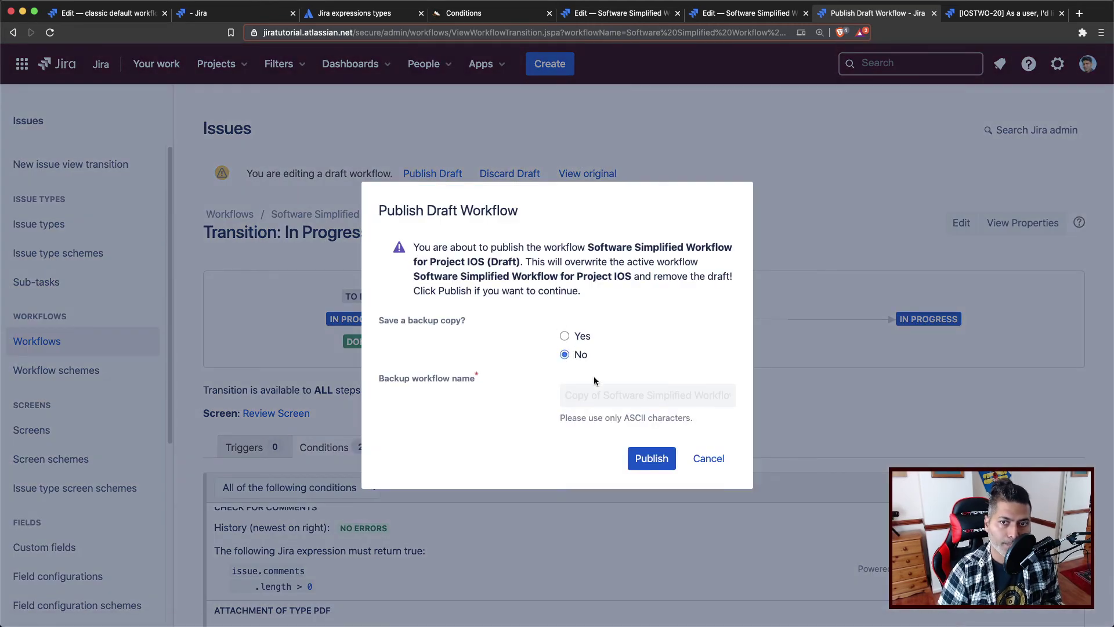
click(638, 458)
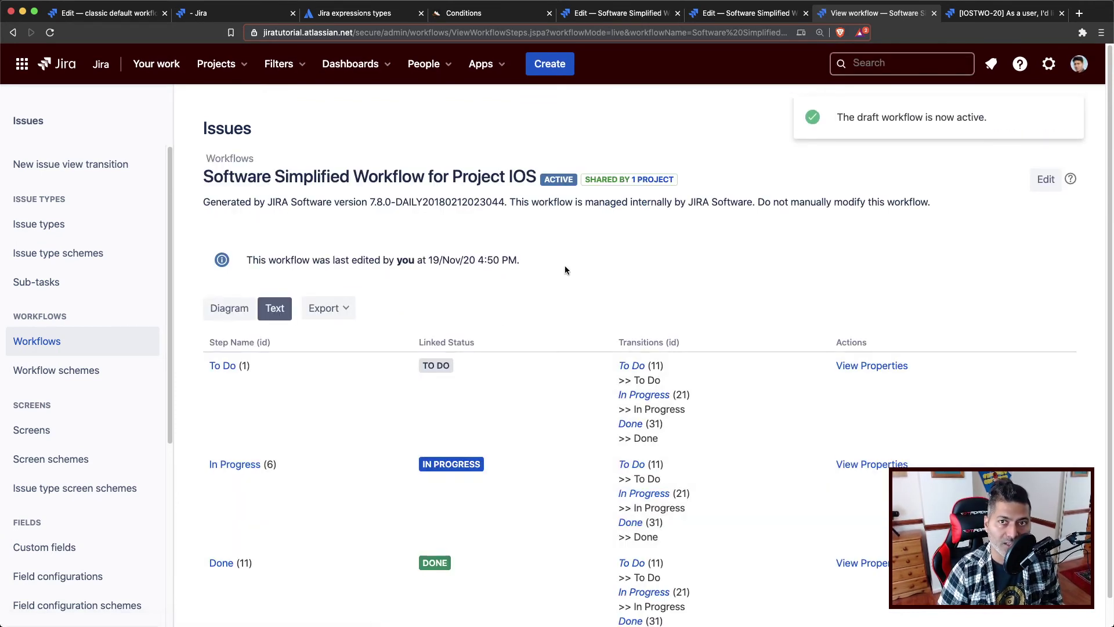
Reload issue IOSTWO-20 and check its available transitions, attachments and comments against the published conditions.
click(999, 14)
scroll(368, 427, up, 5)
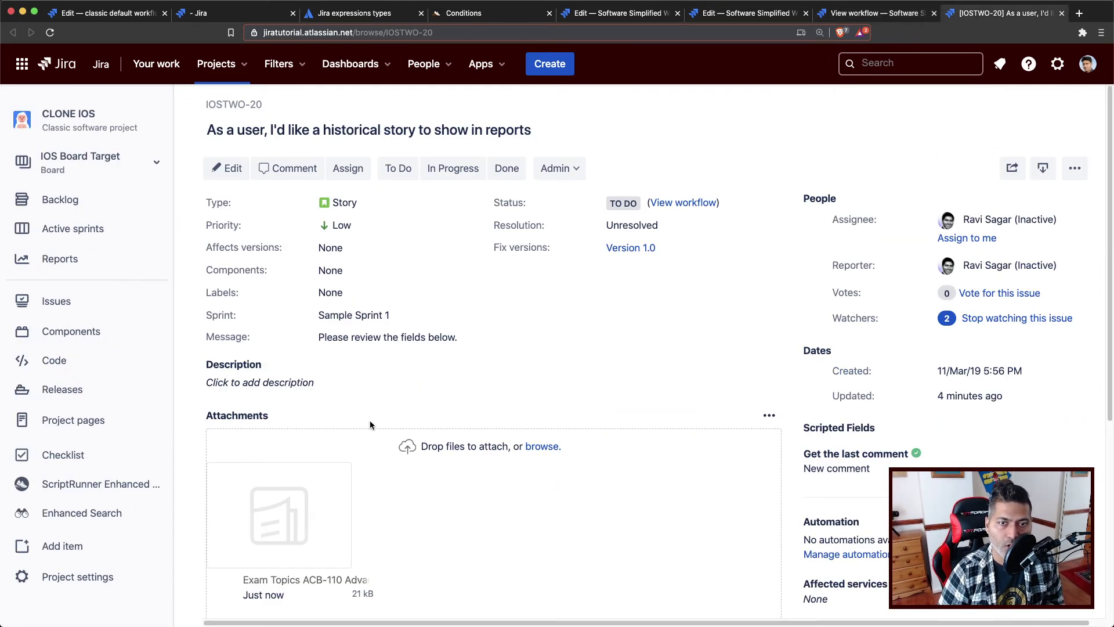
click(48, 33)
scroll(341, 392, down, 5)
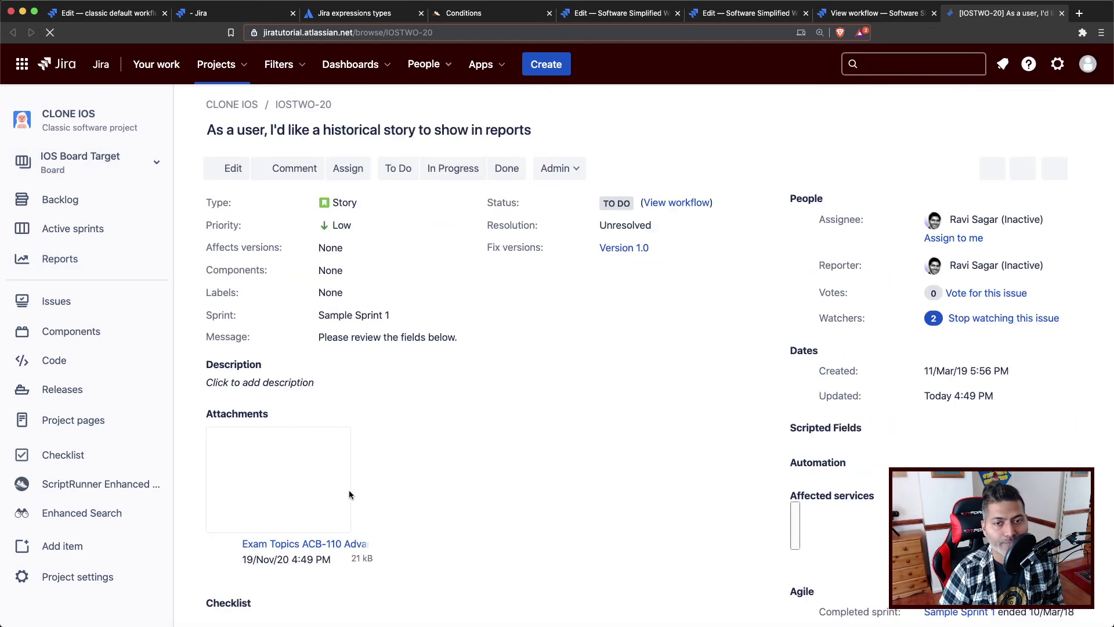
Open issue IOSTWO-21 by changing the issue key in the current page address.
click(463, 35)
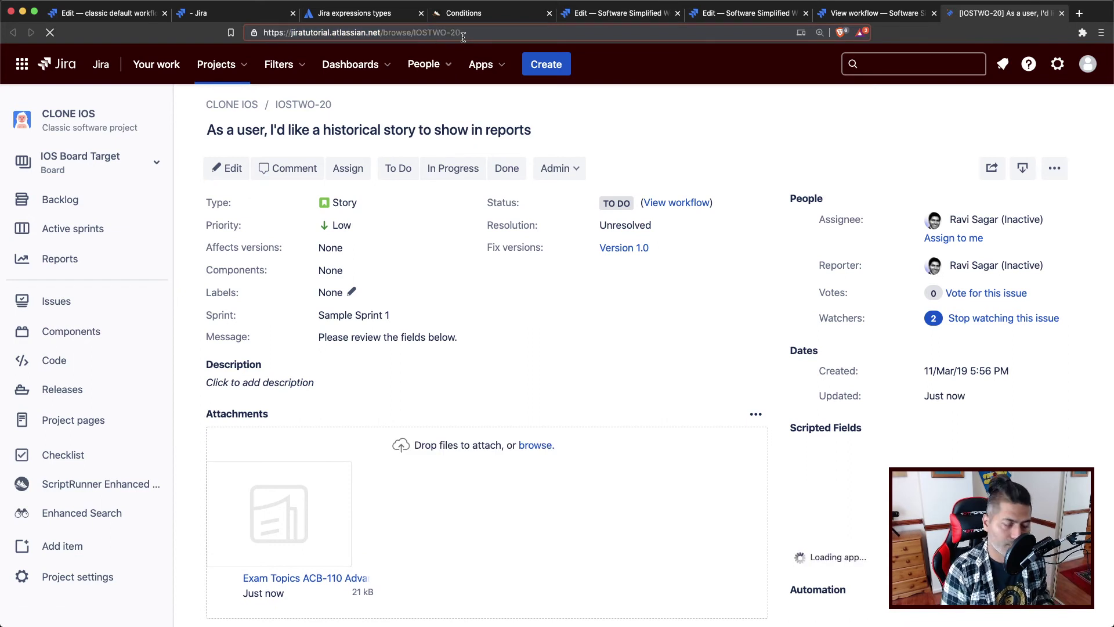
click(463, 35)
key(BackSpace)
text(1)
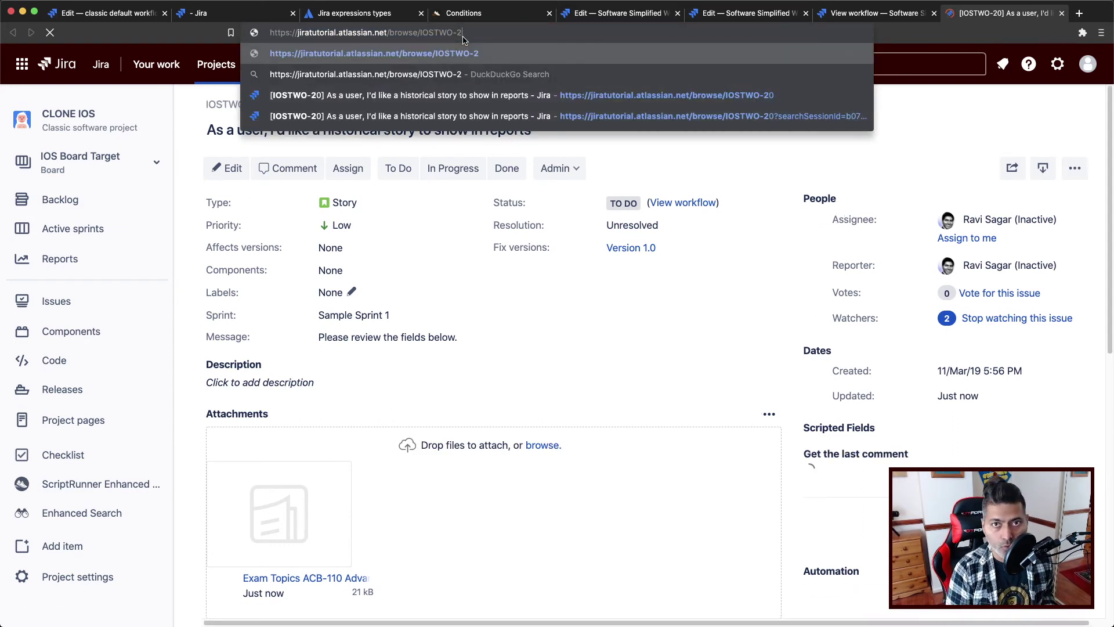
key(Return)
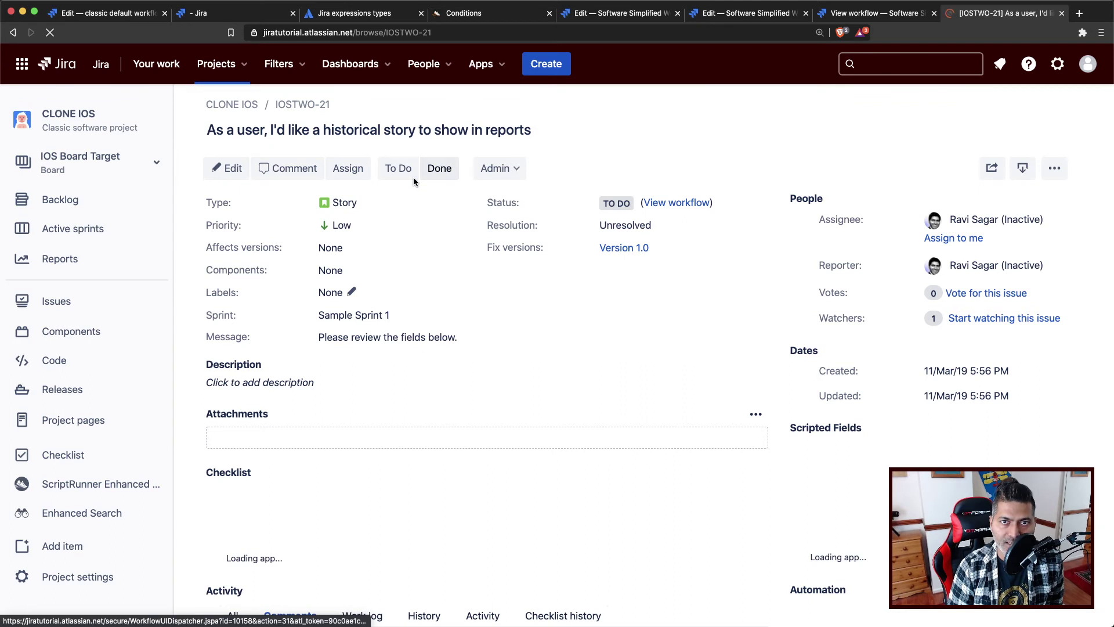
Add the comment "This is a comment." to issue IOSTWO-21.
scroll(452, 406, down, 5)
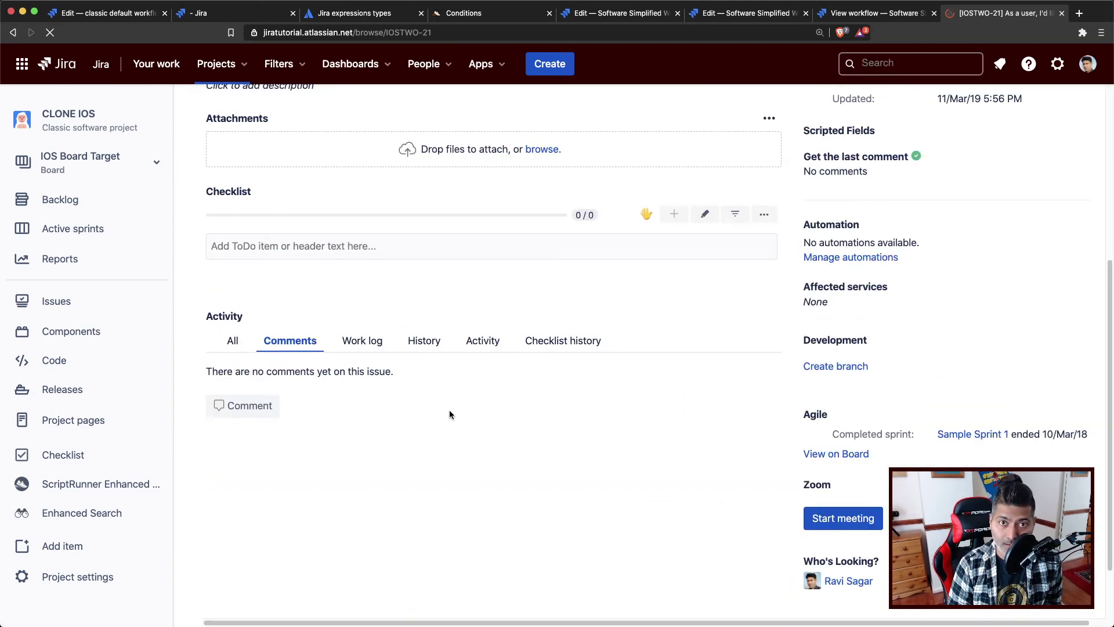
click(243, 406)
text(This is a comment.)
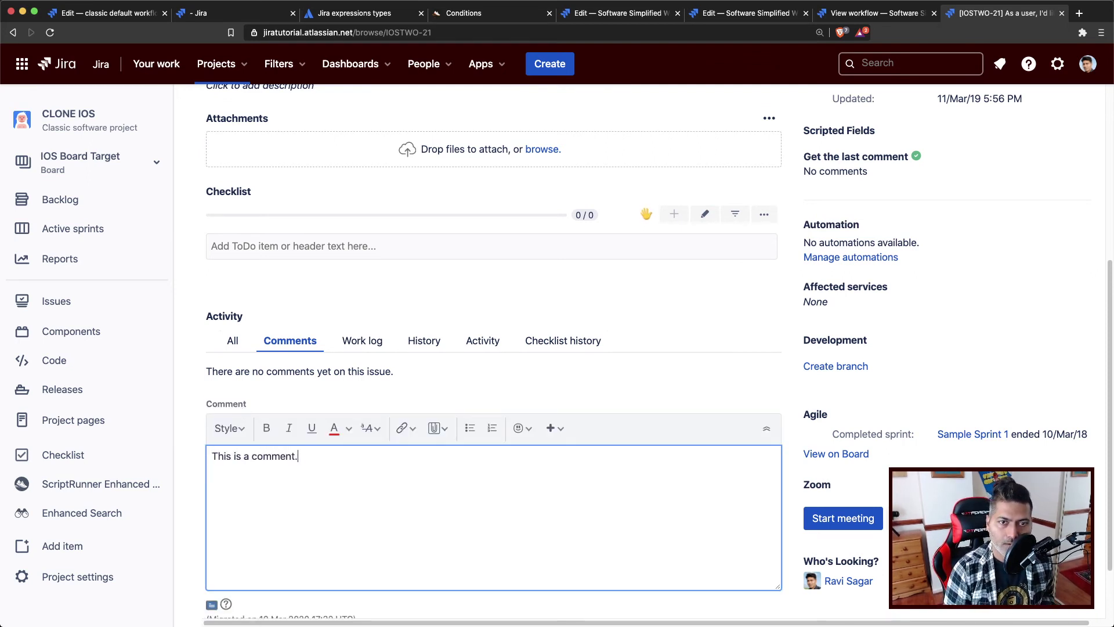
scroll(256, 477, down, 3)
click(223, 577)
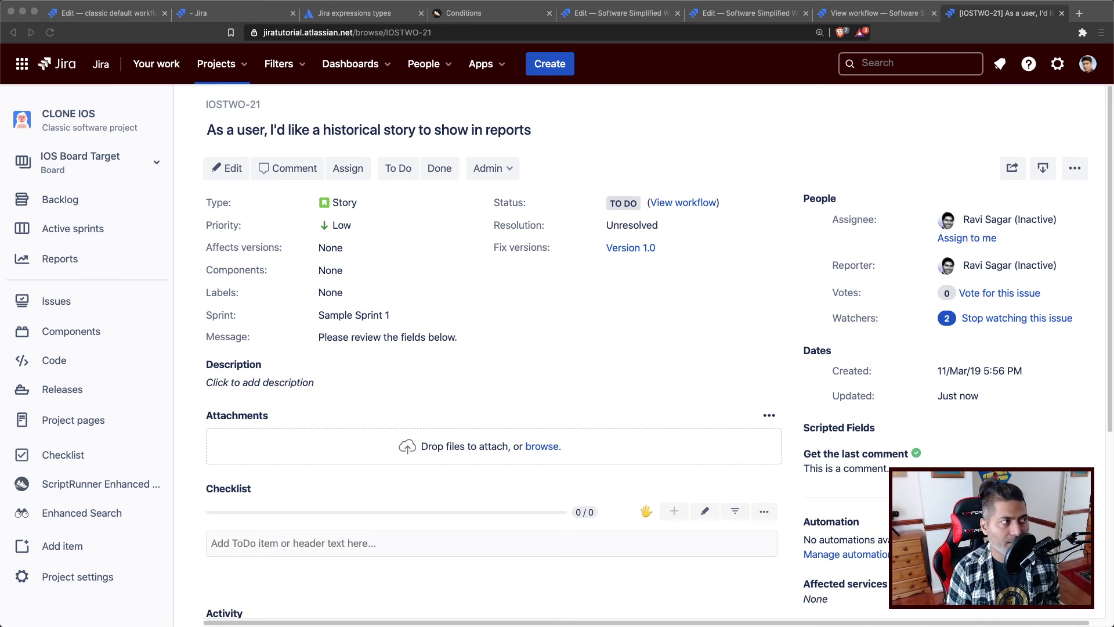
Attach the file "Exam Topics ACB-110 Advanced Jira Workflows v2.pdf" to issue IOSTWO-21 and reload the issue.
drag(5, 169, 444, 234)
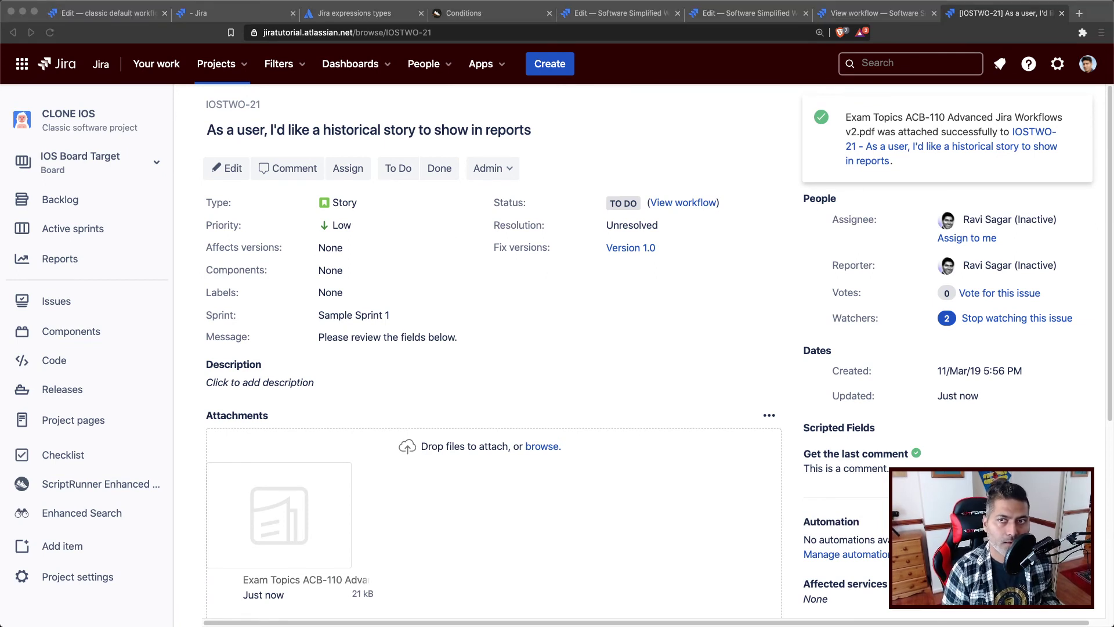
click(658, 138)
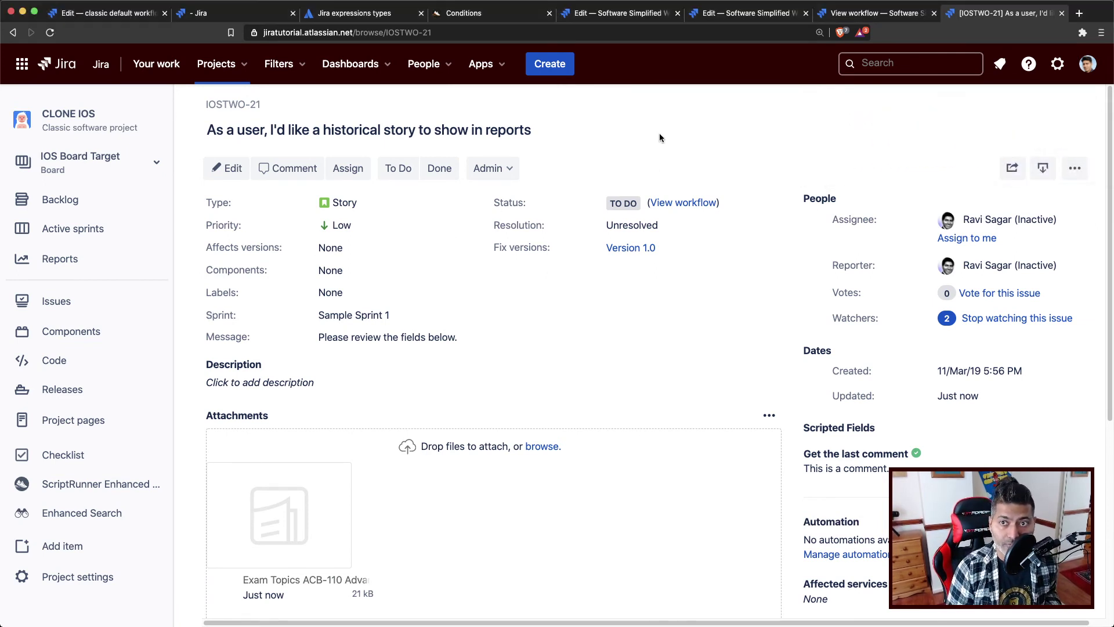
click(51, 35)
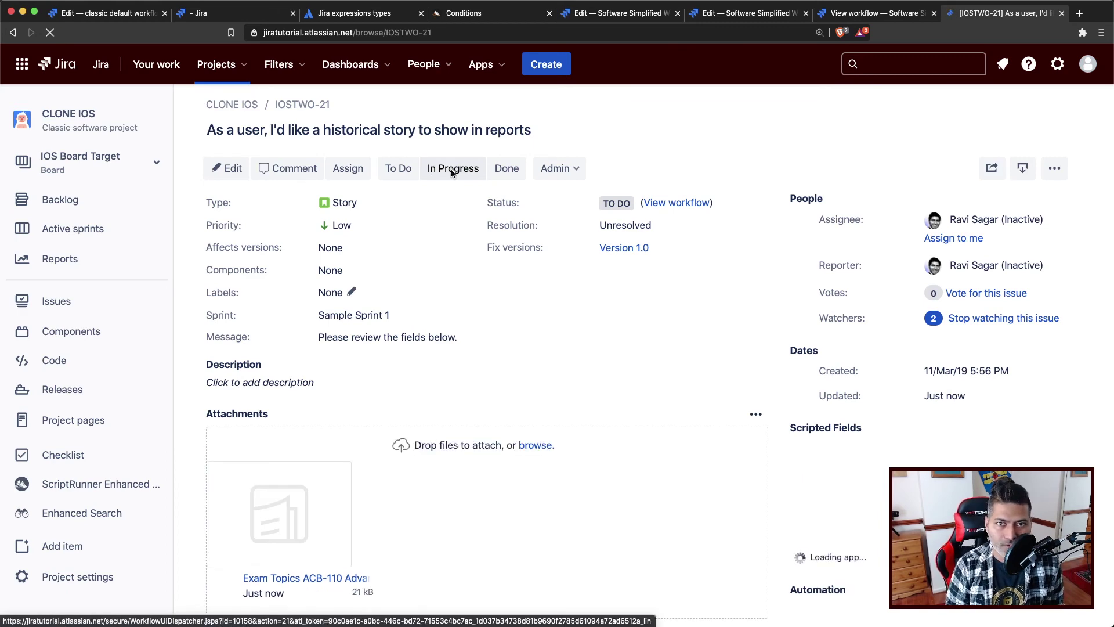
Transition issue IOSTWO-21 to In Progress, leaving the fields on the transition screen as they are.
click(452, 171)
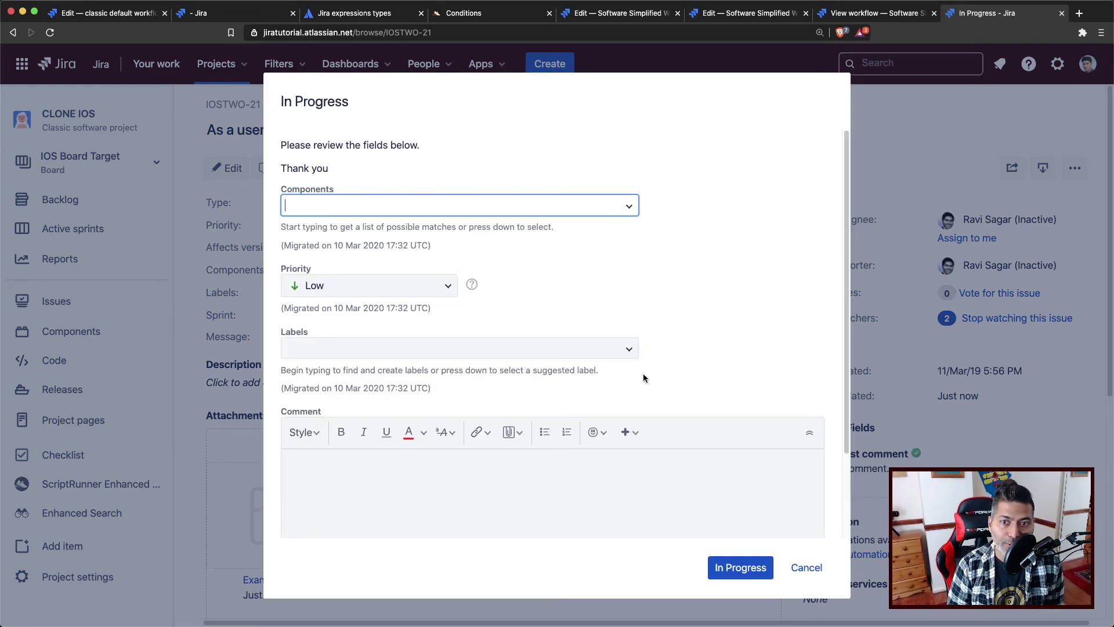
scroll(696, 441, down, 3)
click(738, 569)
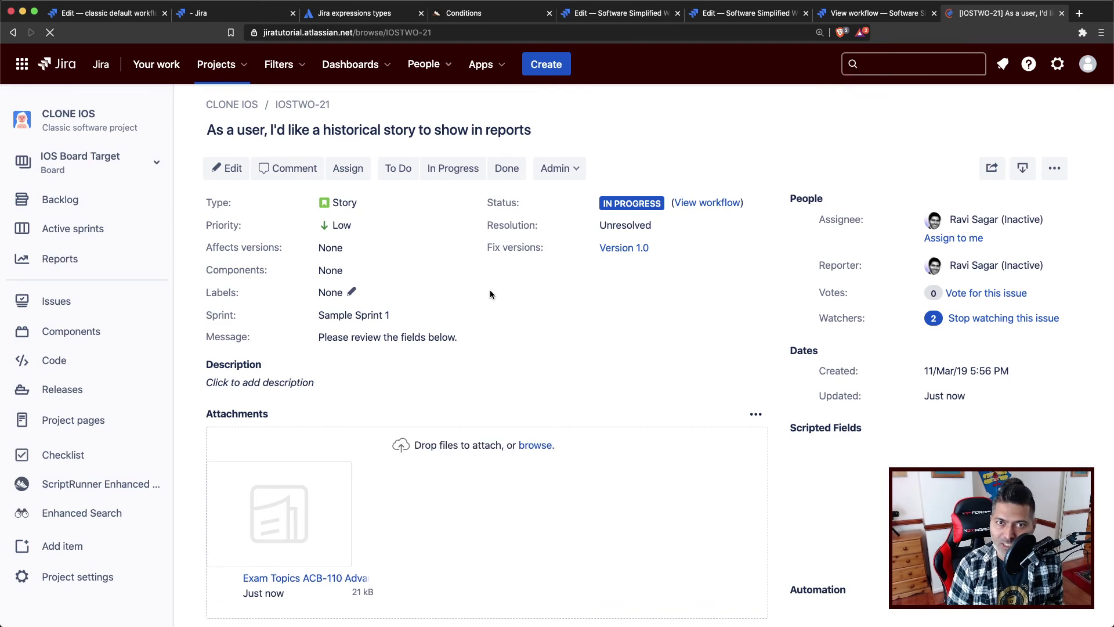
Review the Jira expressions types reference, from the List and date types back up to the Issue properties.
click(255, 11)
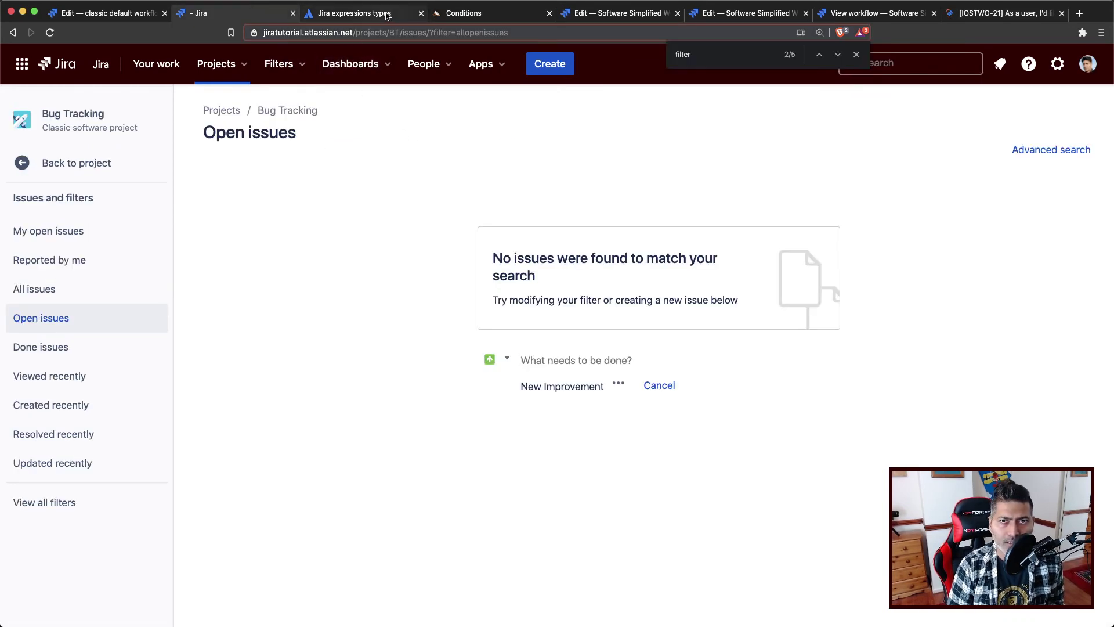
click(387, 15)
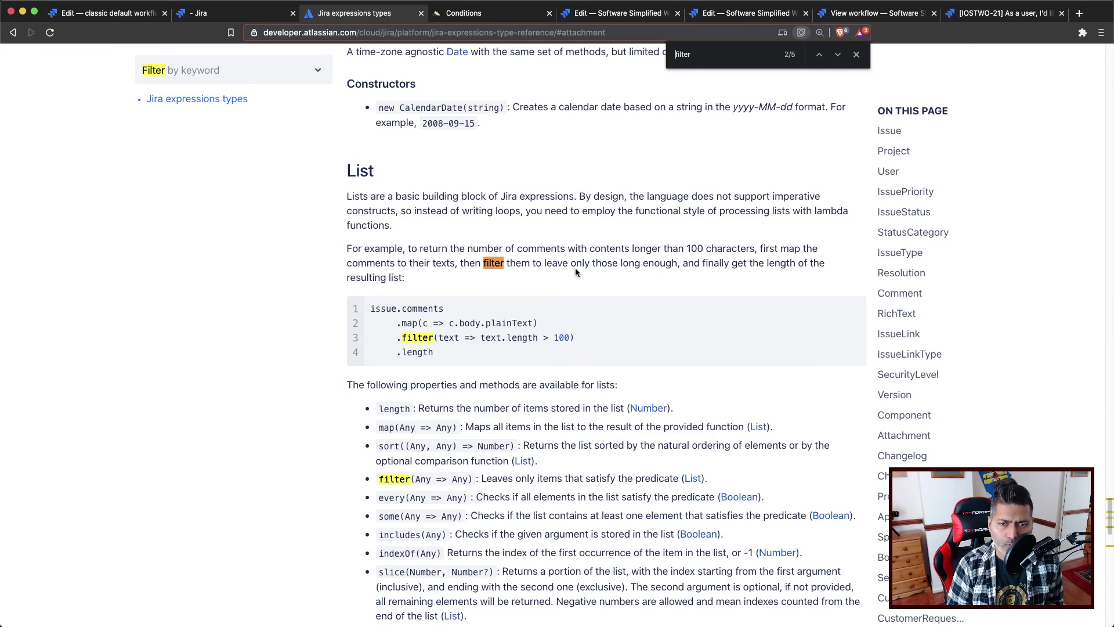
scroll(441, 360, up, 7)
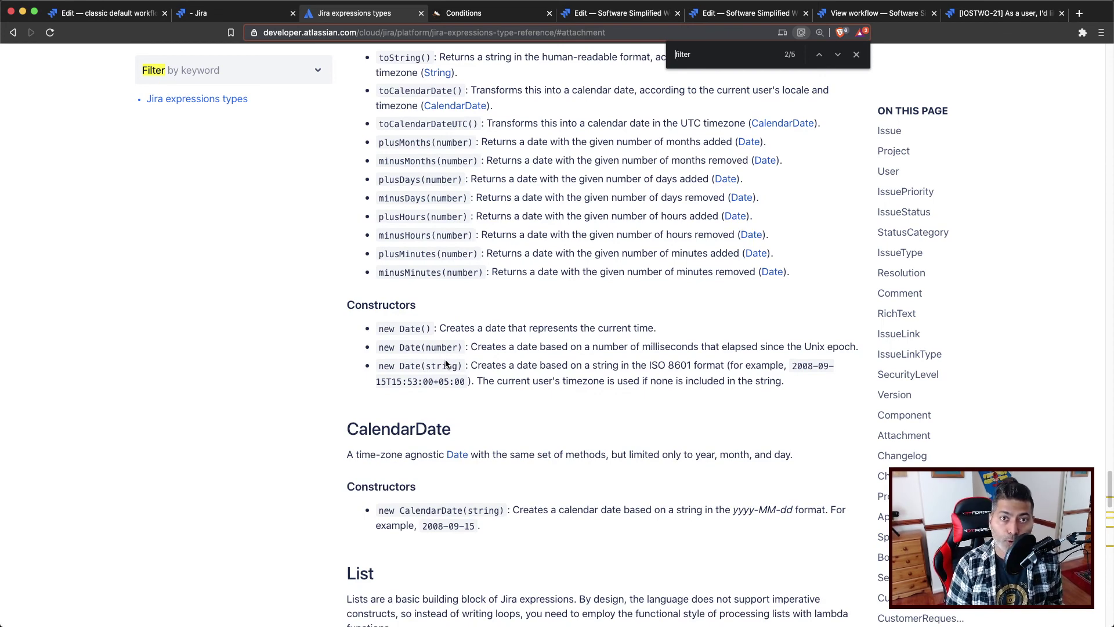
scroll(444, 360, up, 1)
scroll(443, 360, down, 20)
scroll(444, 360, up, 12)
scroll(444, 363, up, 6)
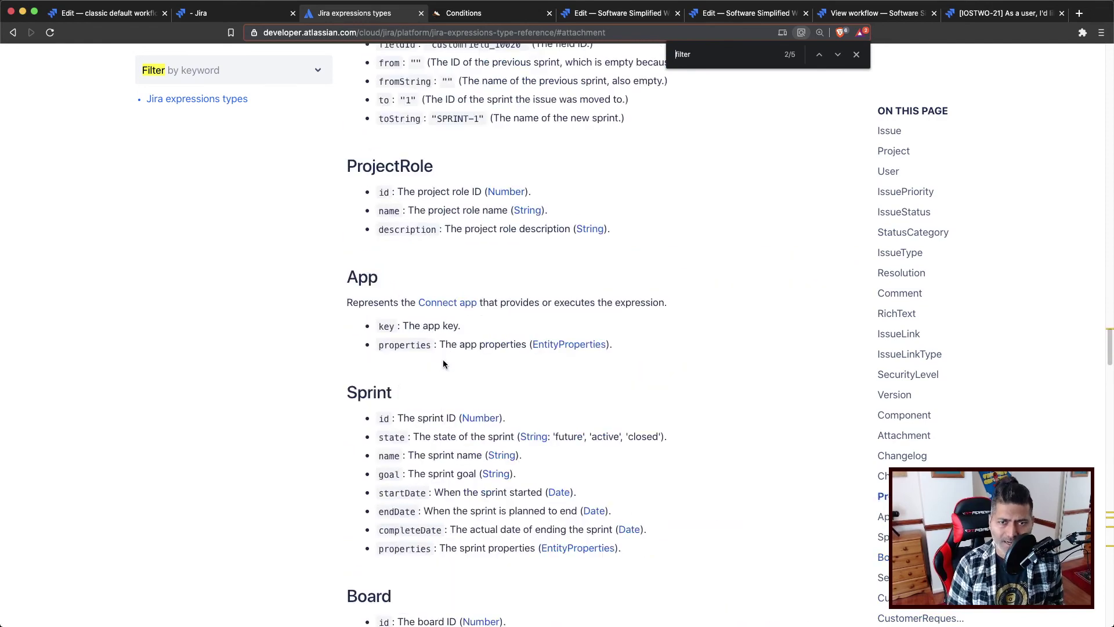
scroll(432, 370, up, 20)
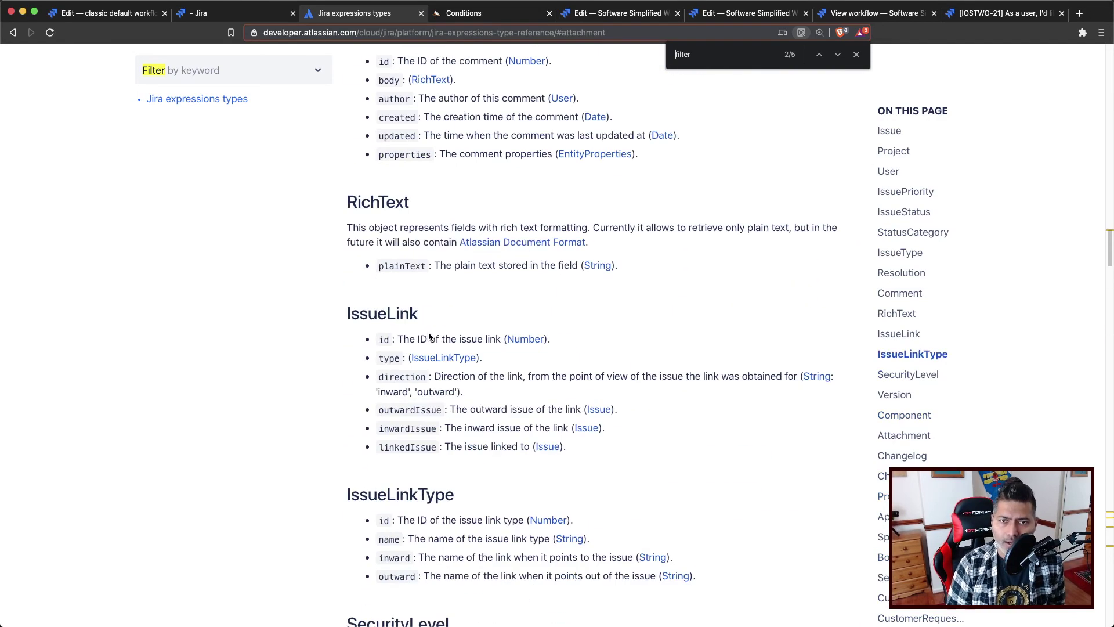
scroll(428, 332, up, 13)
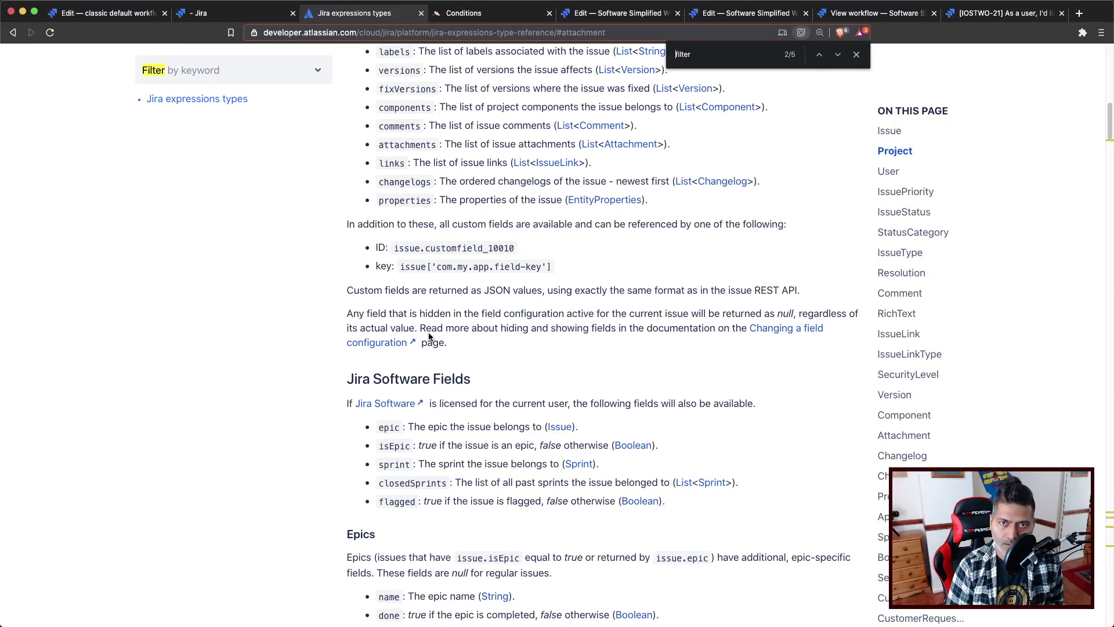
scroll(428, 336, up, 10)
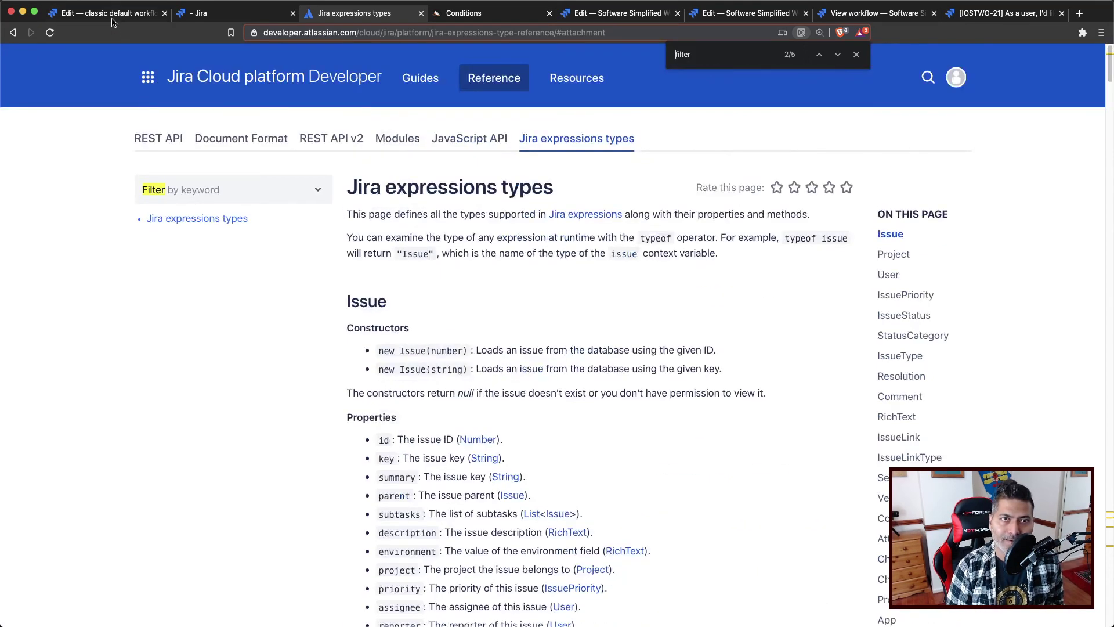
click(110, 14)
click(206, 20)
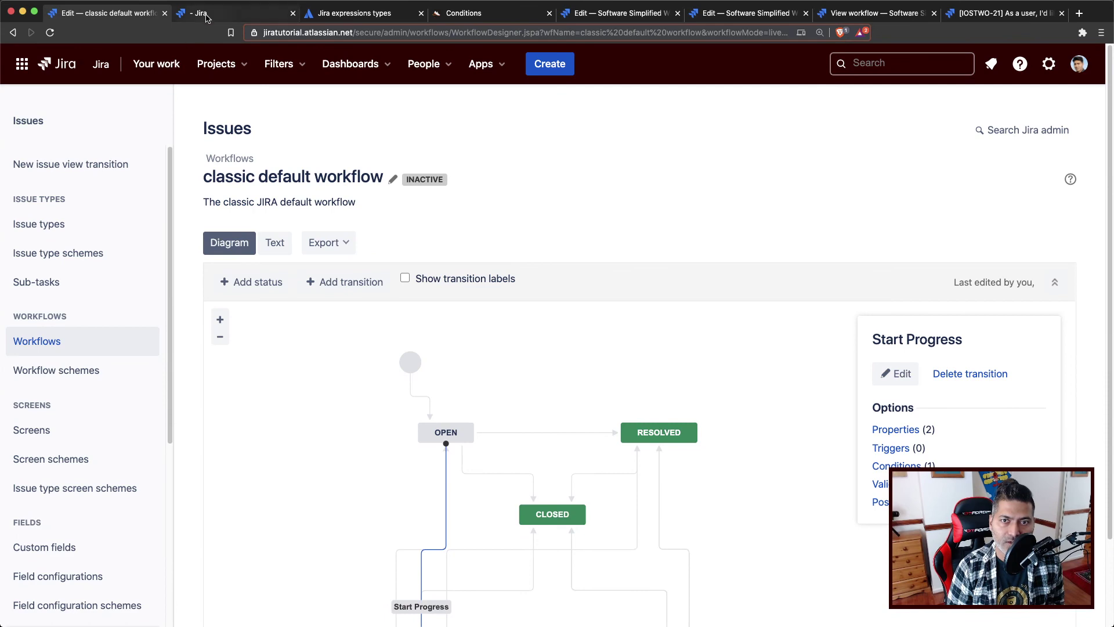
click(394, 18)
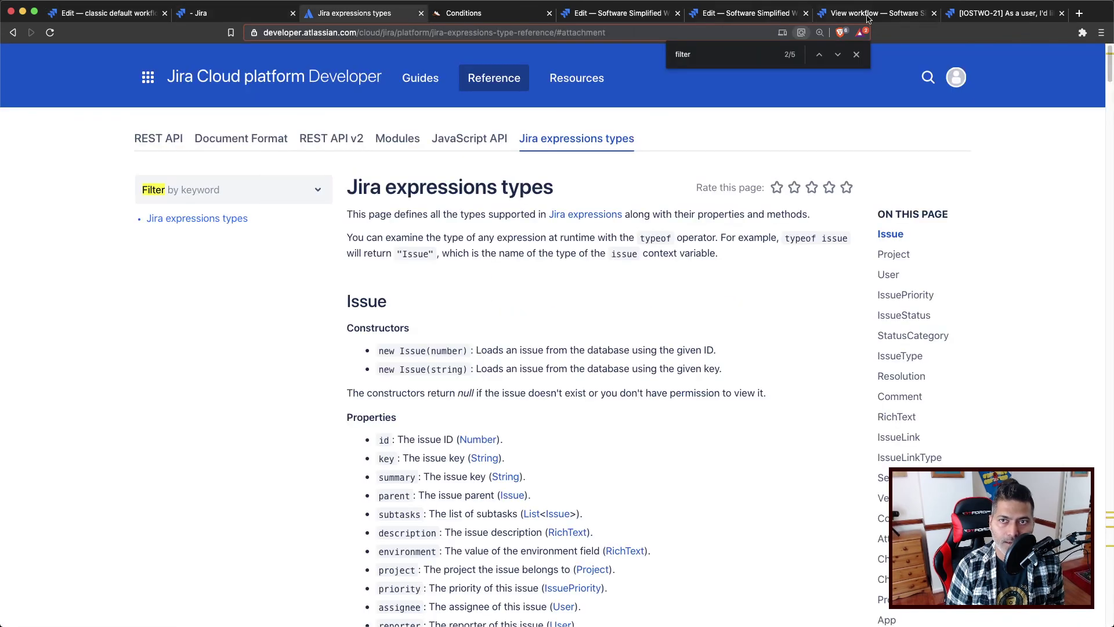
click(830, 18)
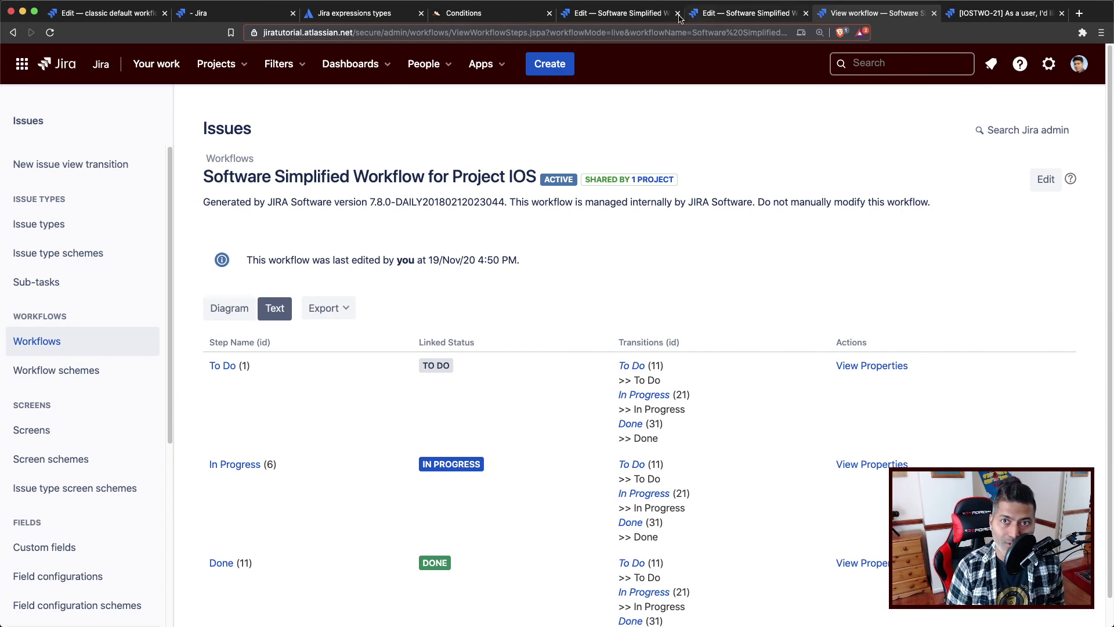
Review the ScriptRunner Conditions documentation, covering its introduction and the examples for required attachments and transition permissions.
click(471, 14)
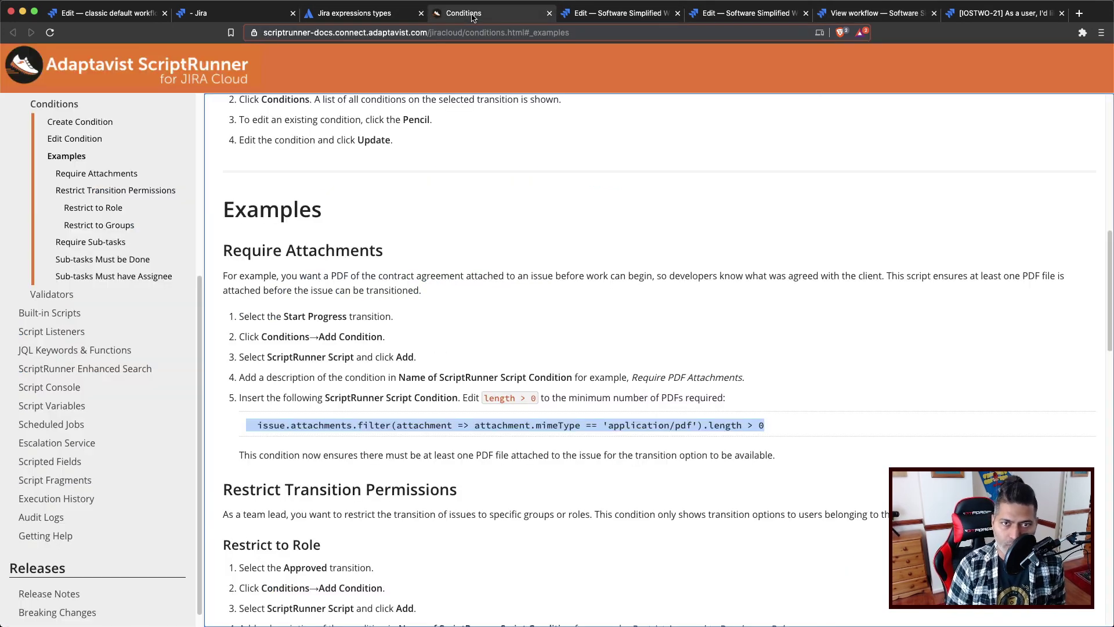
scroll(443, 370, up, 12)
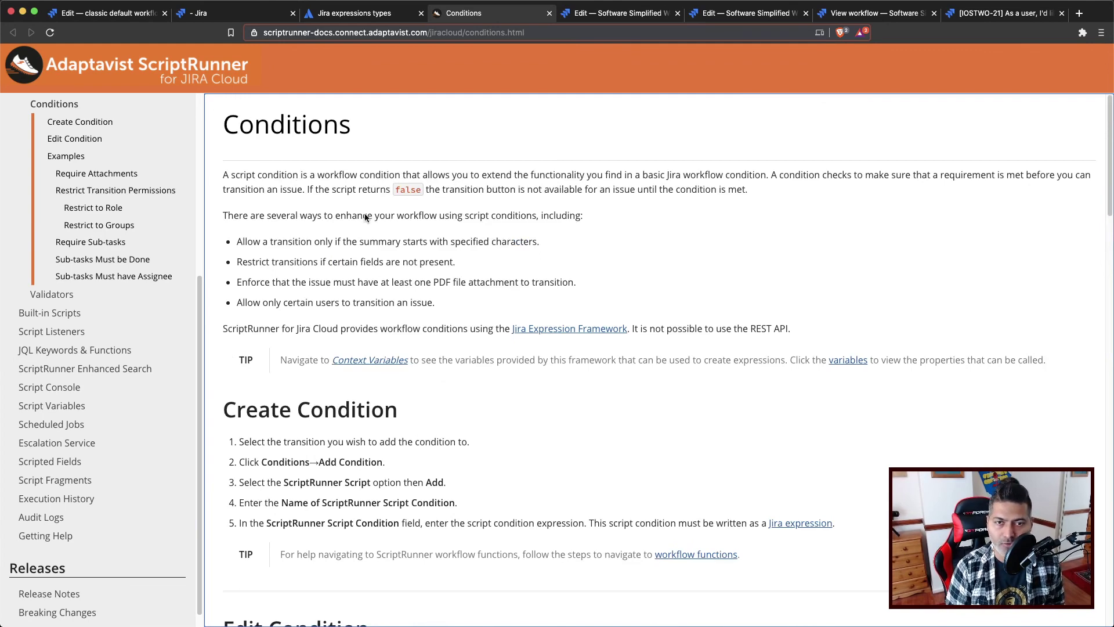
scroll(443, 269, down, 13)
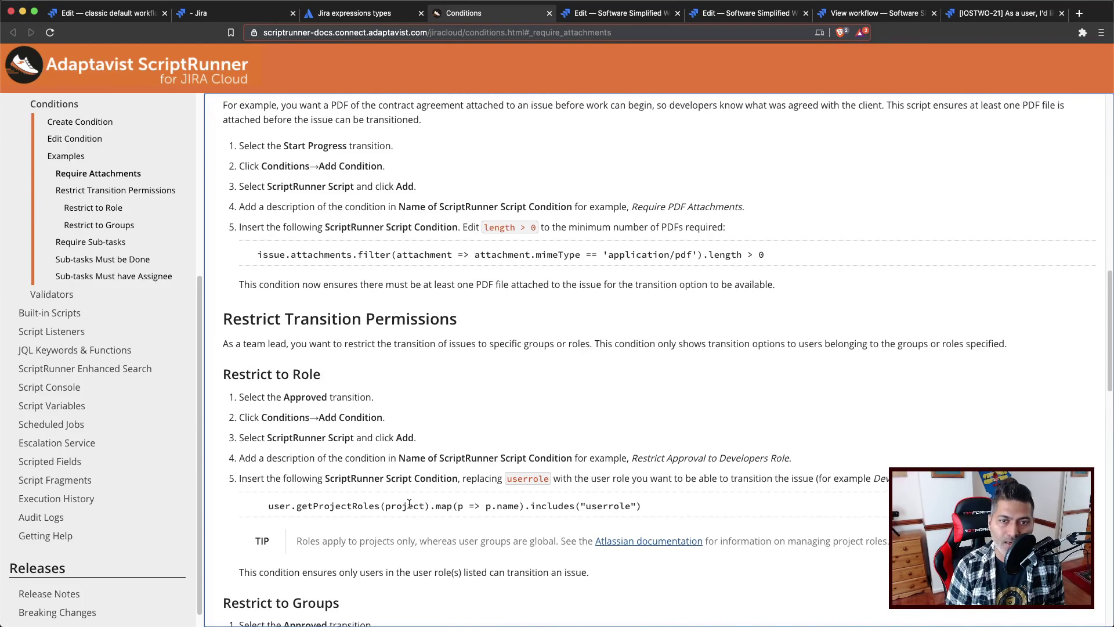
Go back from the types reference to the Jira expressions guide and view its context variables and introduction.
click(361, 9)
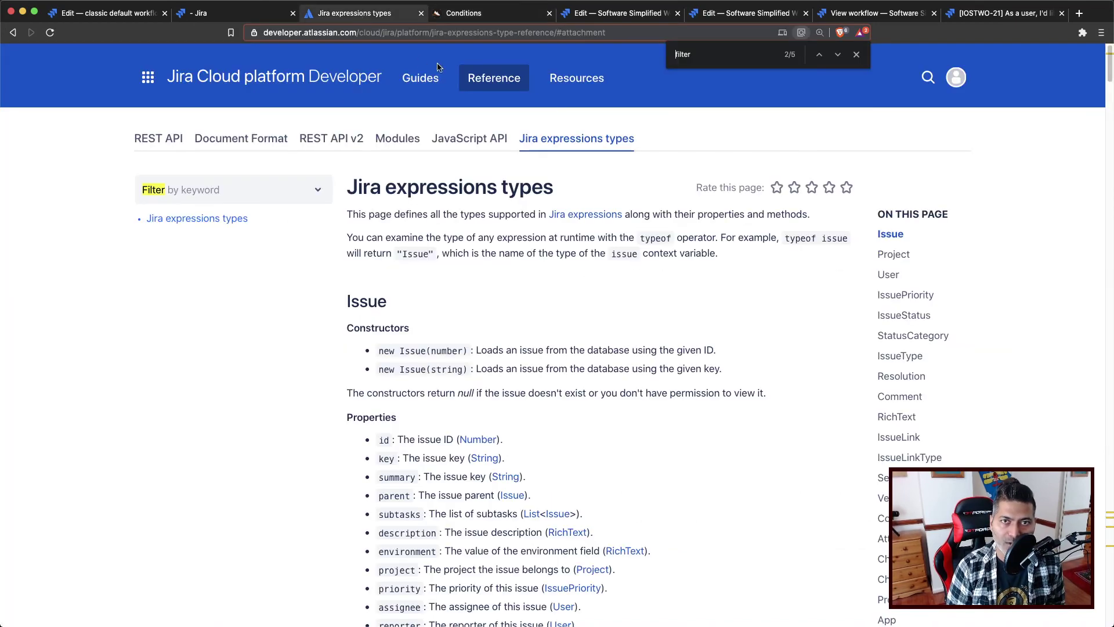
click(12, 33)
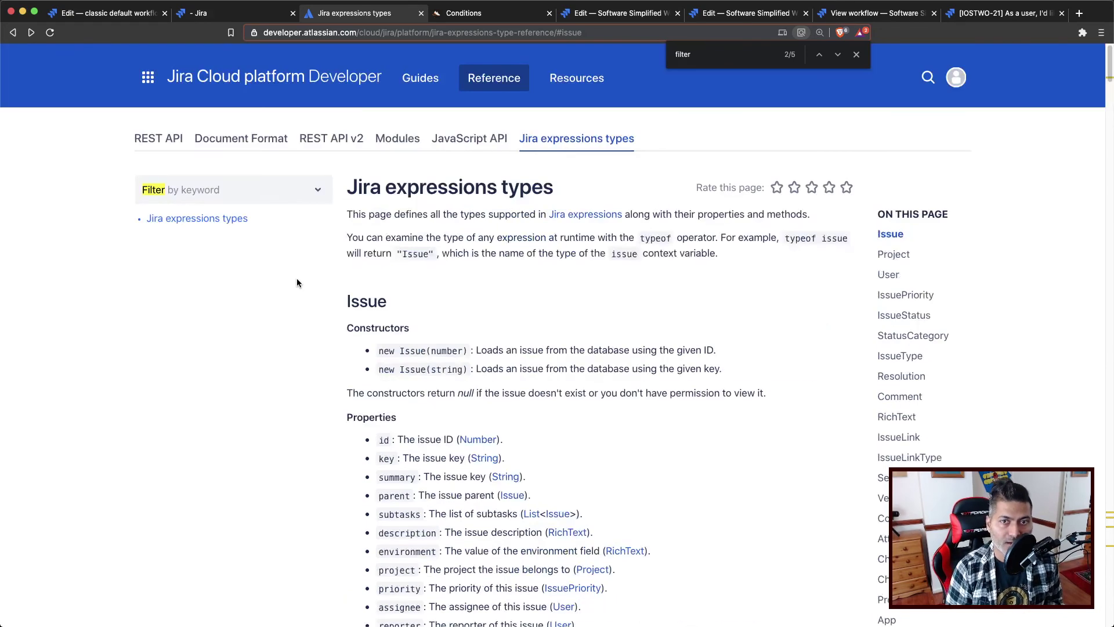
click(13, 33)
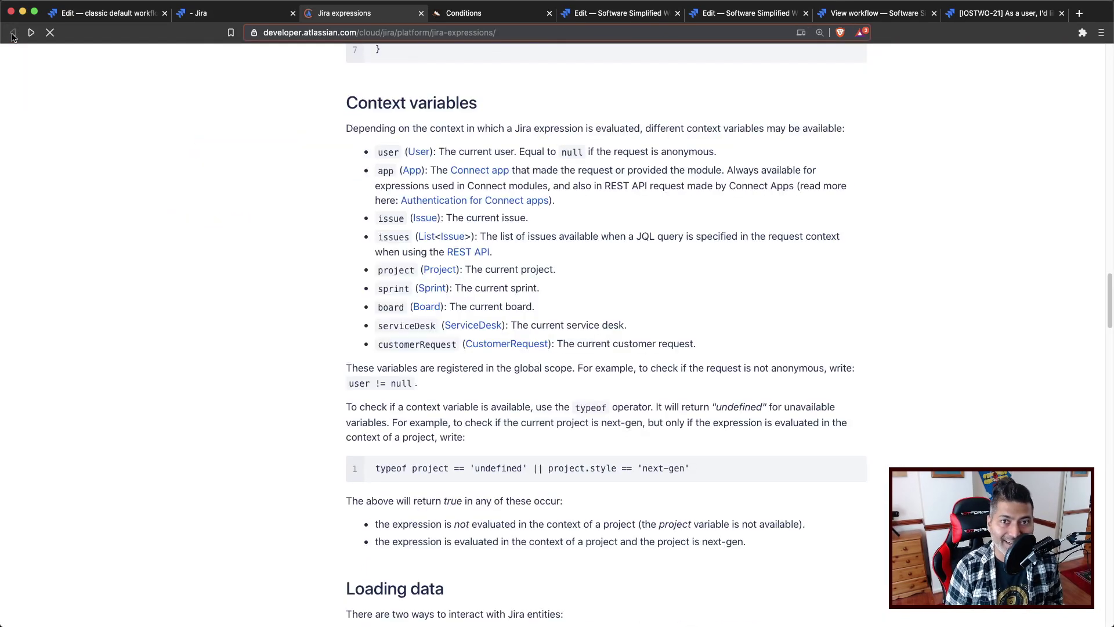
scroll(445, 298, up, 15)
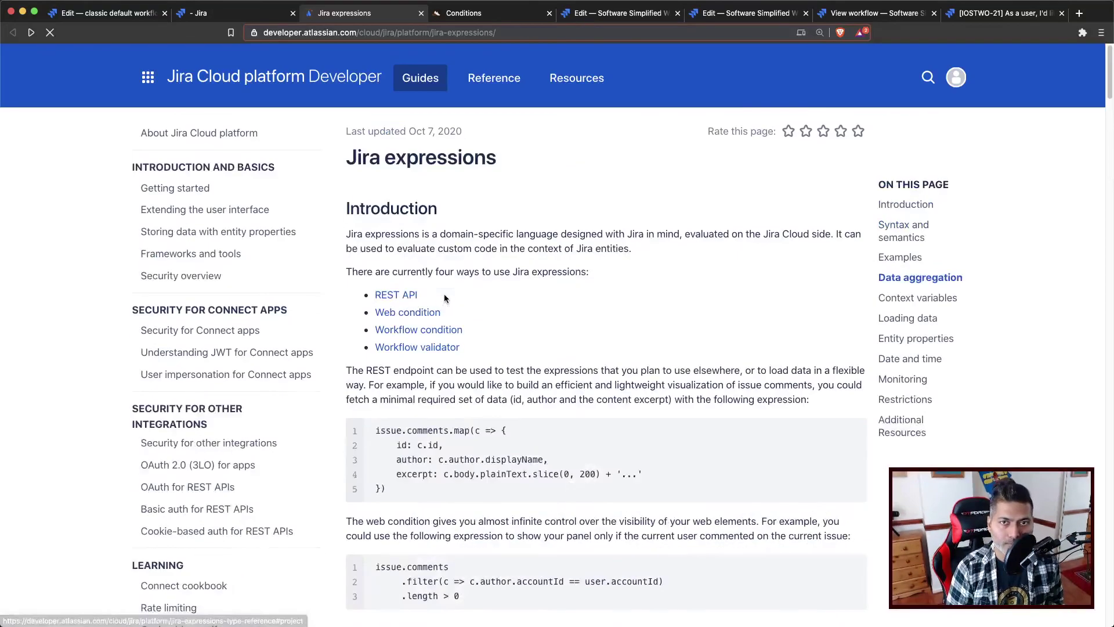